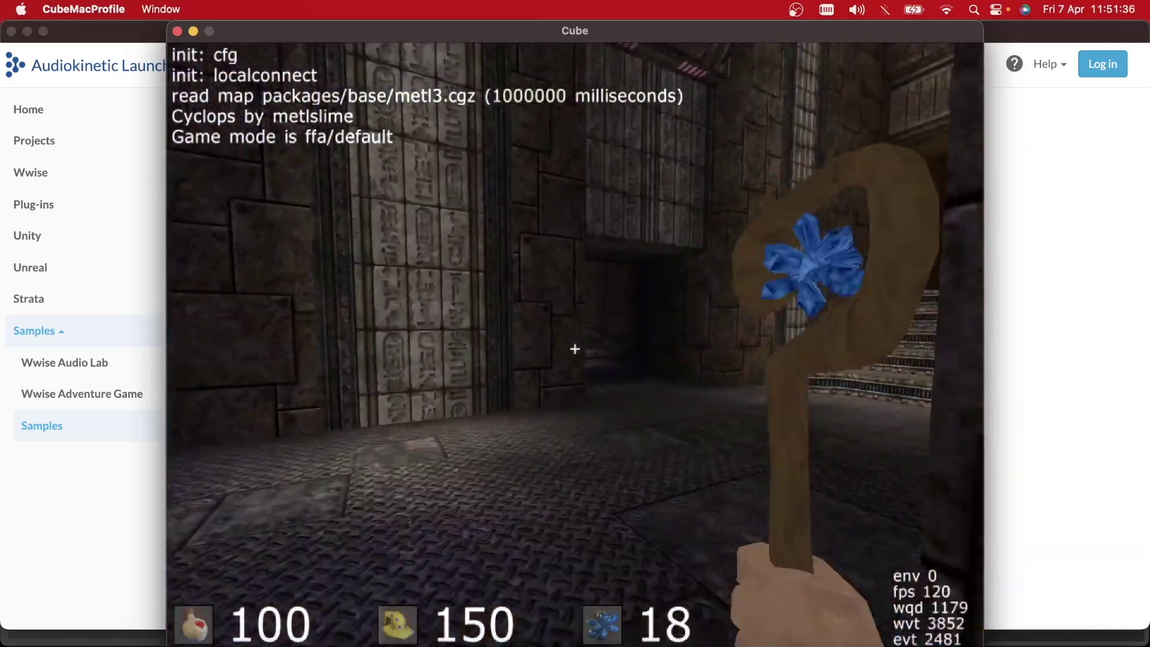
Fire the ice gem staff several times while moving through the Cube map to hear its sound effects.
click(575, 349)
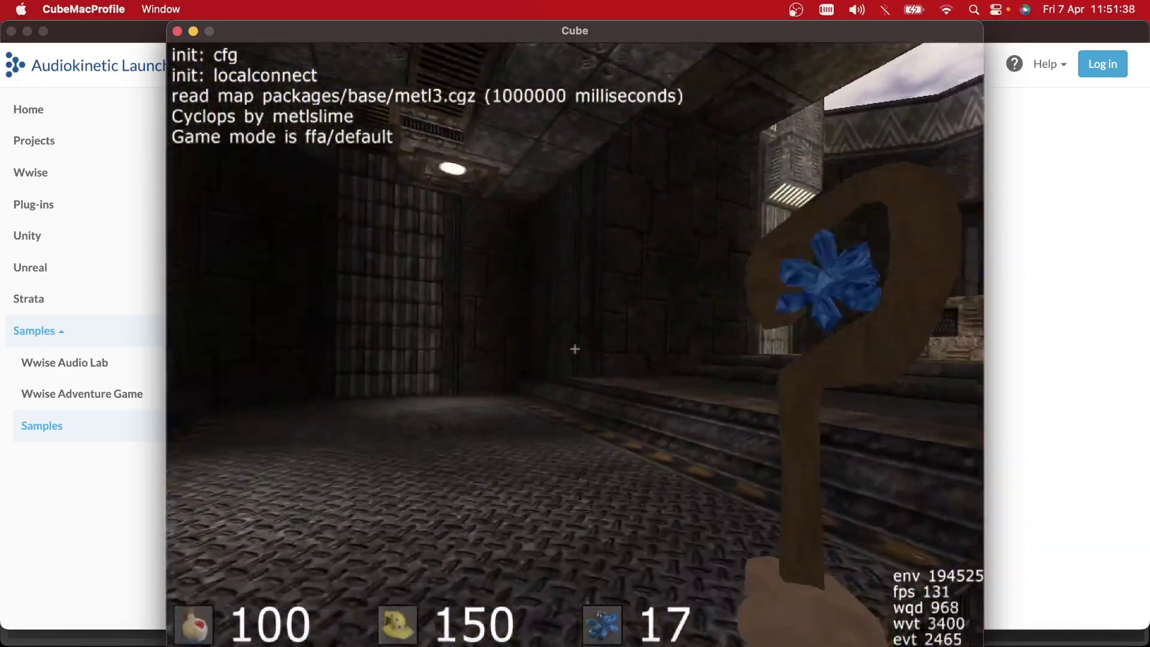
click(575, 348)
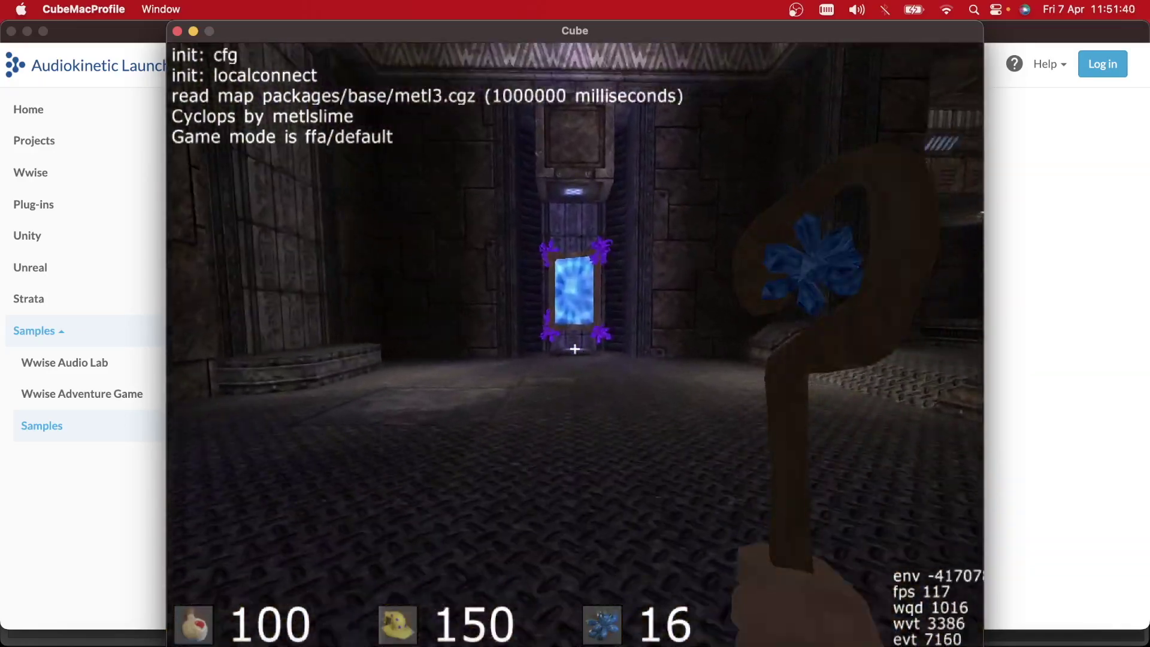
click(575, 349)
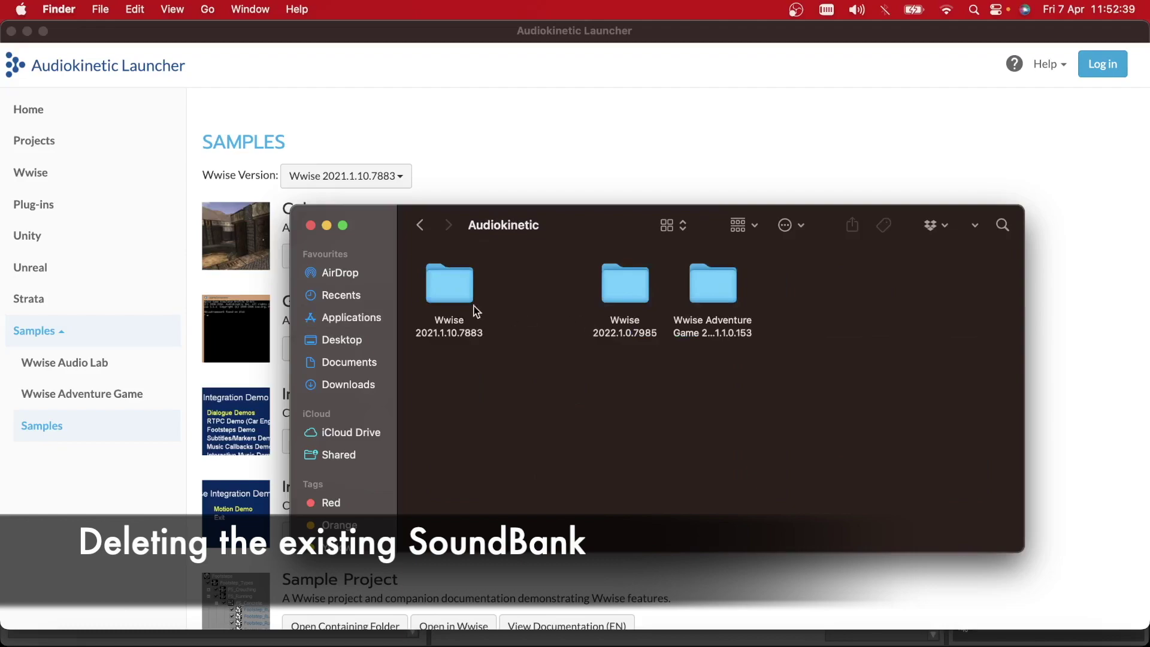
In Finder, browse the Wwise 2021.1.10.7883 folder to the Cube sample's cube folder and select its existing SoundBank files for deletion.
double_click(455, 299)
click(628, 298)
double_click(628, 298)
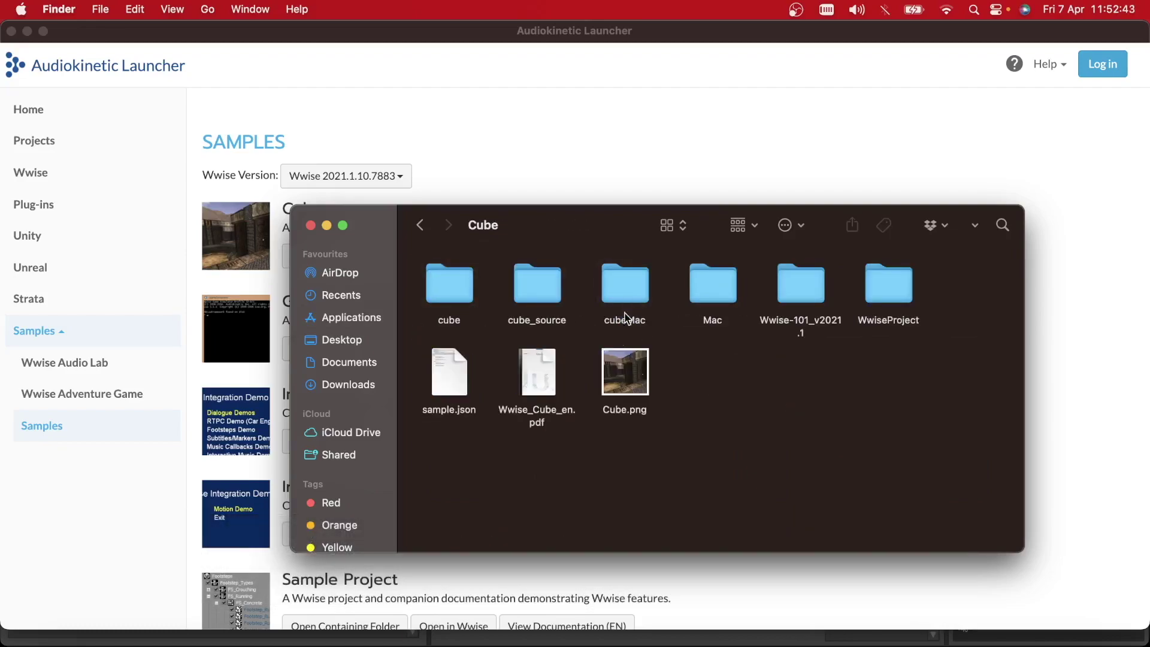
double_click(441, 299)
double_click(546, 482)
double_click(458, 278)
drag(949, 474, 464, 299)
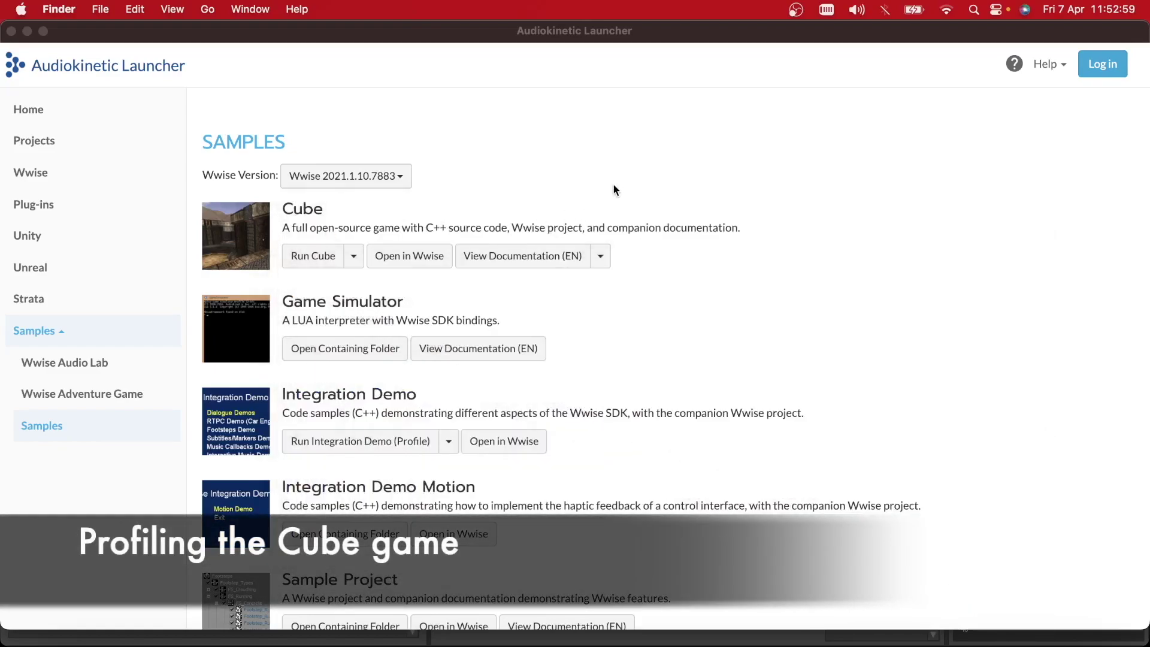
Switch to the Wwise-101 Lesson 1 project in Wwise and change to the Profiler layout.
click(614, 180)
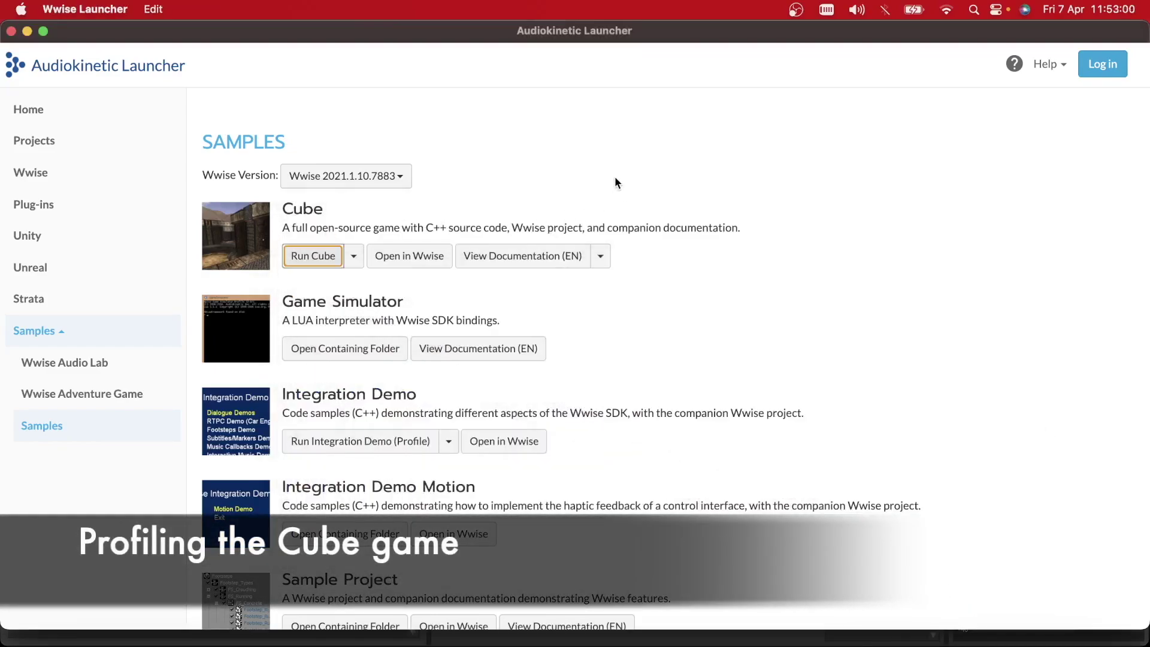
click(625, 642)
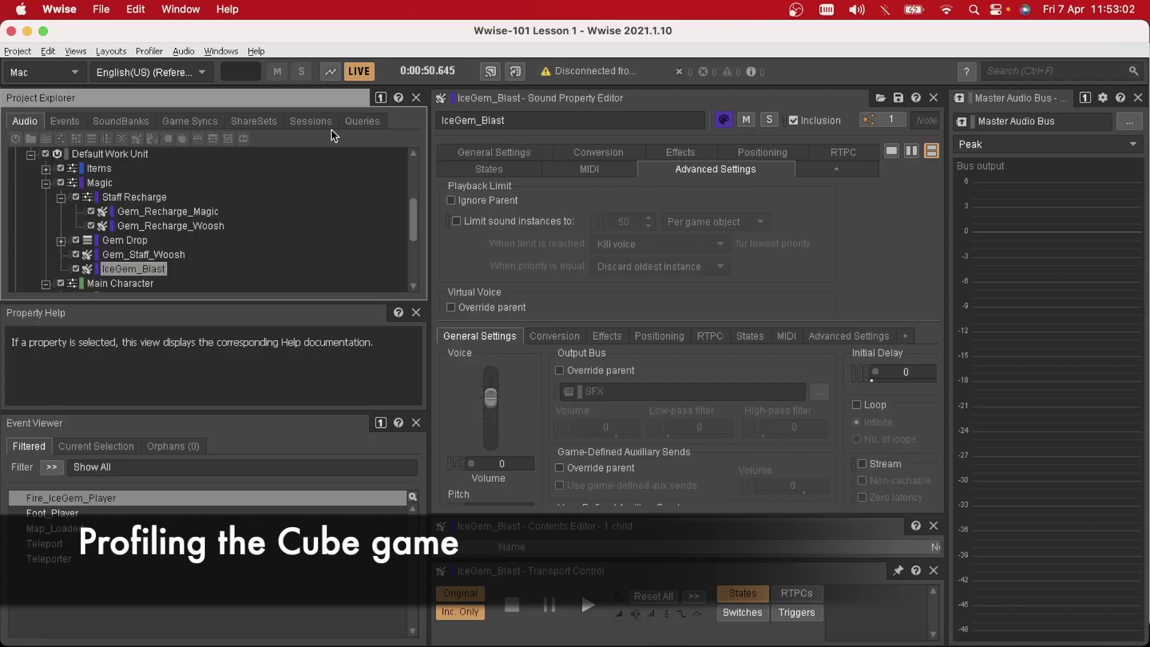
click(140, 52)
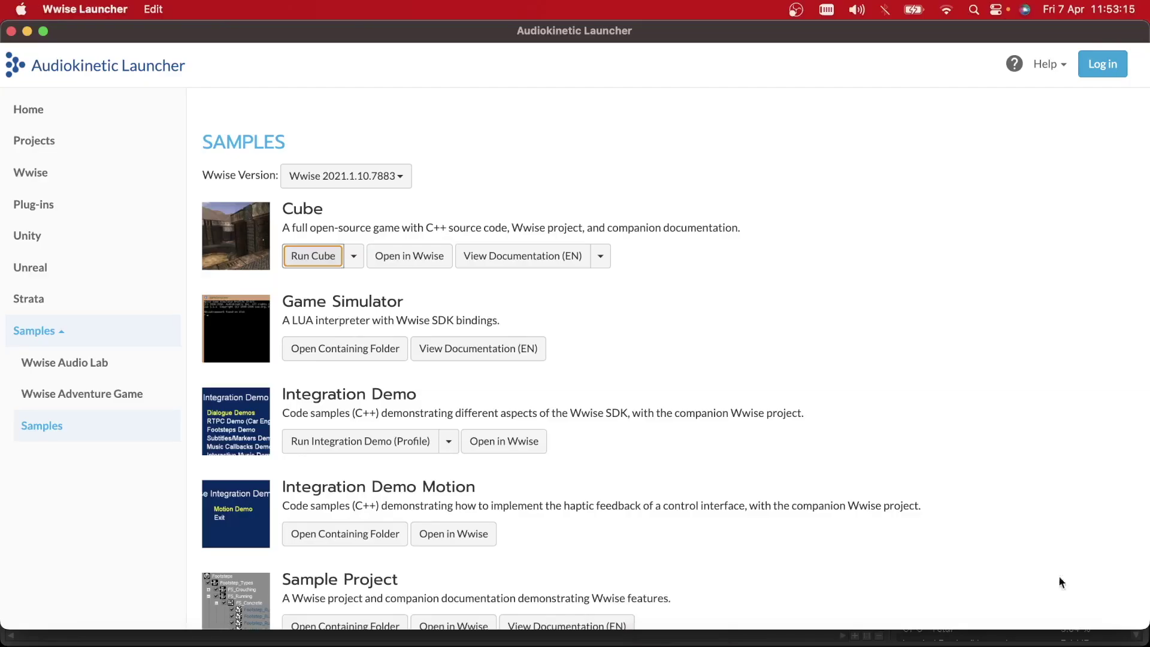
Run the Cube sample from the Audiokinetic Launcher and walk the character through the passage into the sandy courtyard.
click(324, 268)
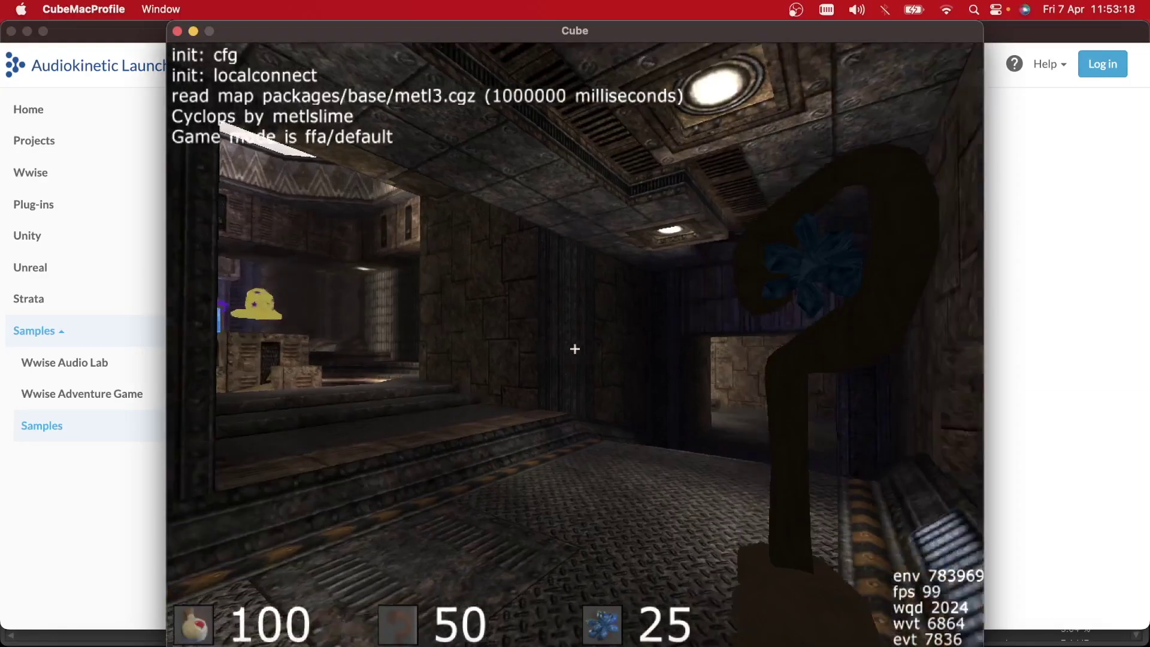
key(w)
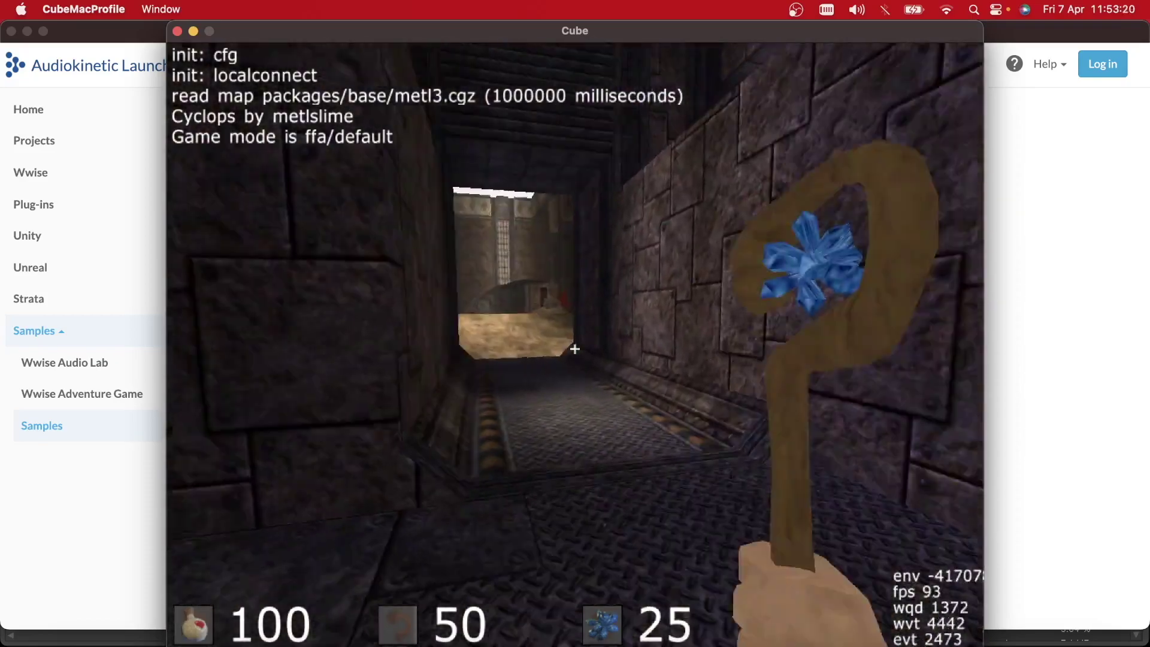
key(w)
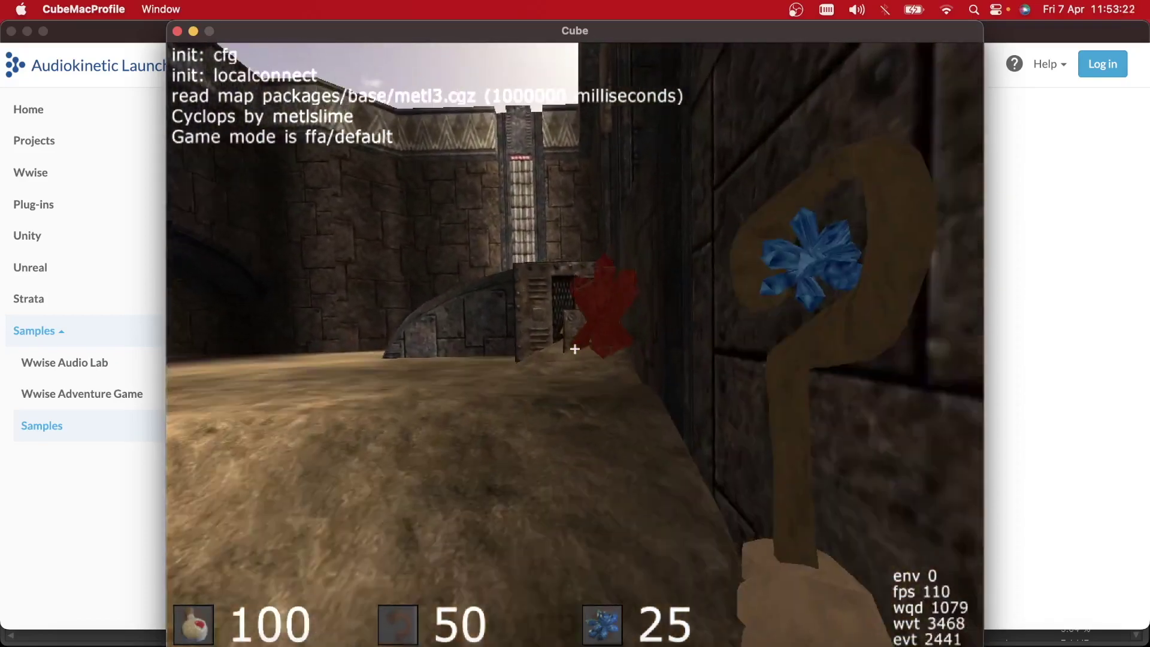
key(w)
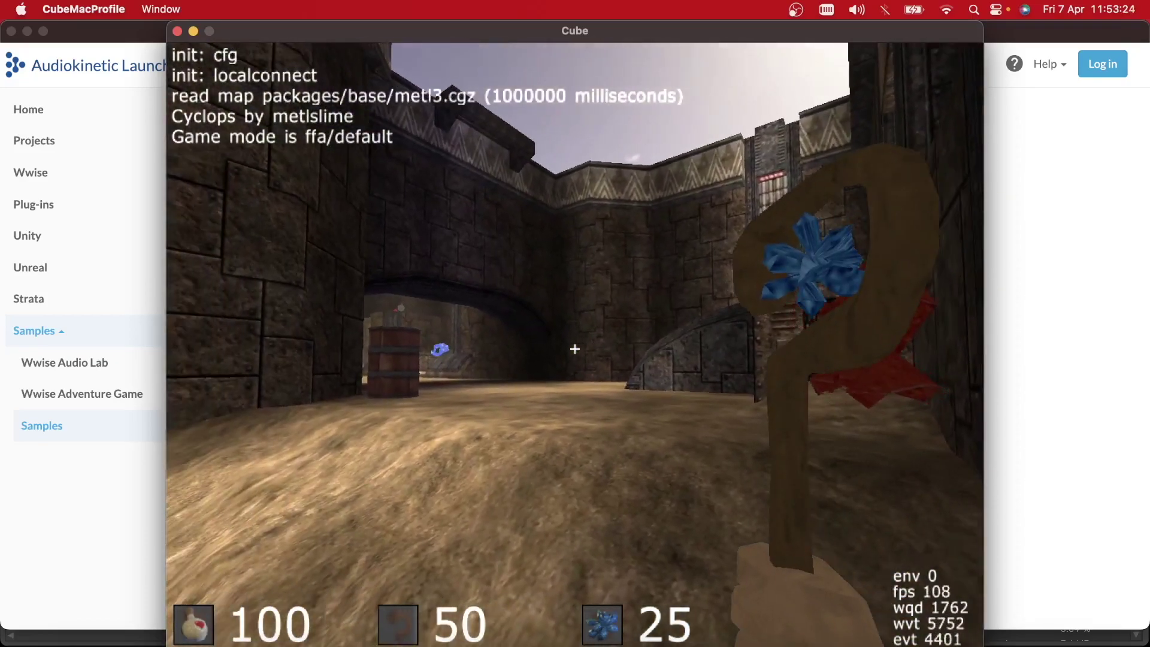
Switch to Wwise and connect it remotely to the running Cube application on the local host.
key(super+Tab)
click(627, 641)
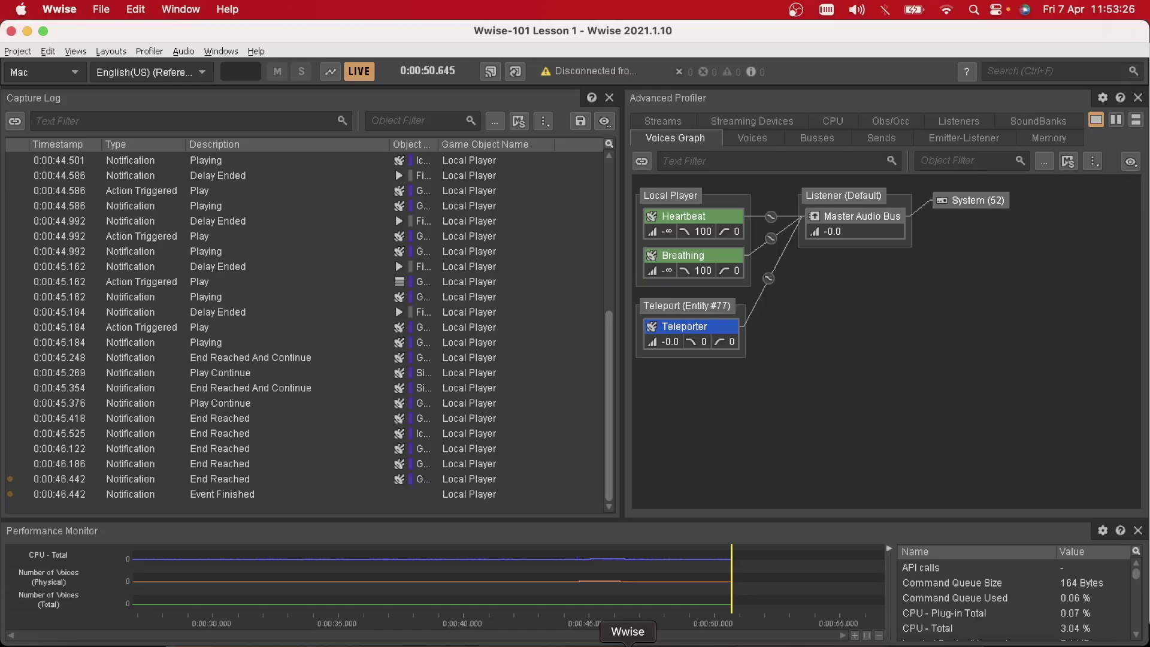
click(491, 73)
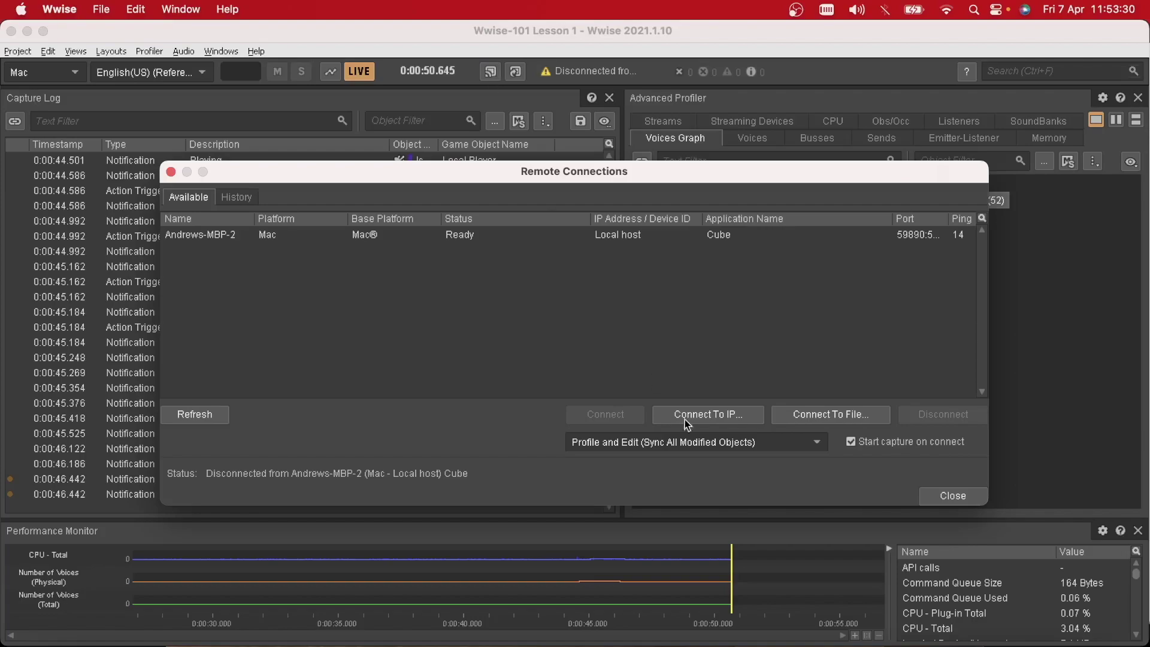
click(394, 238)
click(639, 416)
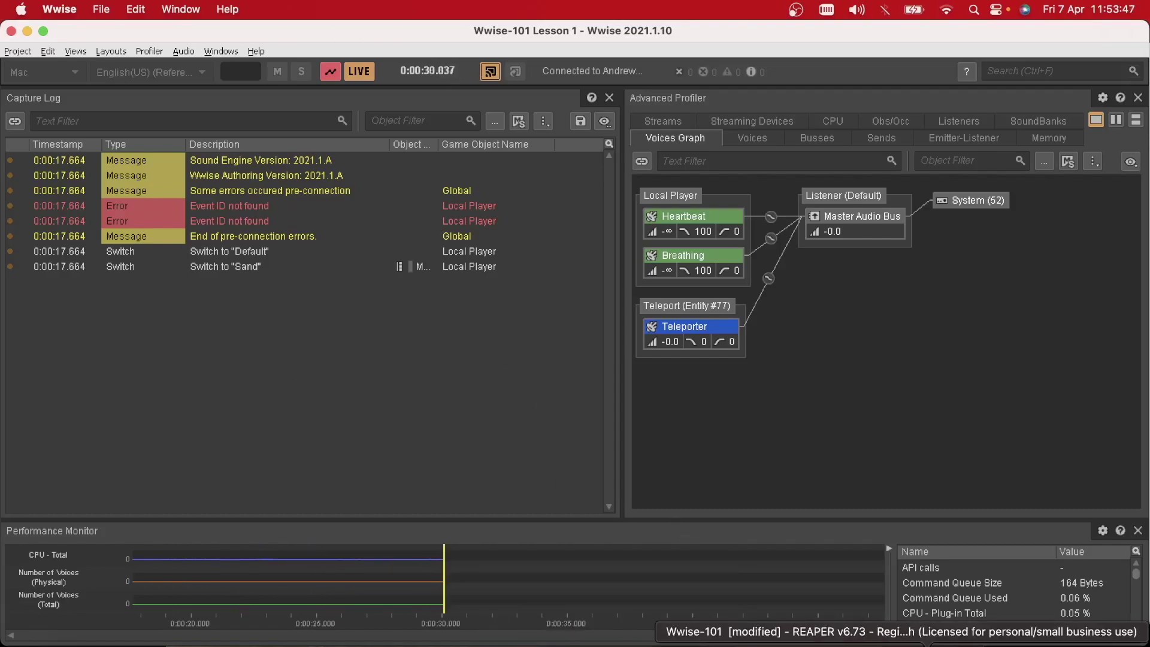
Switch to Cube, fire the ice gem staff to capture its audio activity, and quit the game.
click(832, 643)
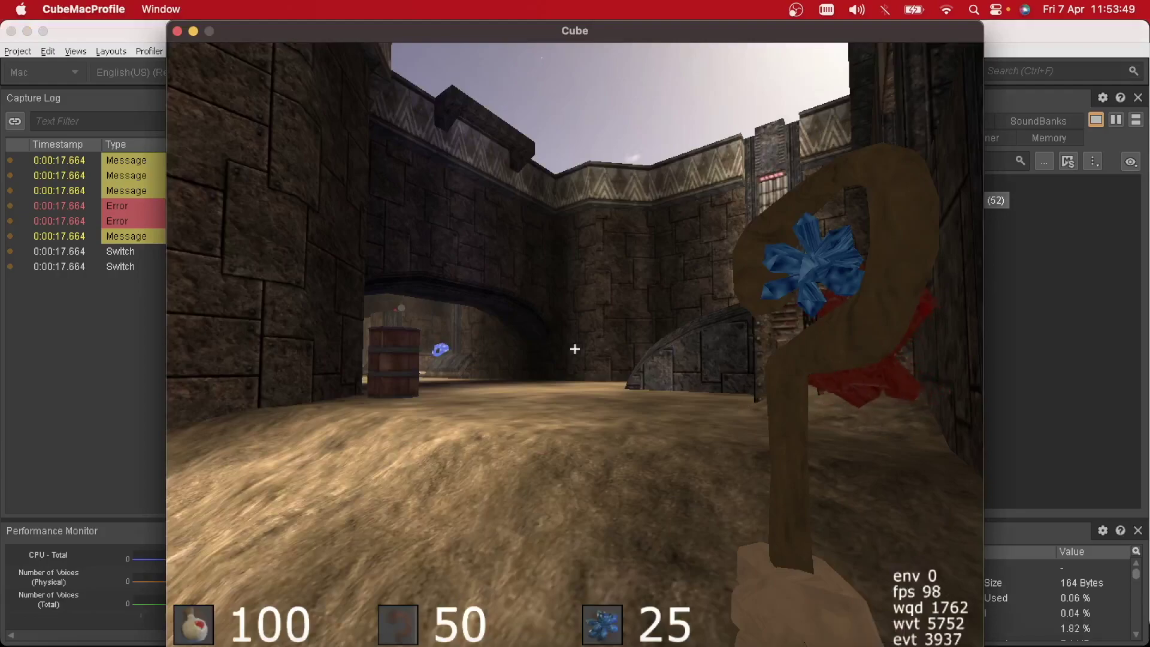
click(575, 349)
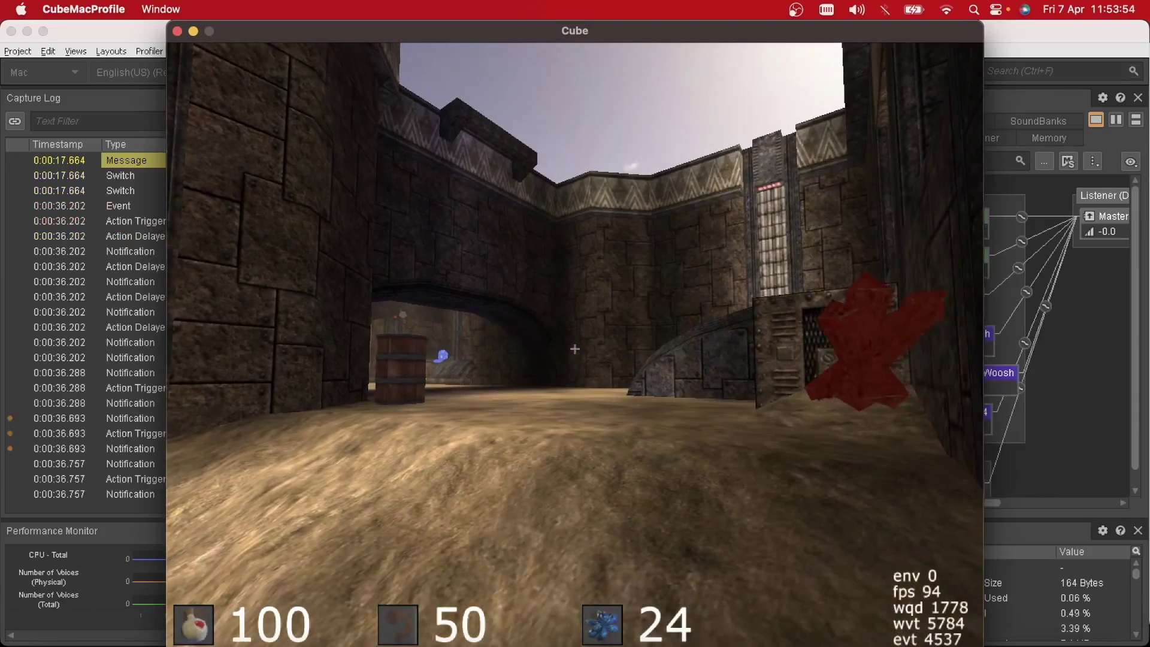
key(Escape)
key(Up)
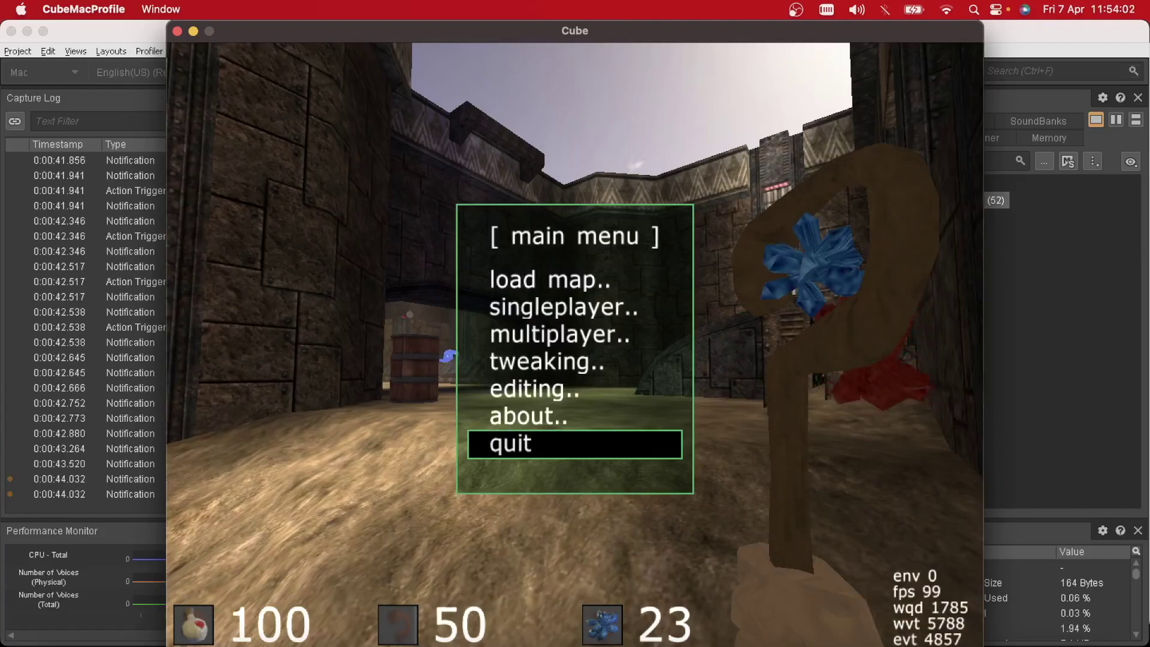
key(Return)
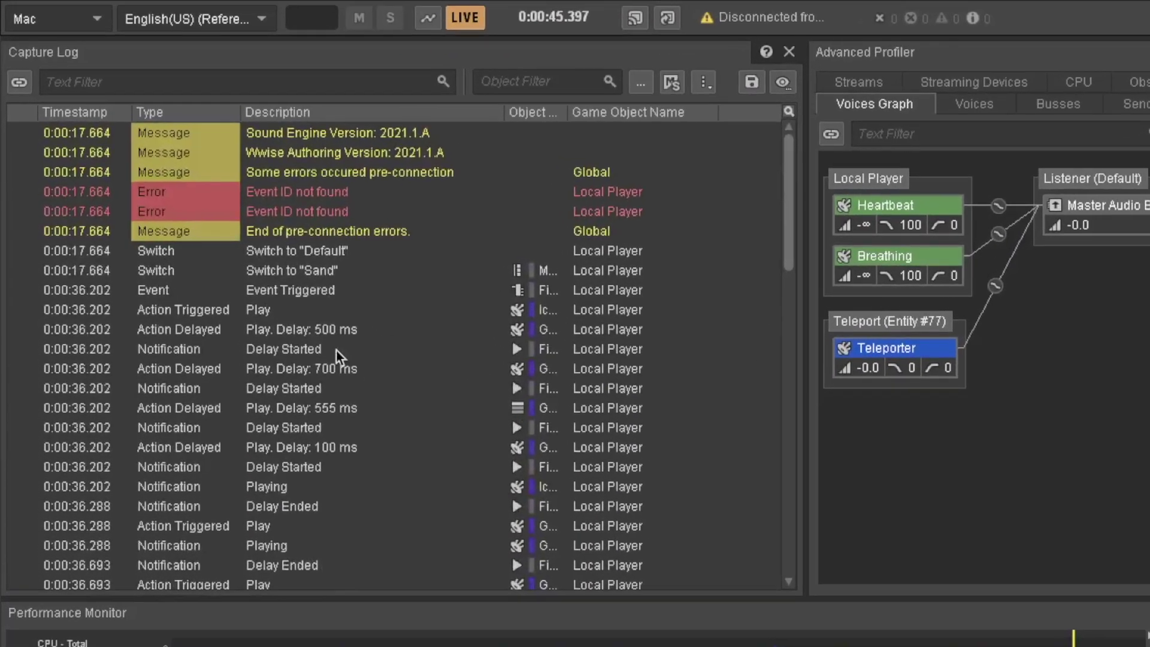
Review the captured log entries in Wwise, then open the Fire_IceGem_Player event in the Designer layout.
scroll(202, 346, down, 15)
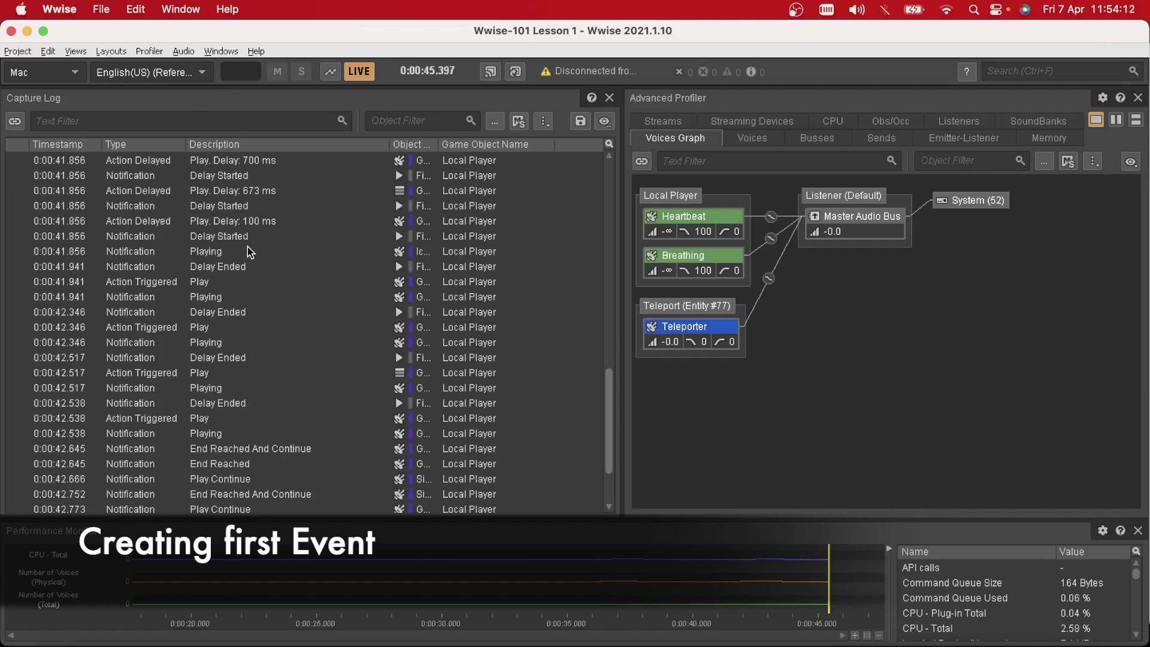
click(118, 51)
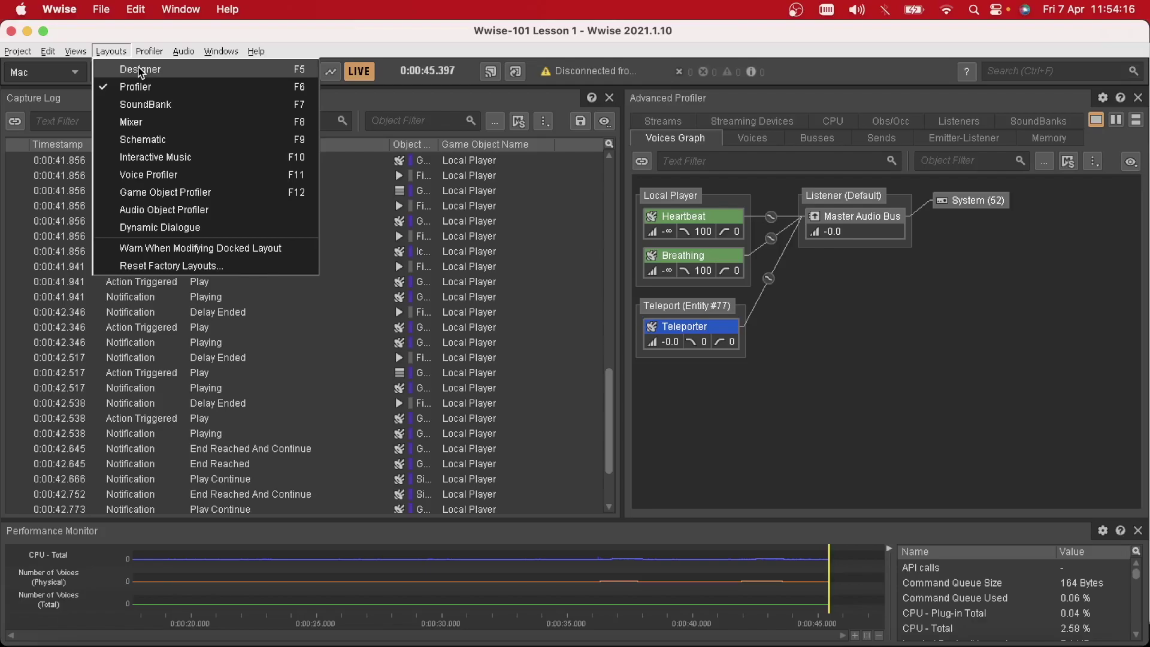
click(139, 70)
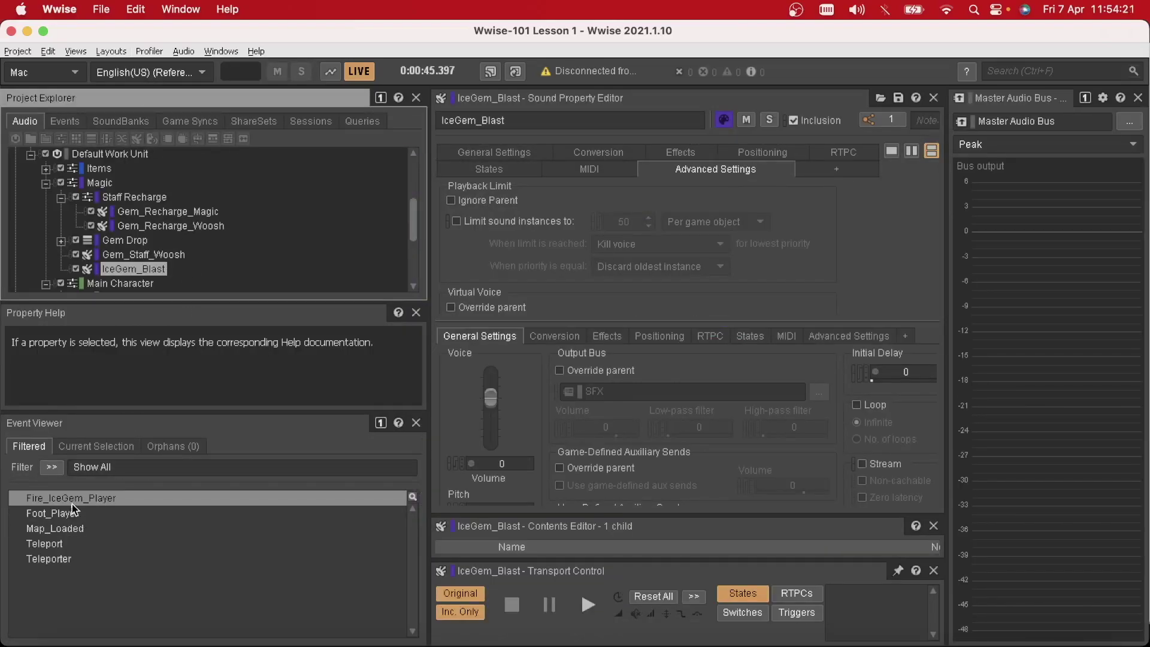
click(72, 498)
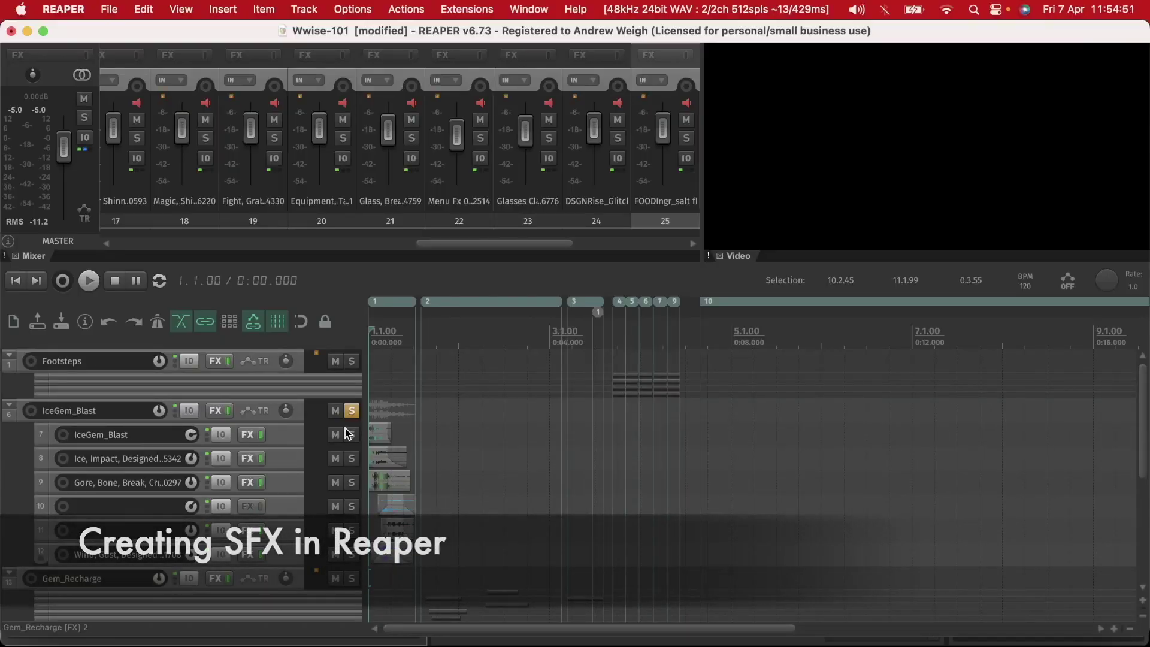
Audition the IceGem_Blast sound in REAPER, soloing its ice impact and bone break layers.
key(space)
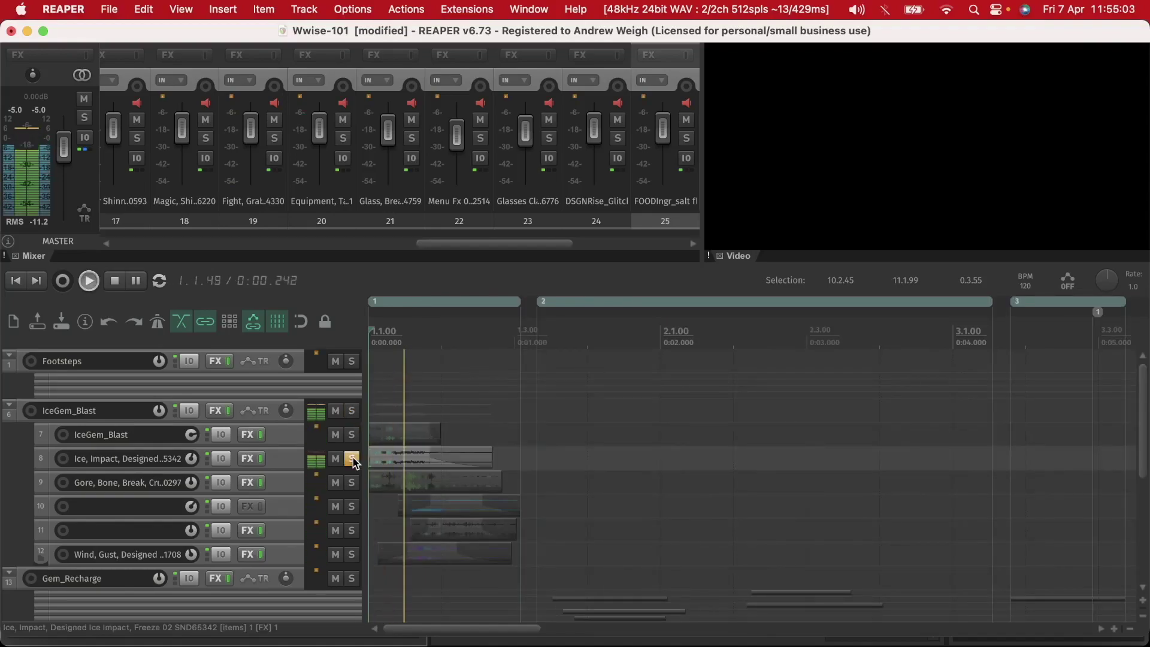
click(353, 483)
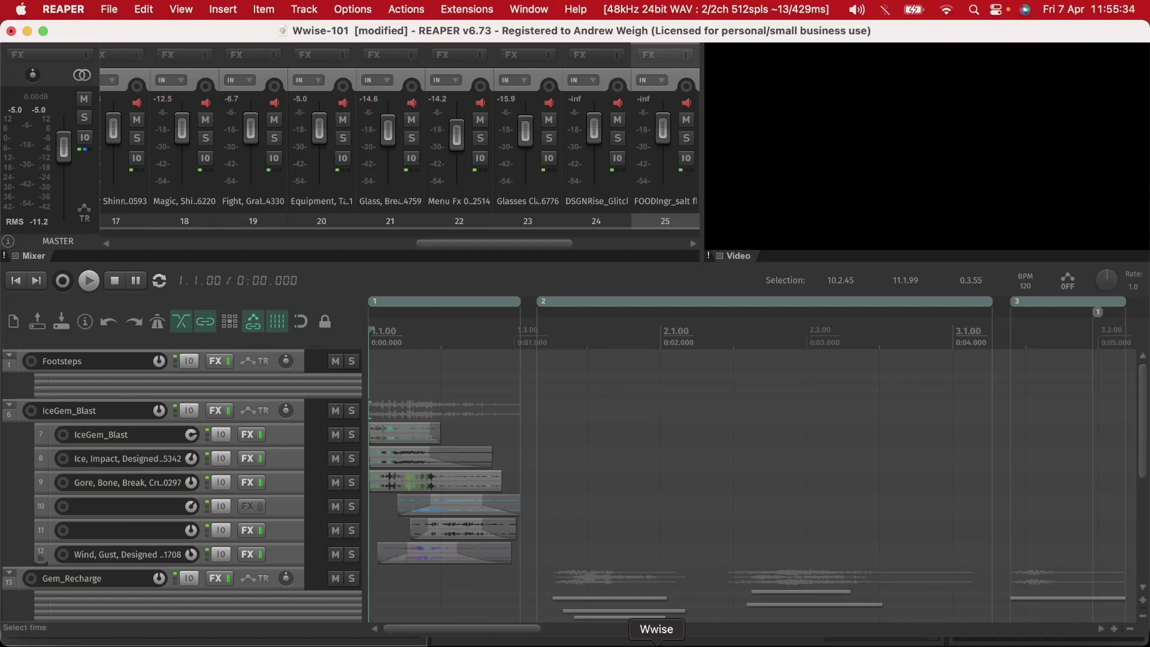
Switch to the SoundBank layout in Wwise, select the Main SoundBank and generate all SoundBanks for Mac in English(US).
click(711, 645)
click(656, 645)
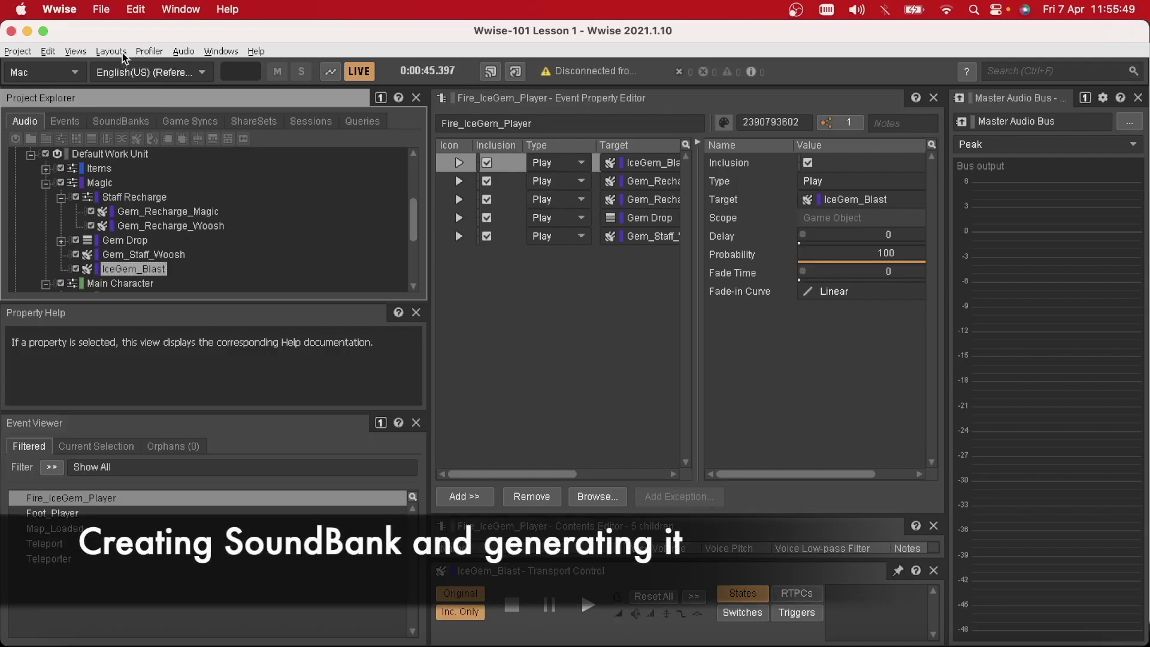
click(120, 52)
click(145, 104)
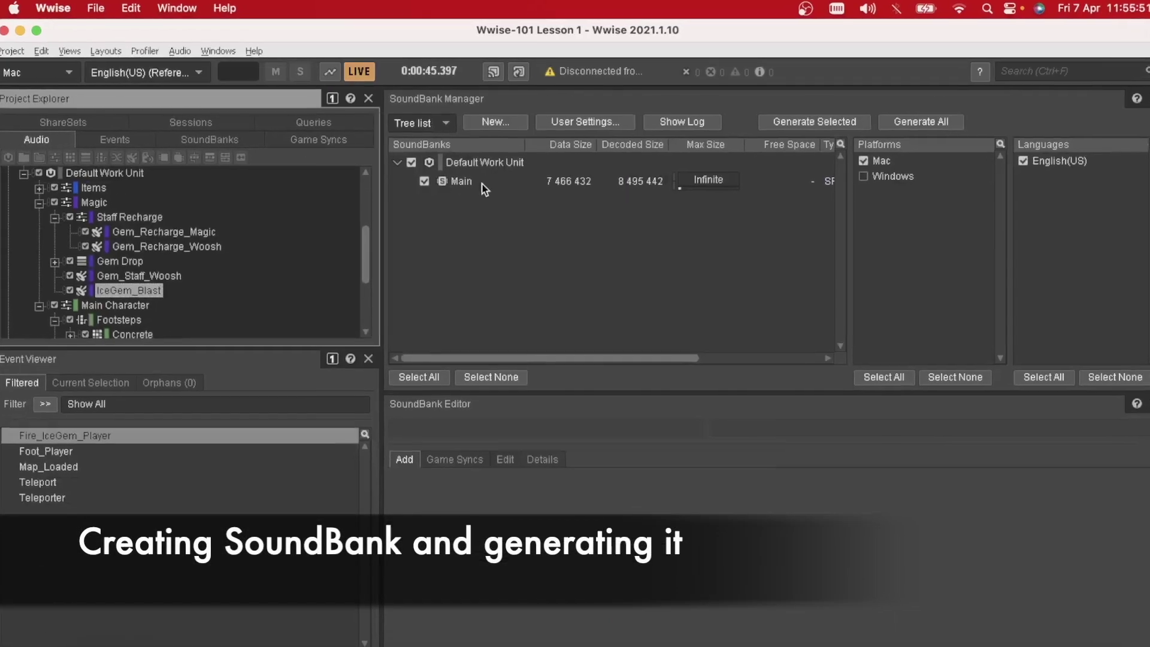
click(478, 179)
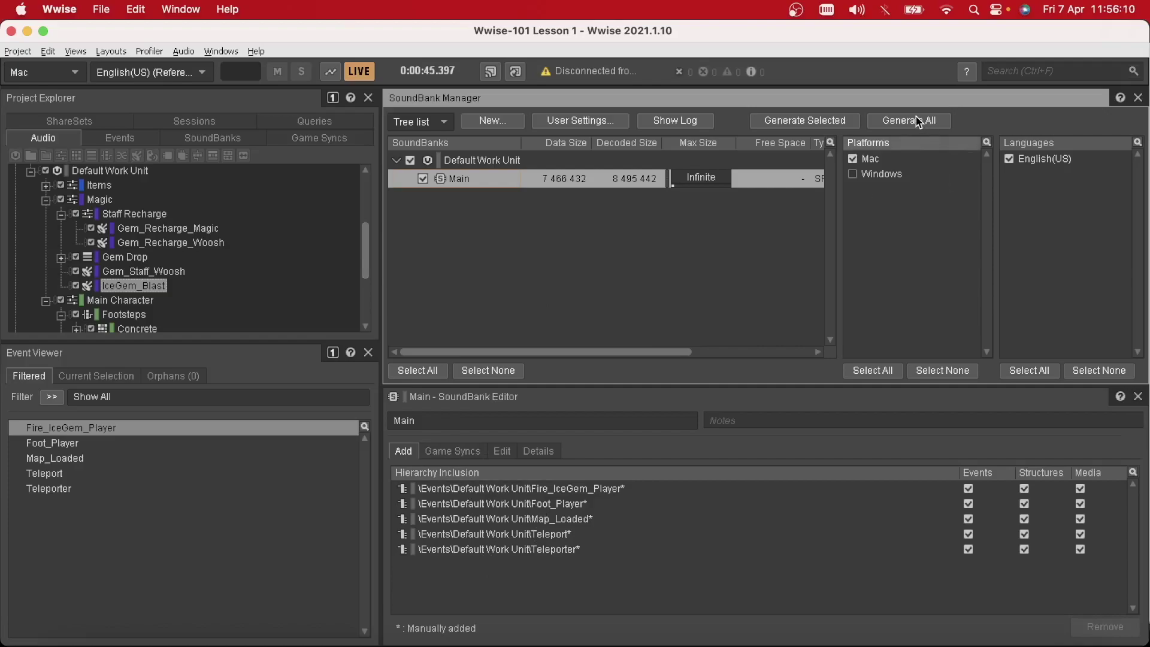
click(916, 118)
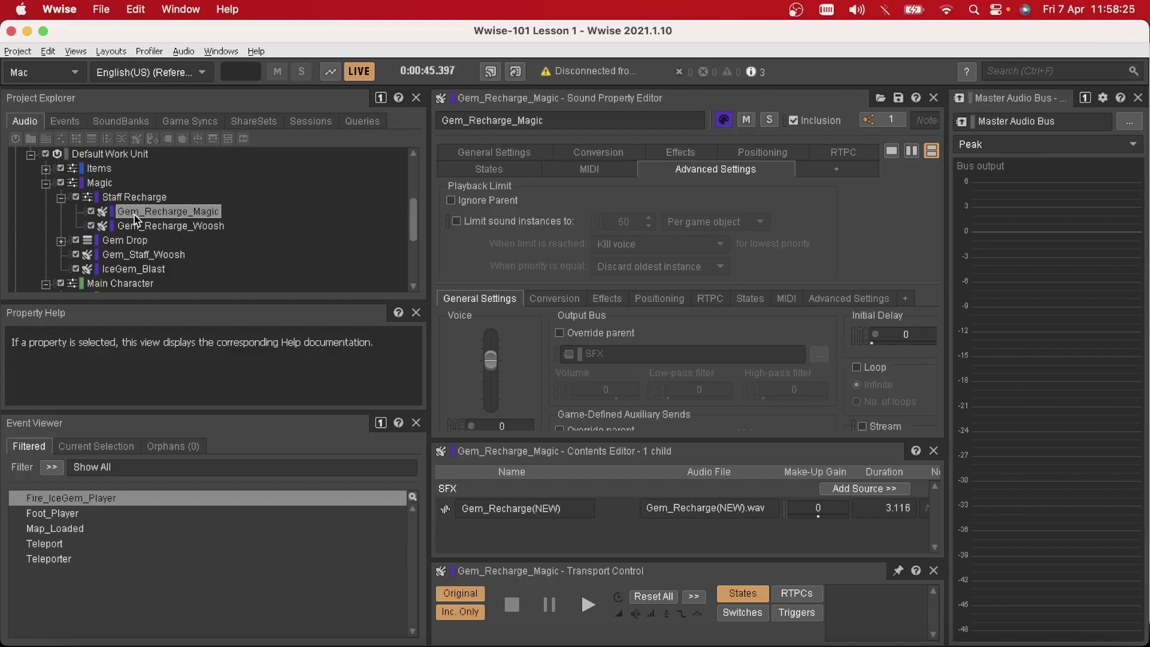
Inspect and play the trimmed Gem_Recharge(NEW) sources of Gem_Recharge_Magic and Gem_Recharge_Woosh in the Source Editor.
click(164, 232)
click(177, 226)
click(191, 213)
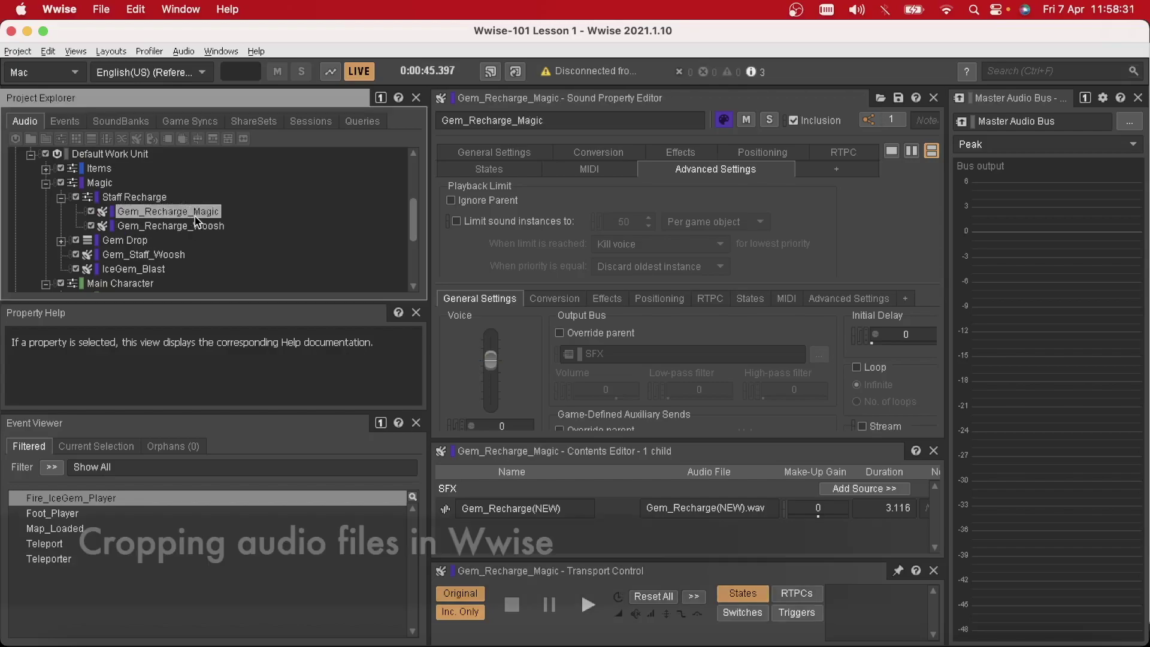
click(446, 509)
double_click(446, 510)
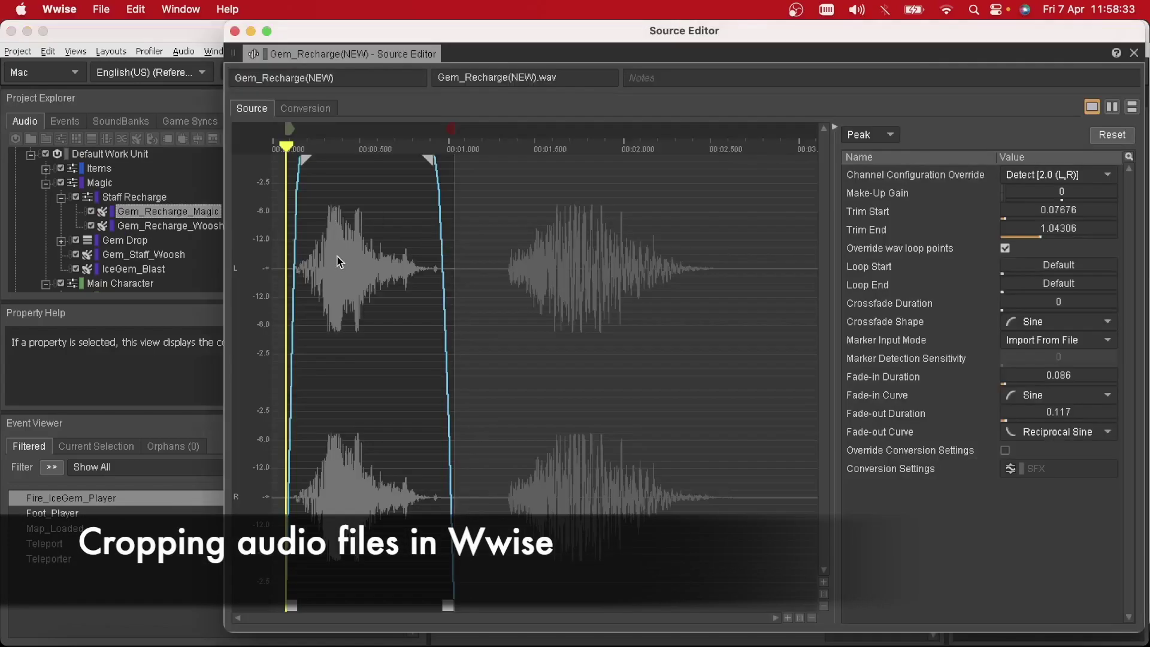
key(space)
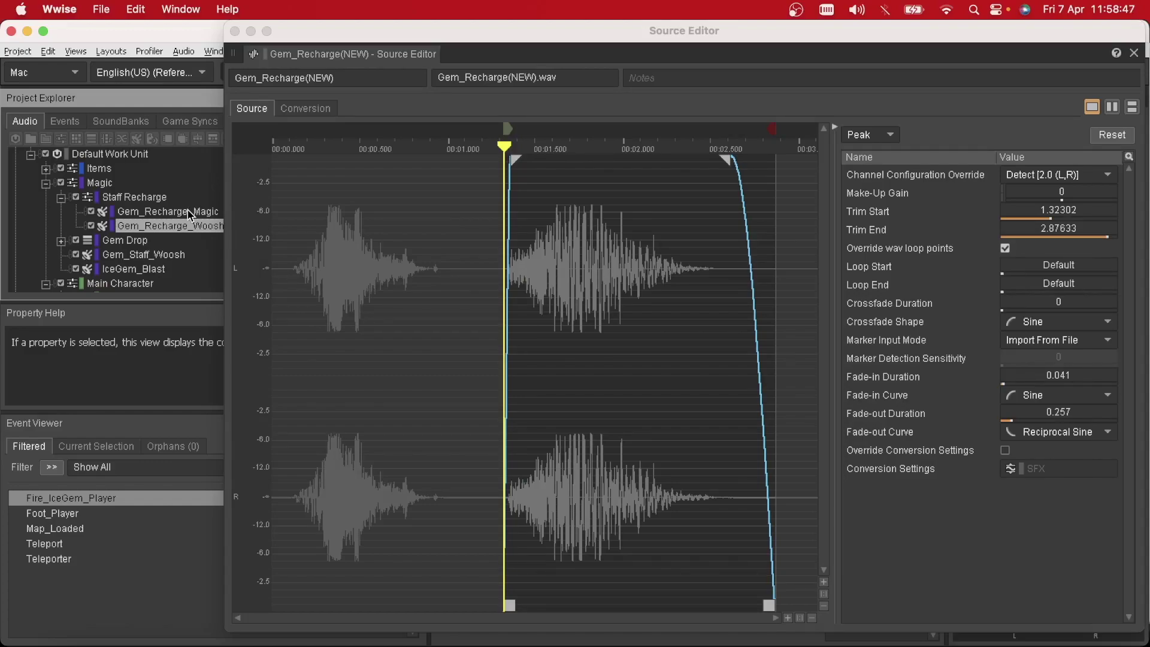
click(235, 31)
Enlarge the Sound Property Editor for Gem_Recharge_Woosh and audition the sound with its voice pitch randomizer.
click(108, 53)
click(108, 53)
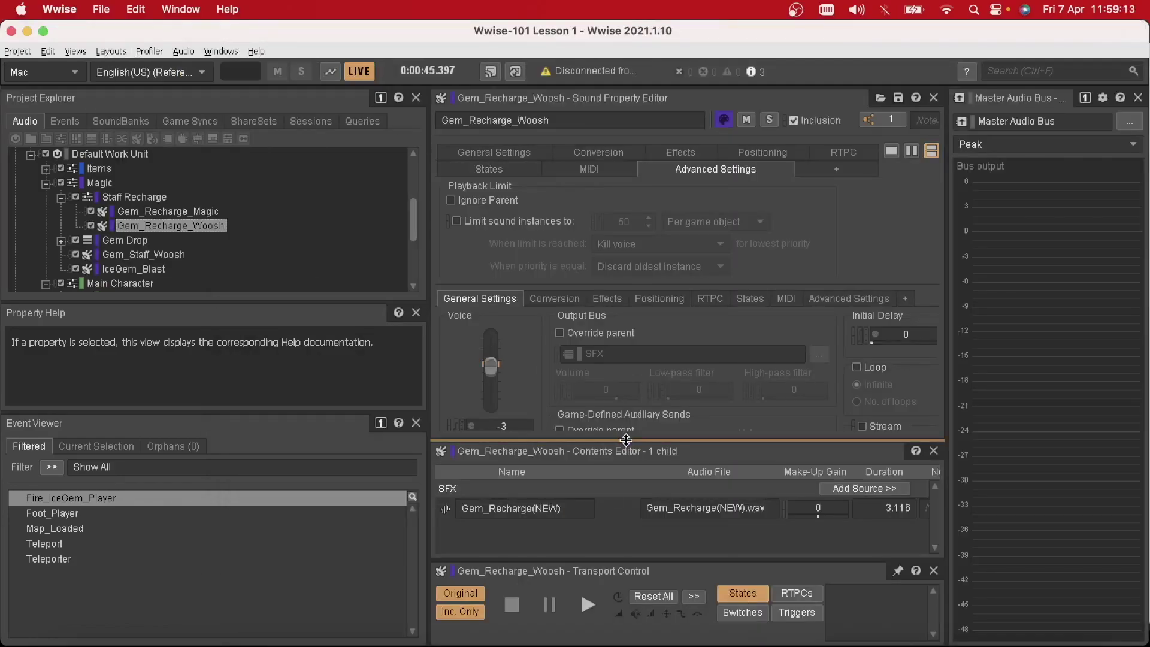
drag(626, 440, 626, 449)
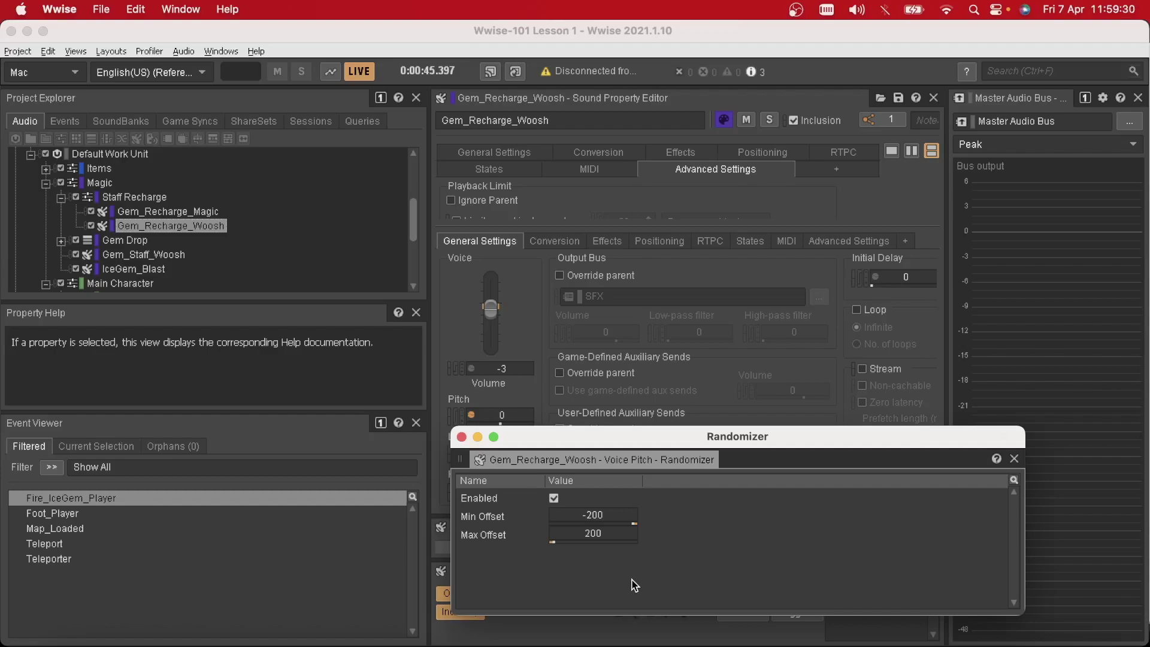
key(space)
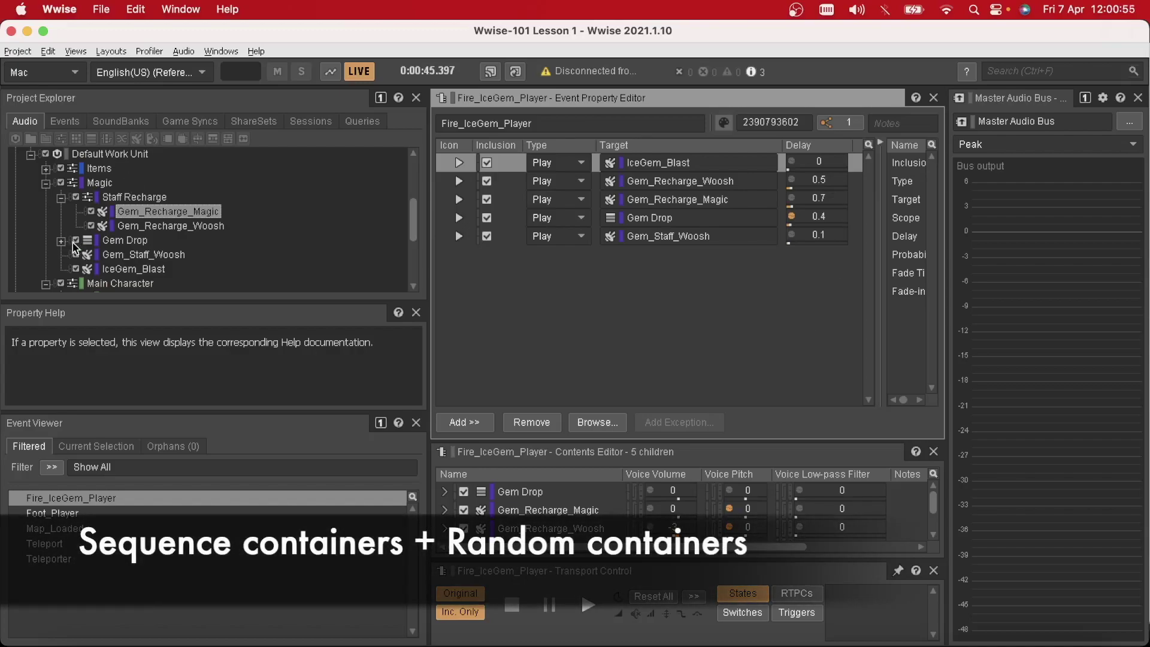
Expand the Gem Drop container's Gem Head group and audition Gem_Breaking-01 through Gem_Breaking-04.
click(61, 241)
click(124, 225)
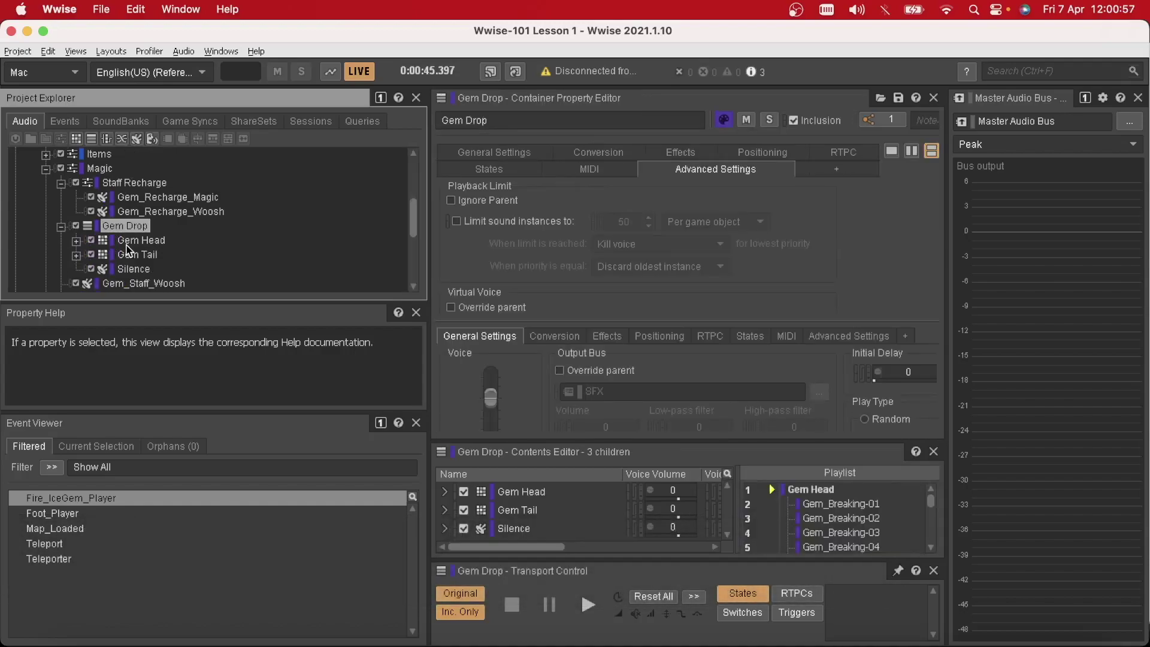
click(76, 242)
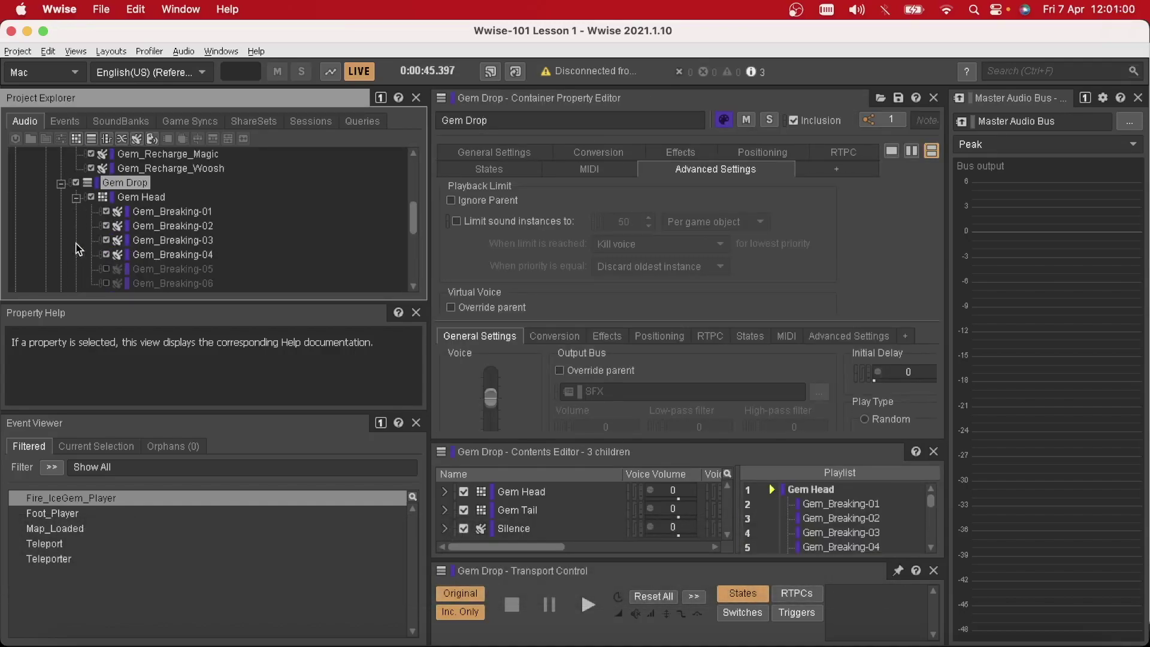
click(181, 214)
key(space)
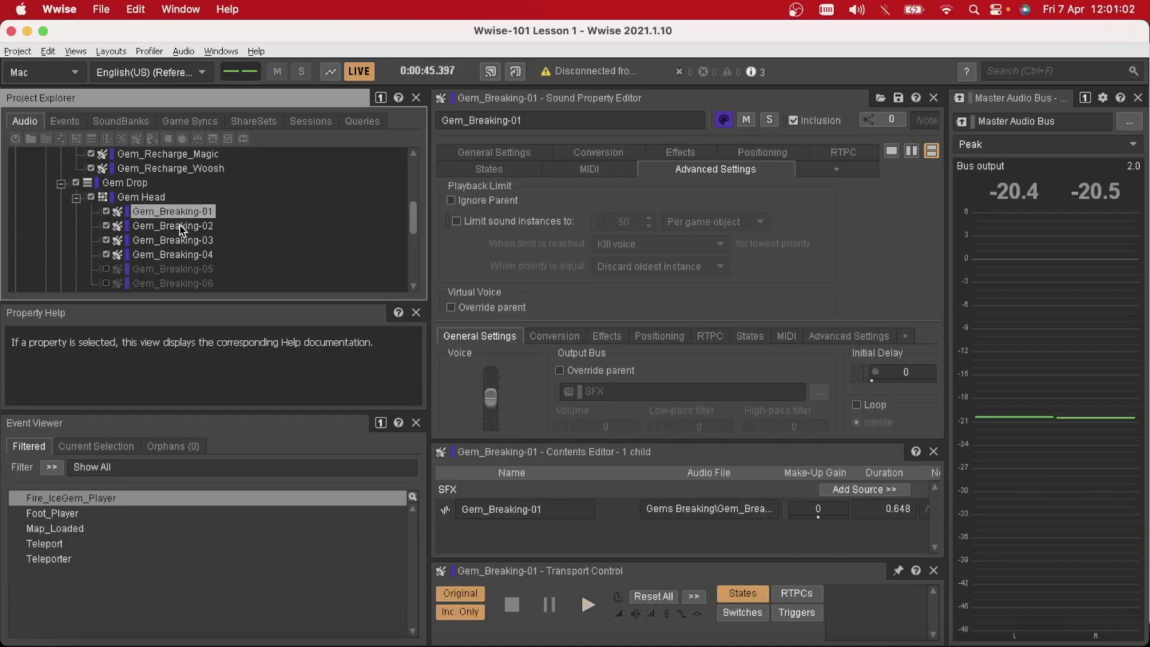
click(180, 225)
key(space)
click(177, 240)
key(space)
click(180, 254)
key(space)
Expand the Gem Tail container and audition its Gem_Breaking-01 sound.
scroll(180, 259, down, 3)
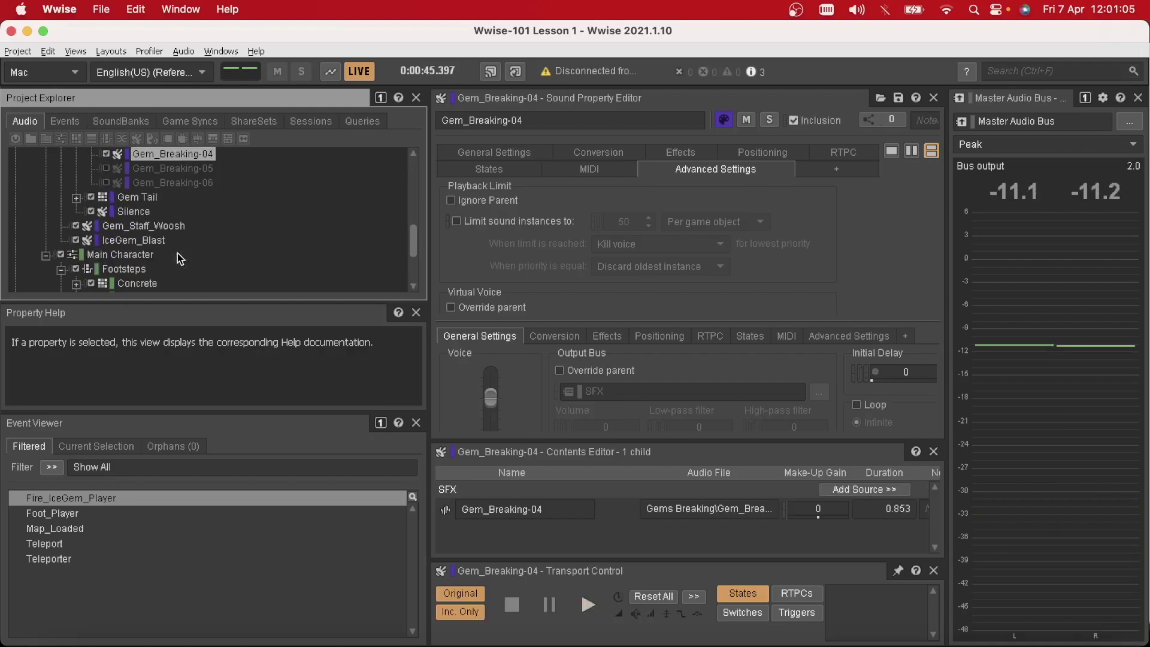
click(79, 197)
click(170, 212)
key(space)
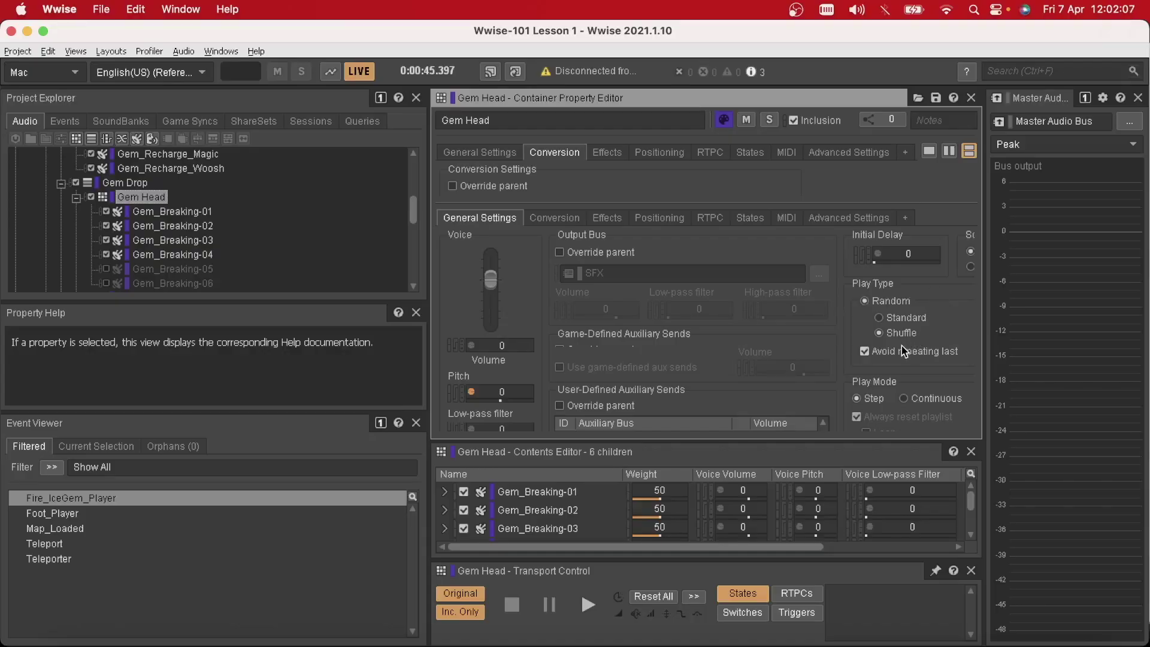
Inspect the voice pitch randomizer settings of the Gem Head container, then put its window away.
click(471, 392)
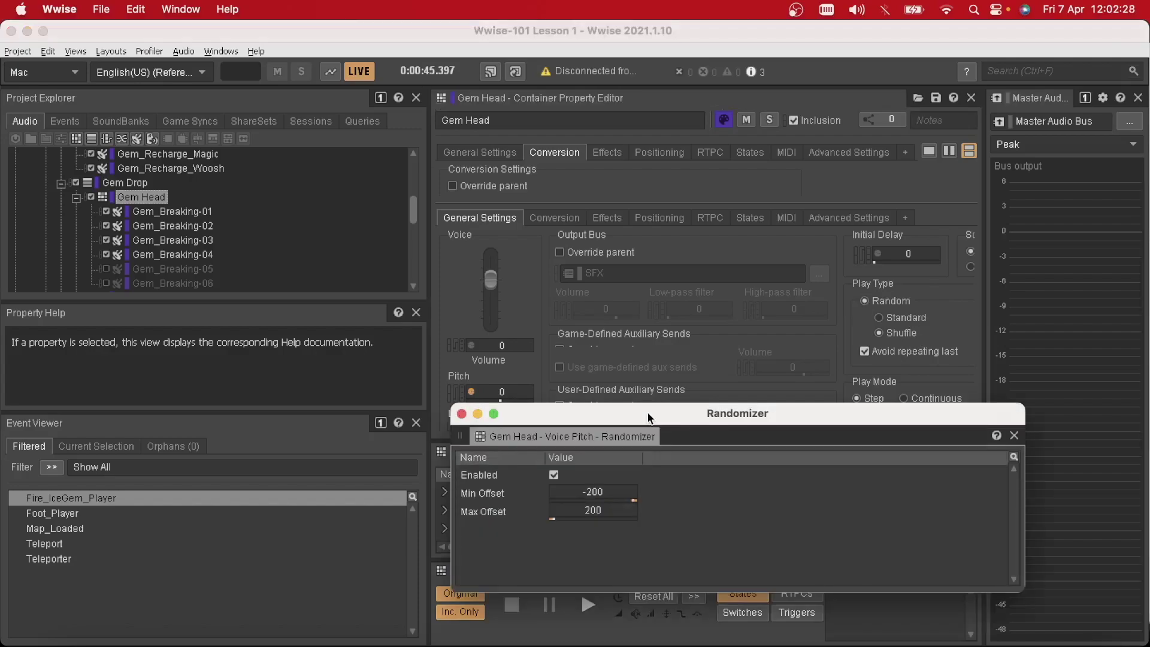
drag(649, 417, 648, 158)
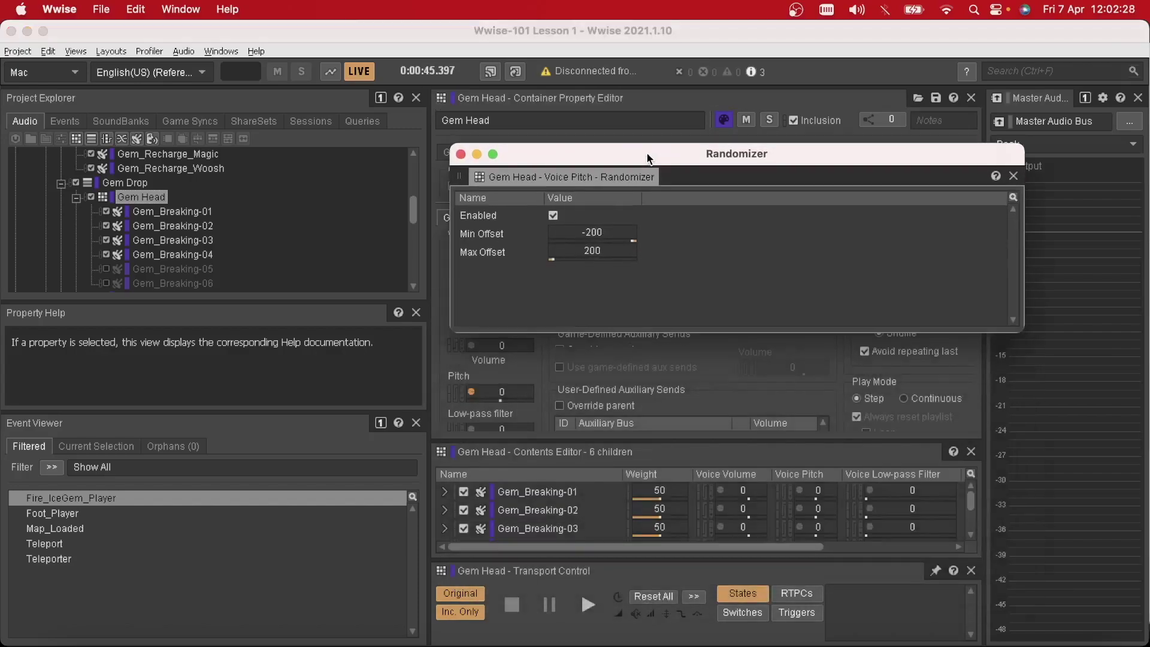
click(477, 154)
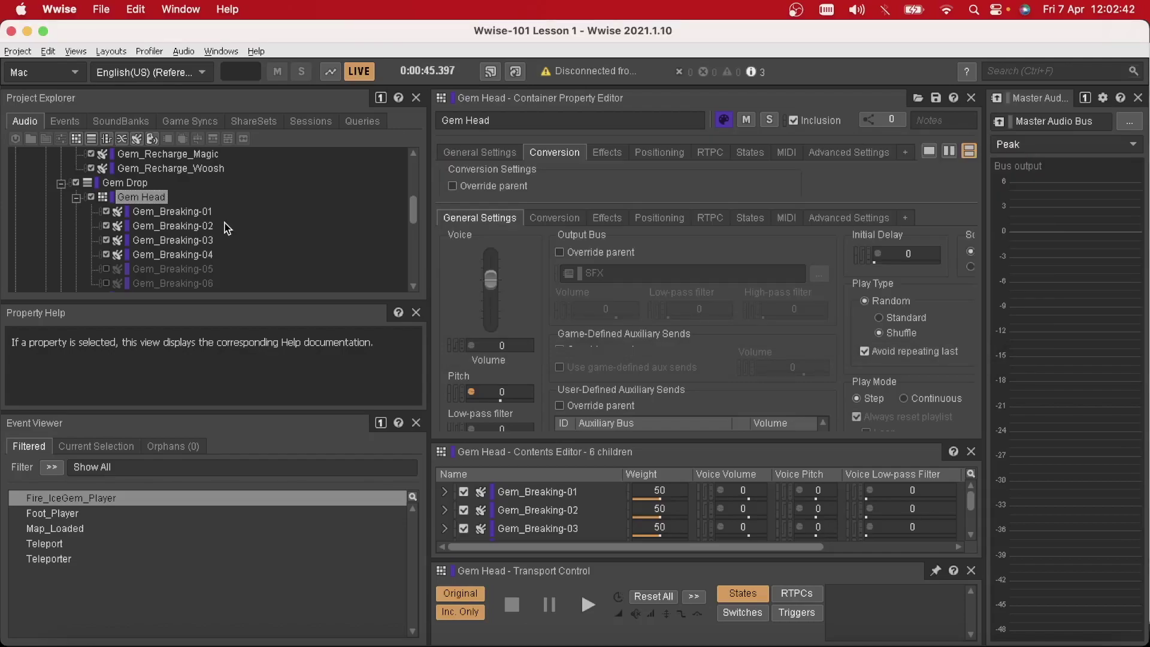
Review the Gem Head container and its individual Gem_Breaking sounds, auditioning Gem_Breaking-01.
scroll(227, 228, up, 2)
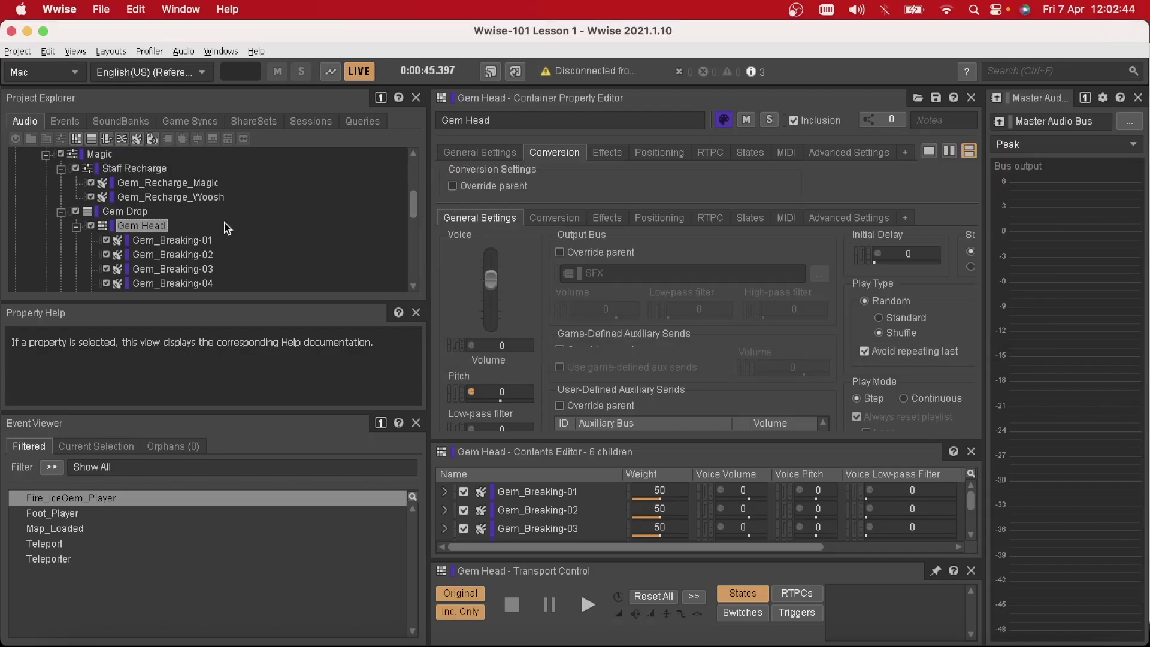
scroll(227, 228, up, 1)
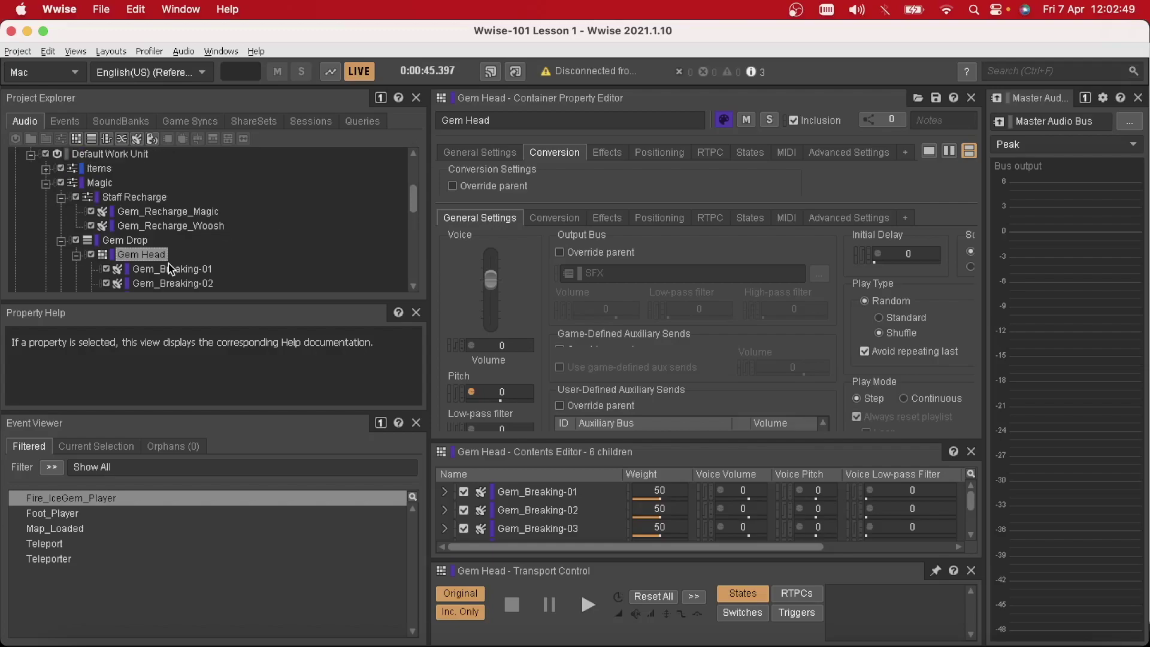
scroll(169, 246, down, 2)
click(172, 240)
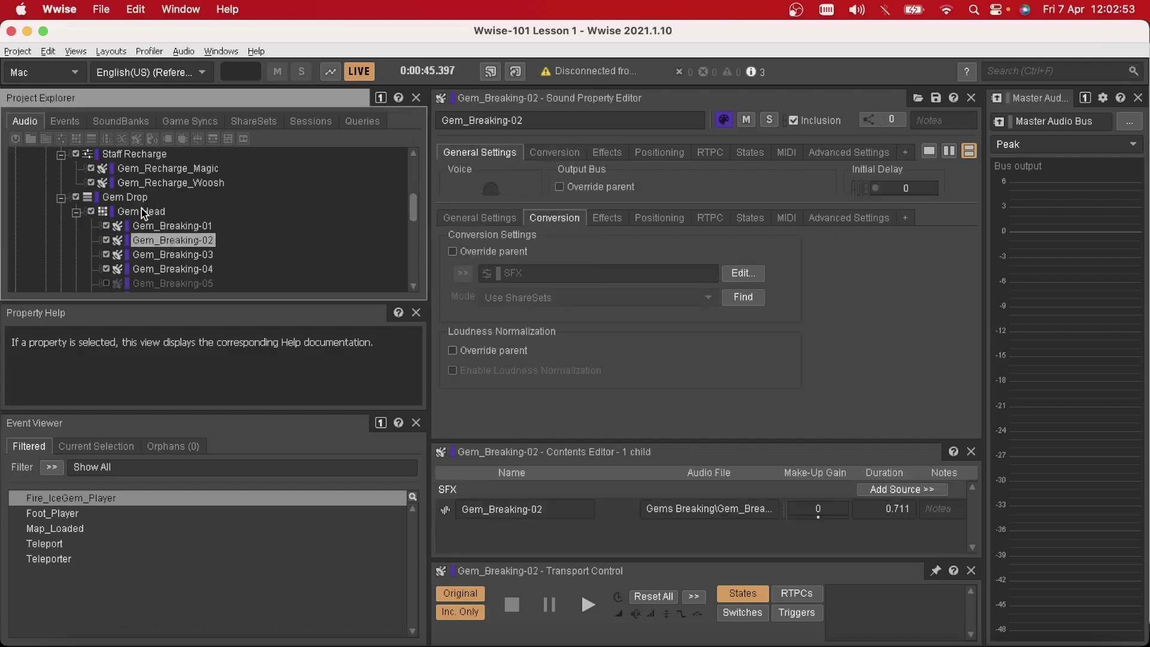
scroll(147, 231, up, 1)
click(141, 225)
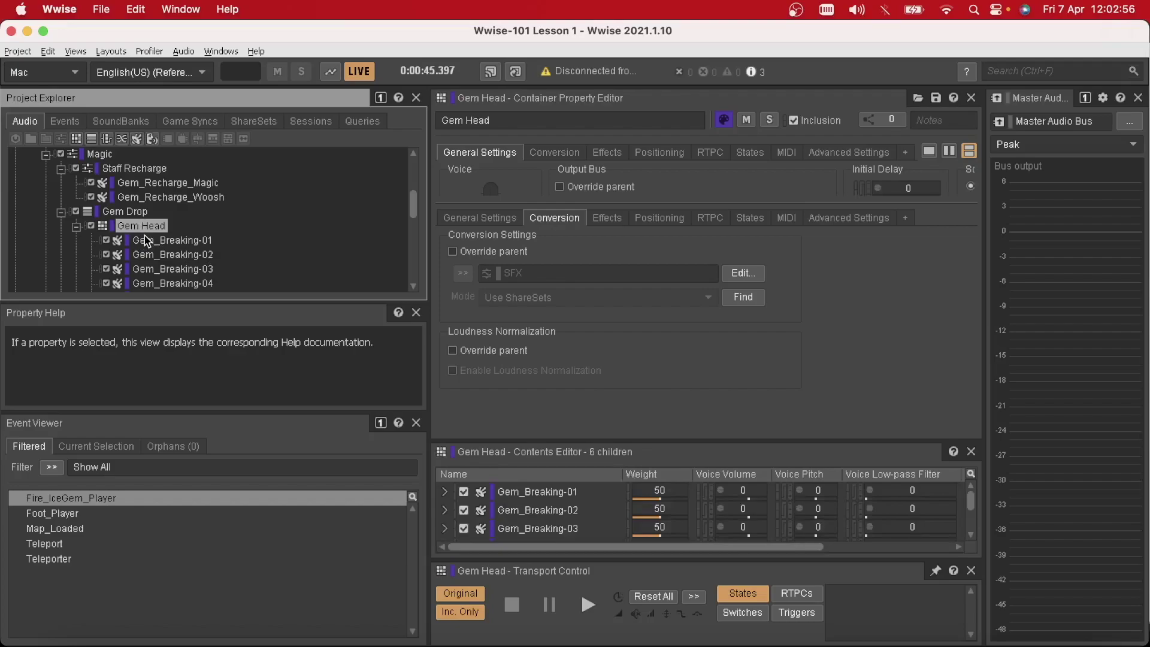
scroll(147, 240, down, 1)
click(158, 228)
key(space)
click(163, 242)
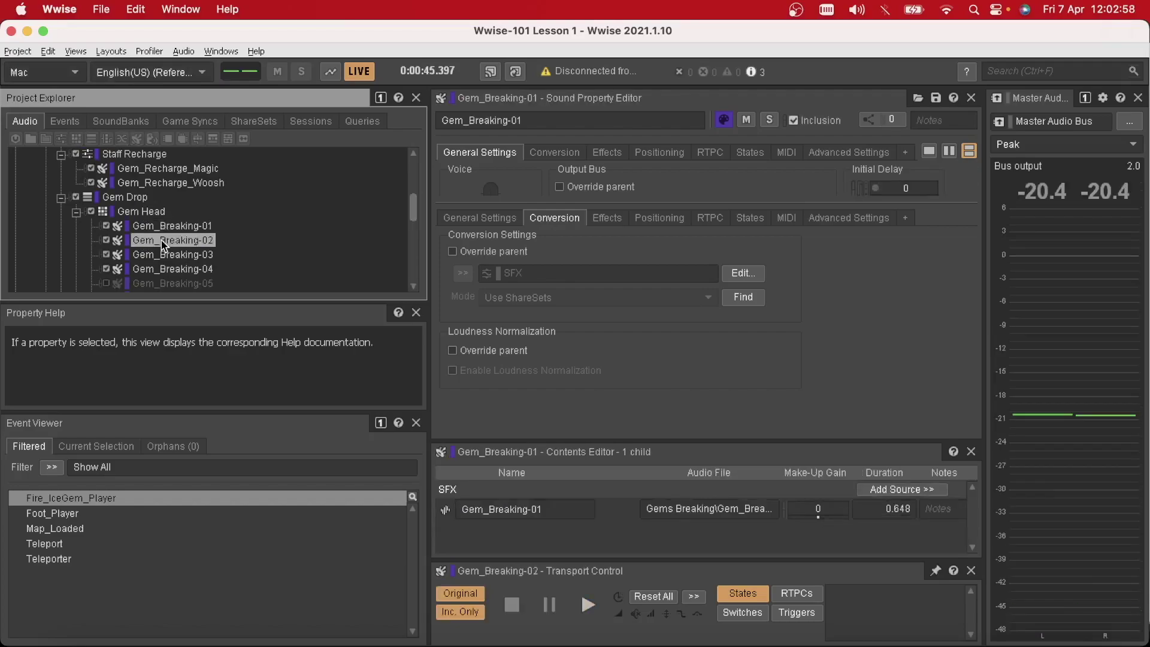
click(161, 269)
Audition Gem_Breaking-01 and Gem_Breaking-02 inside the Gem Tail container.
scroll(161, 270, down, 3)
click(167, 215)
key(space)
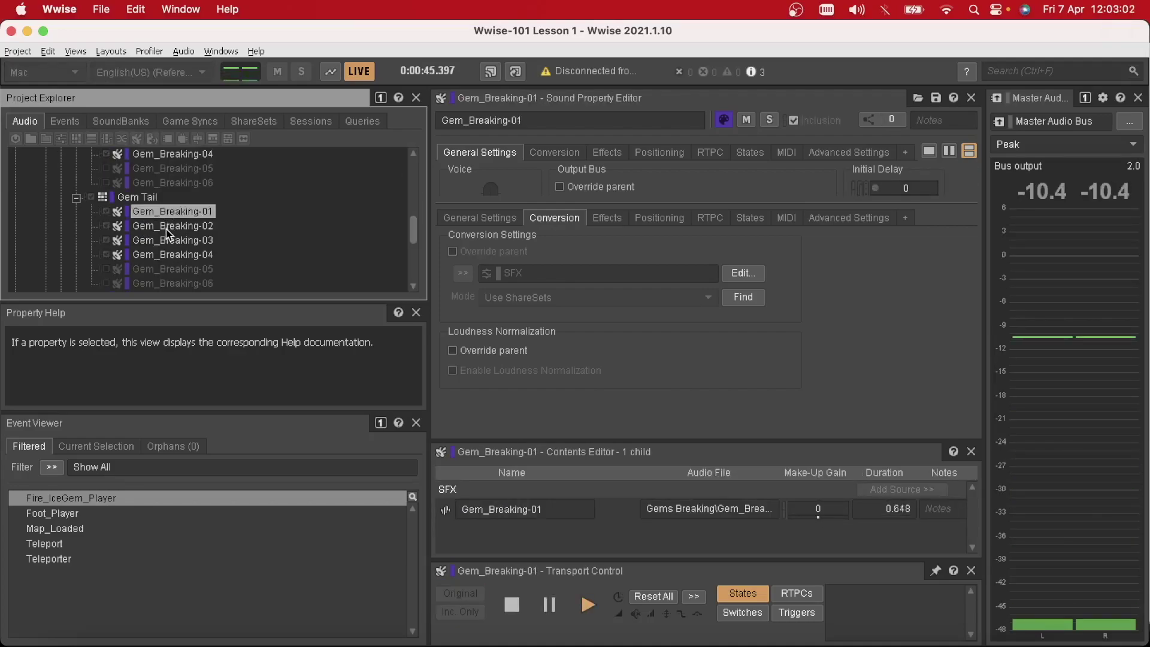
click(166, 228)
key(space)
Examine the Gem Drop sequence playlist and inspect its Silence sound among the container's contents.
scroll(144, 227, up, 2)
click(119, 183)
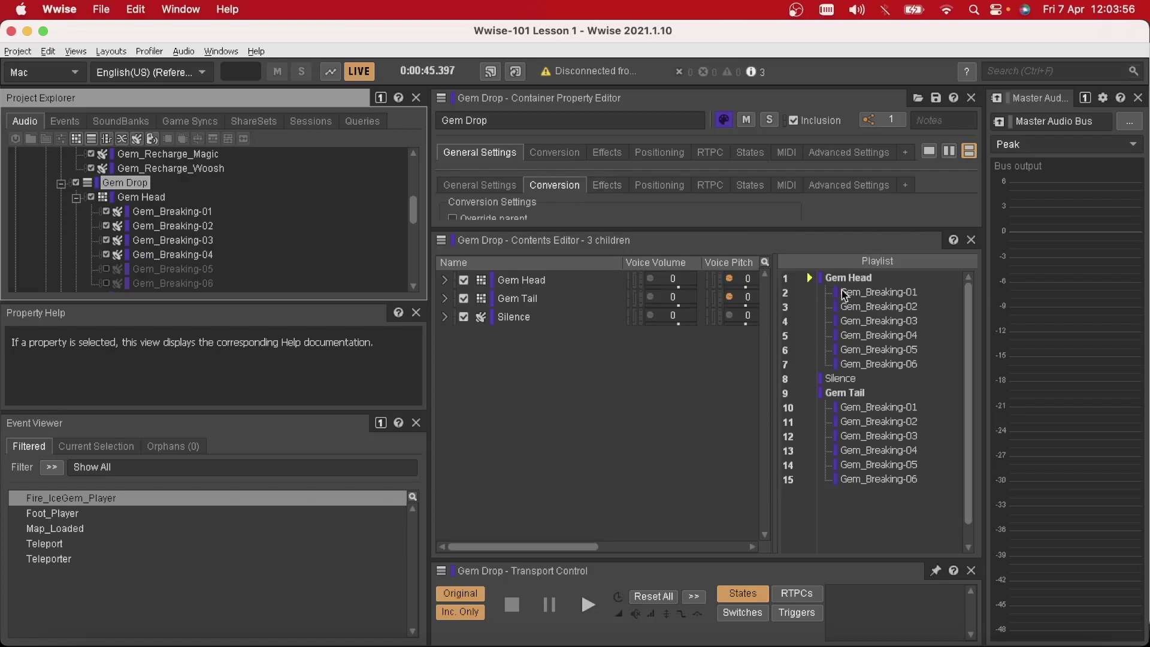
click(868, 304)
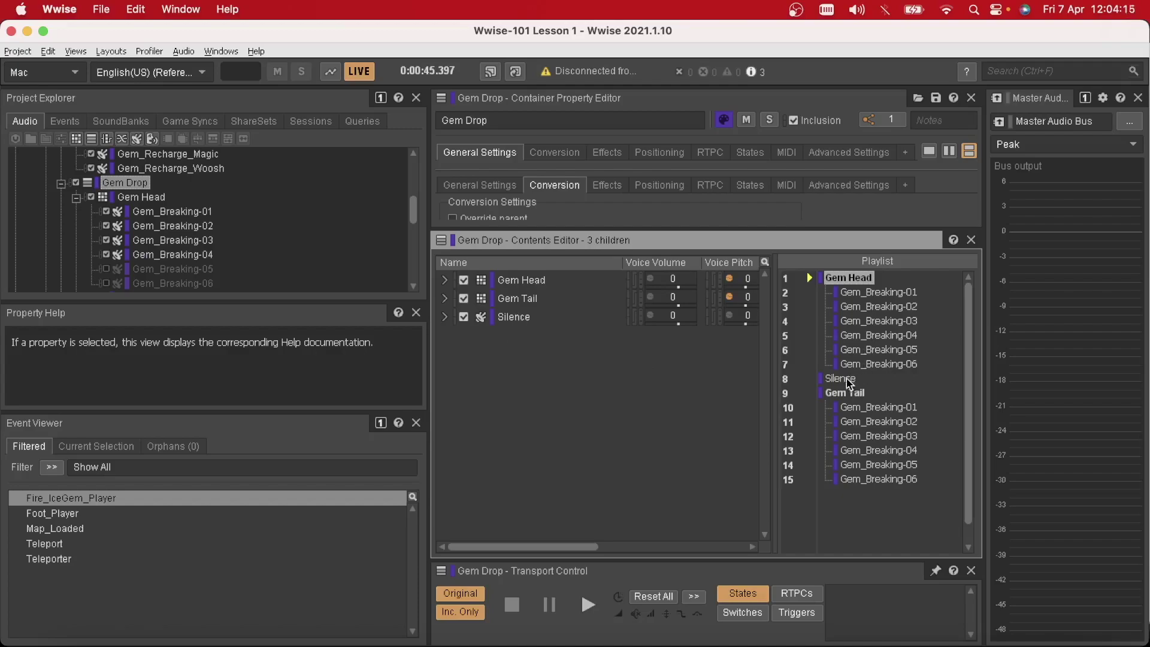
click(521, 313)
scroll(589, 537, right, 2)
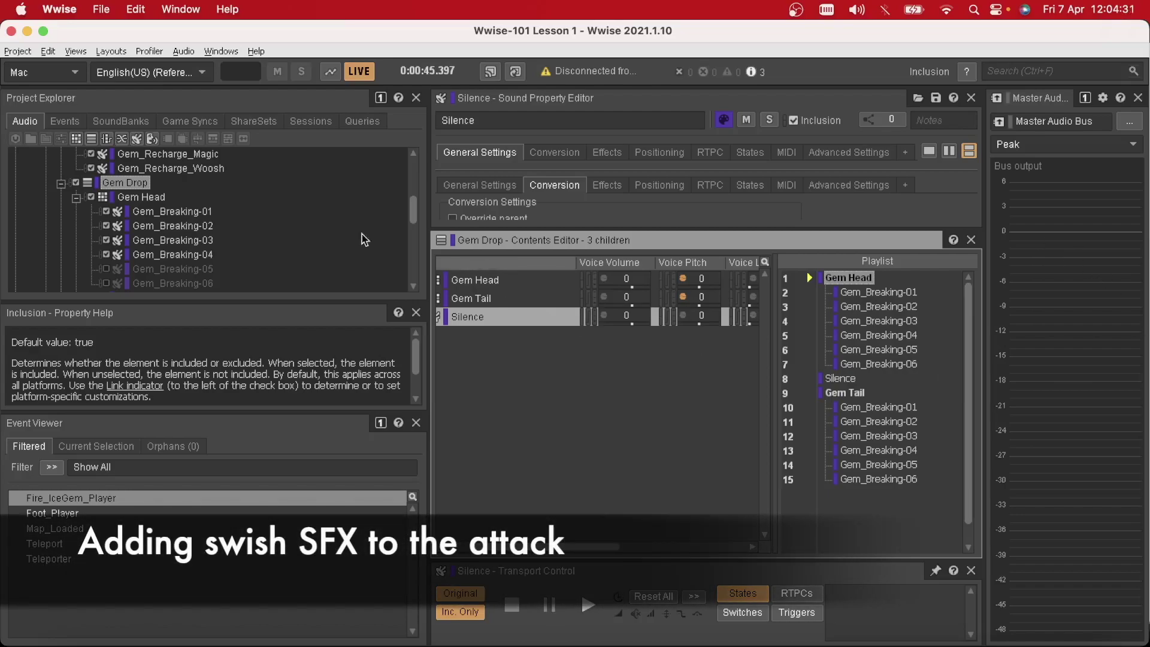
Find Gem_Staff_Woosh in the Magic hierarchy and audition it.
scroll(189, 192, up, 2)
scroll(189, 199, up, 1)
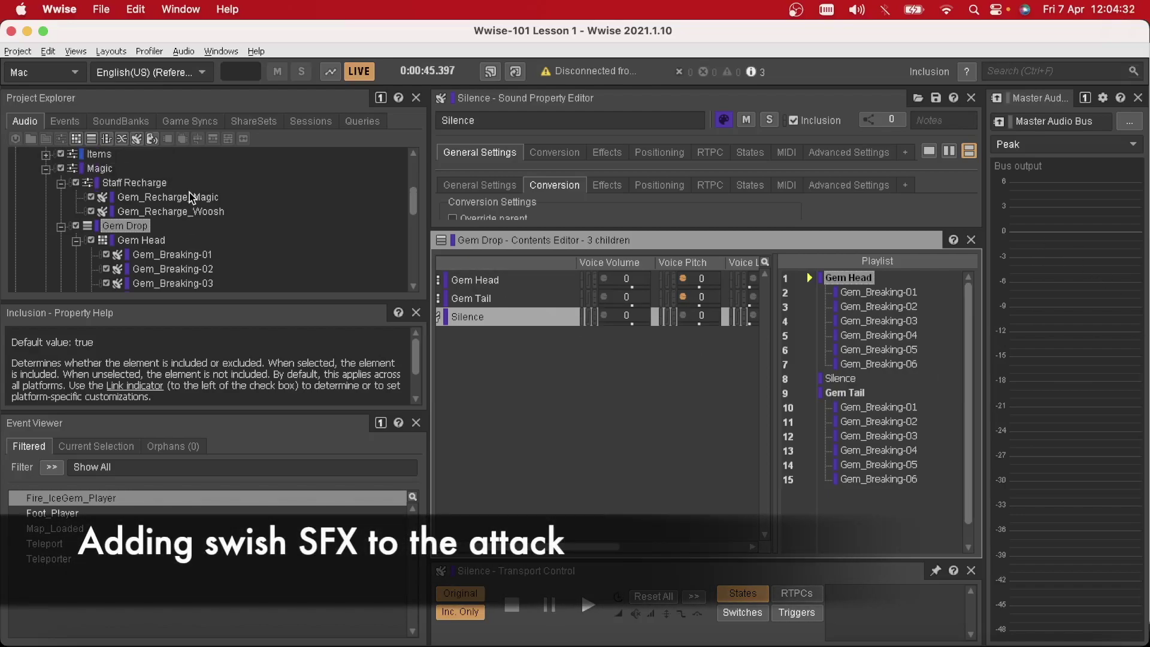
scroll(171, 224, down, 6)
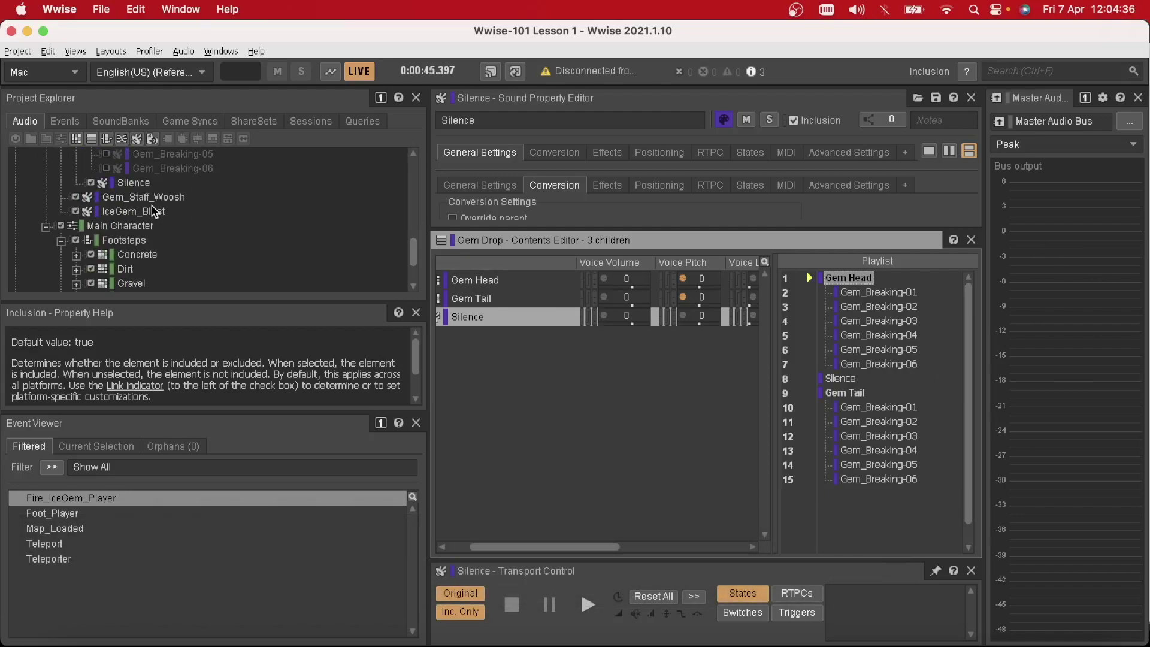
click(145, 198)
key(space)
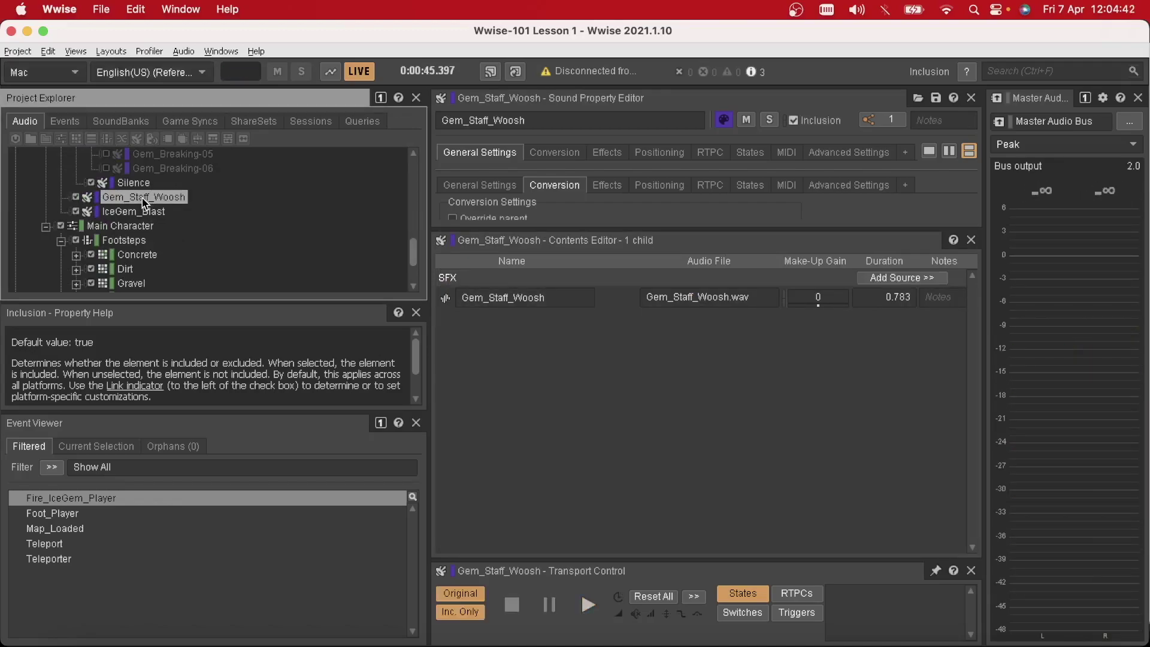
key(space)
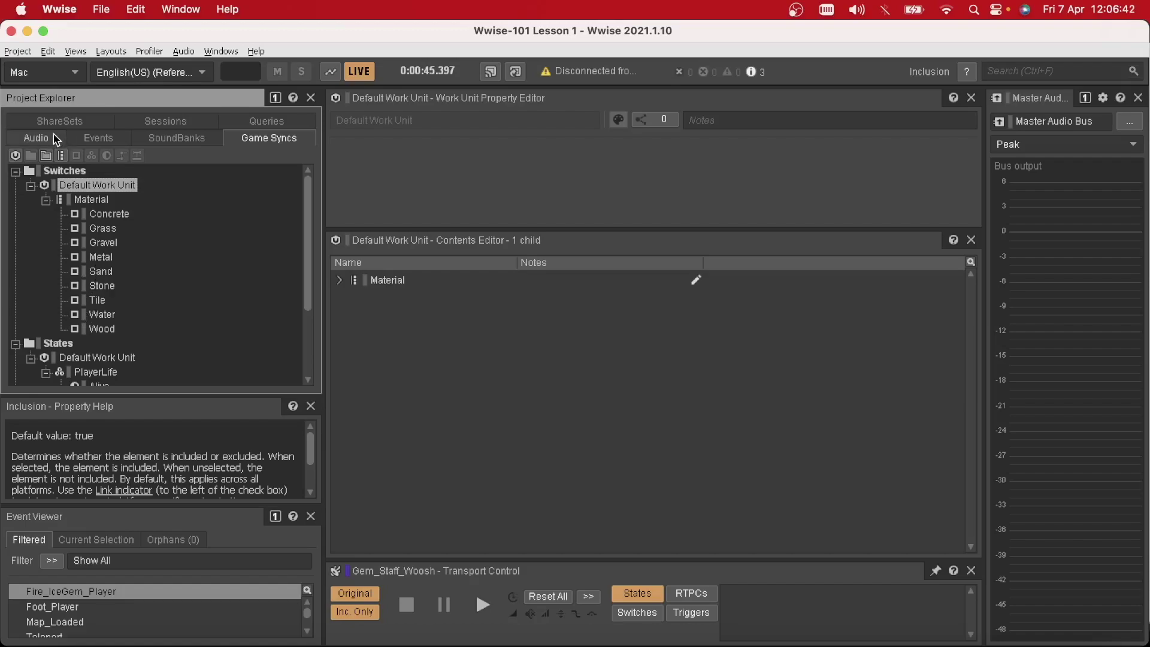
Return to the audio hierarchy and inspect the Footsteps switch container, its Concrete container and Footstep Concrete -001.
click(52, 135)
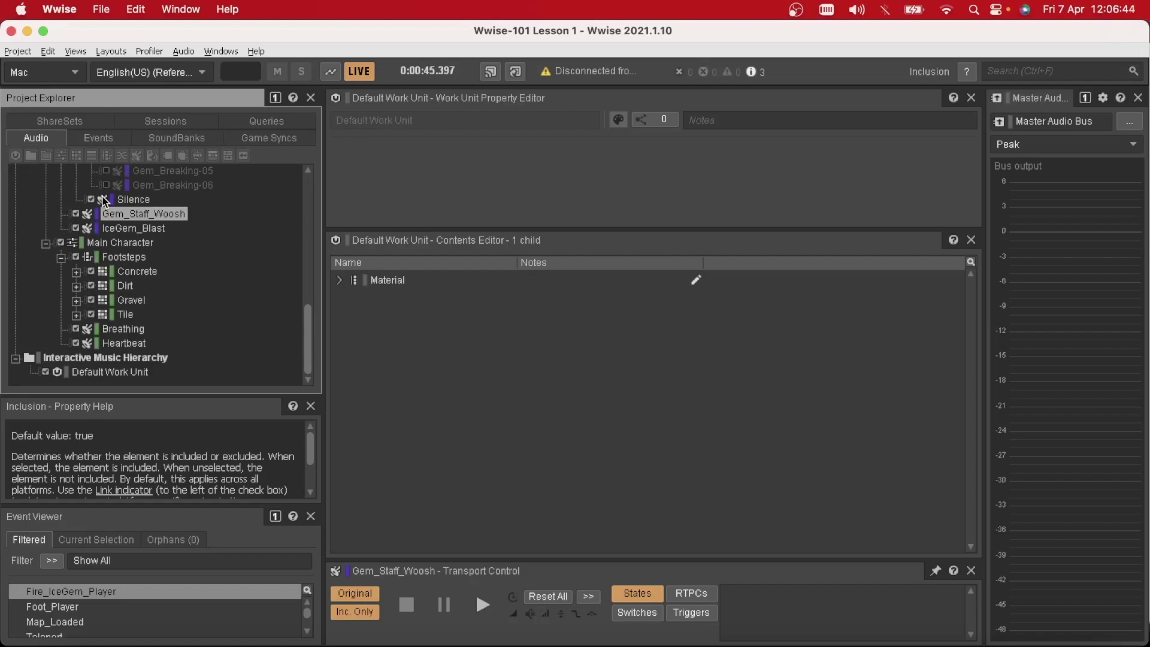
scroll(103, 202, up, 7)
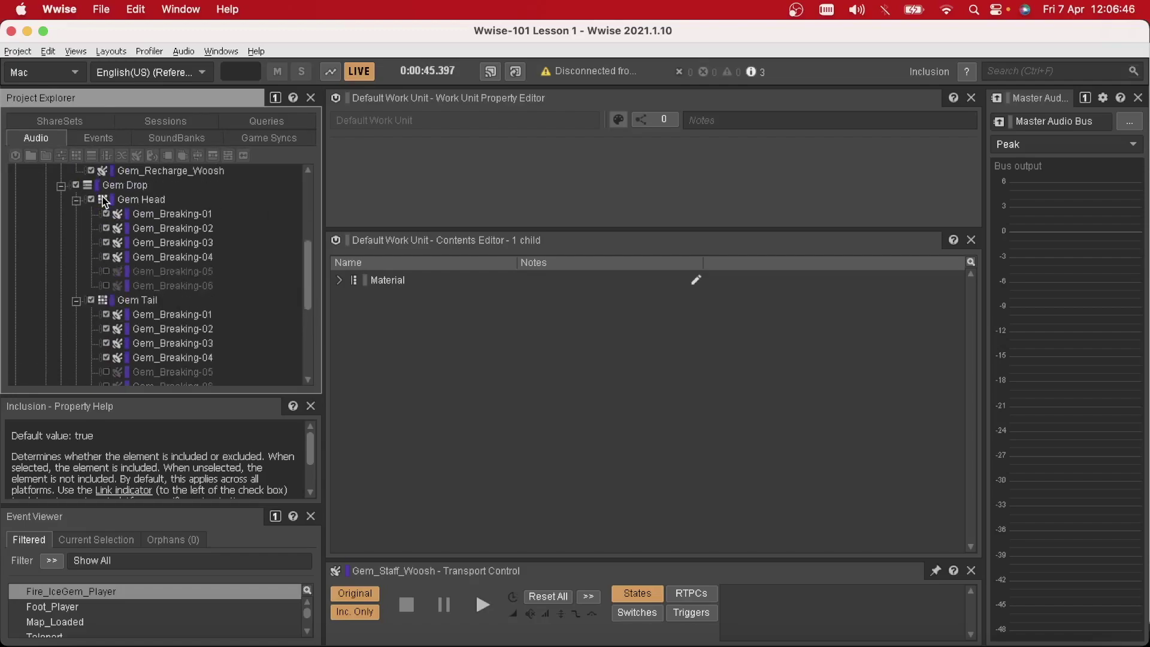
scroll(104, 202, down, 6)
scroll(87, 278, down, 1)
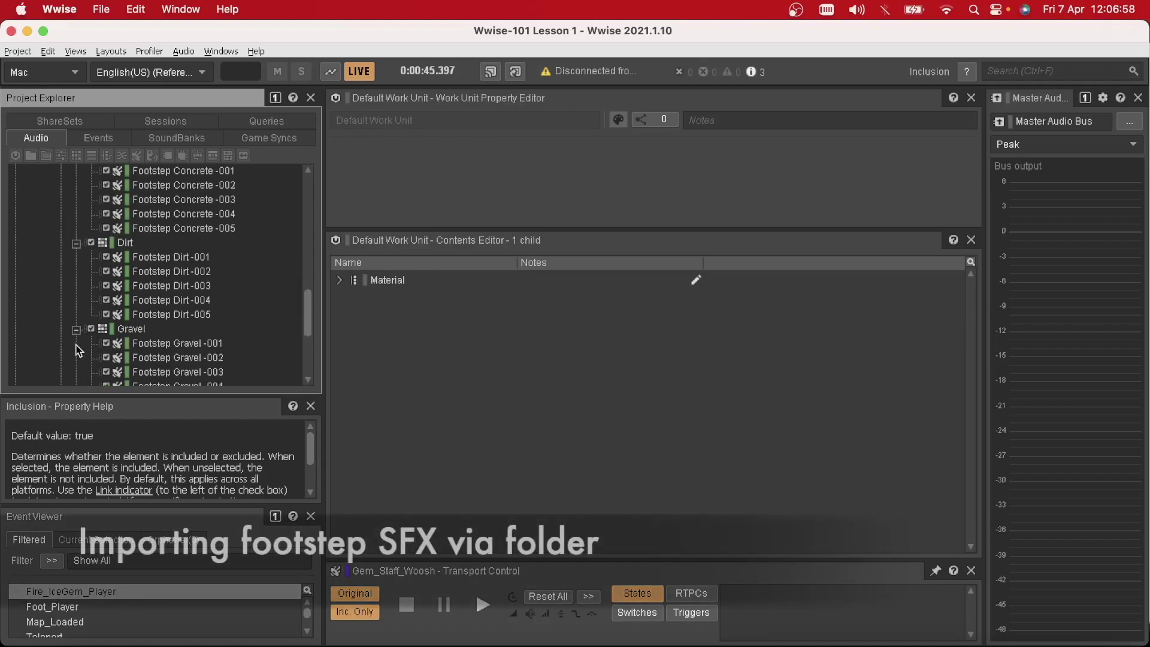
scroll(77, 351, up, 2)
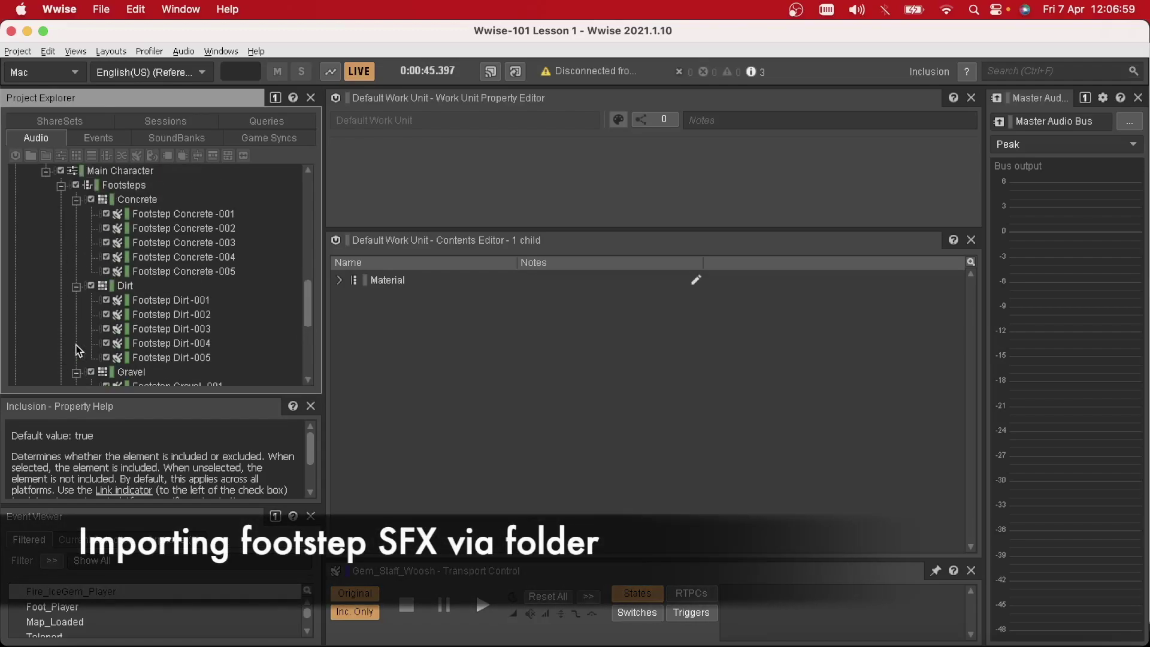
scroll(88, 328, up, 2)
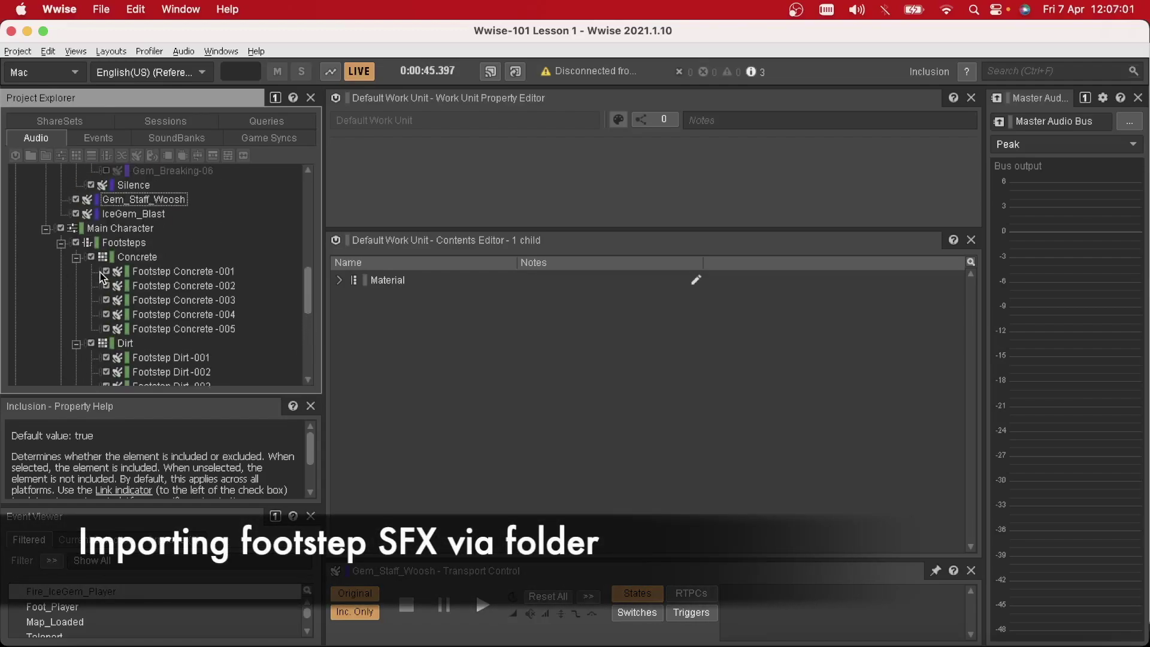
click(103, 246)
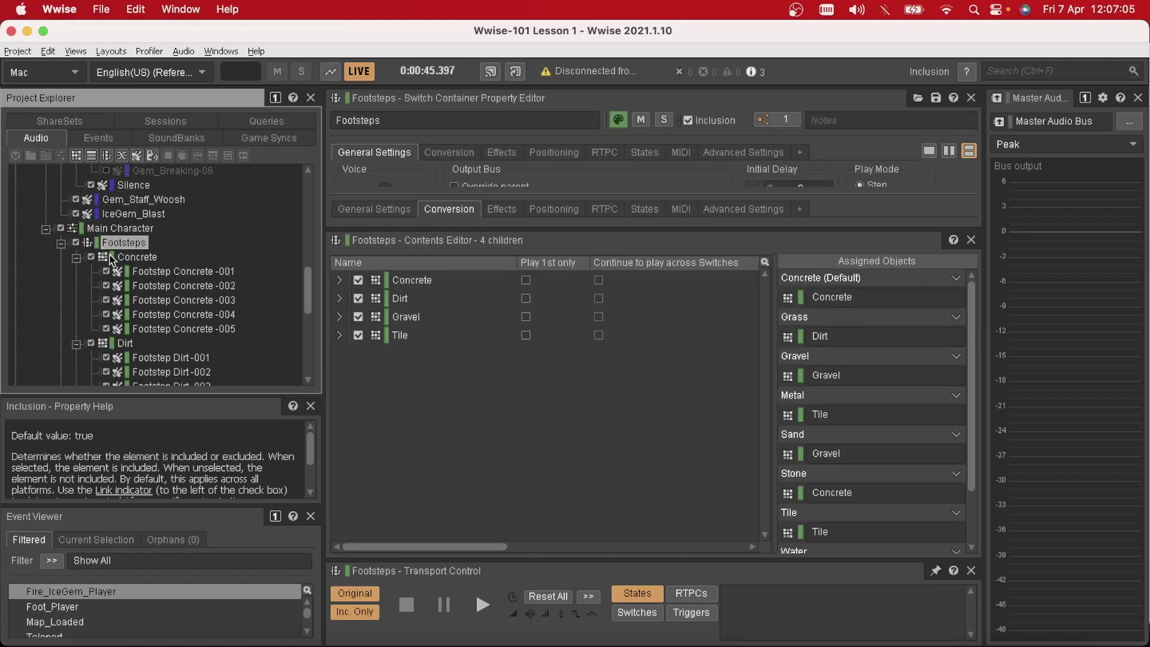
click(124, 260)
scroll(125, 261, down, 1)
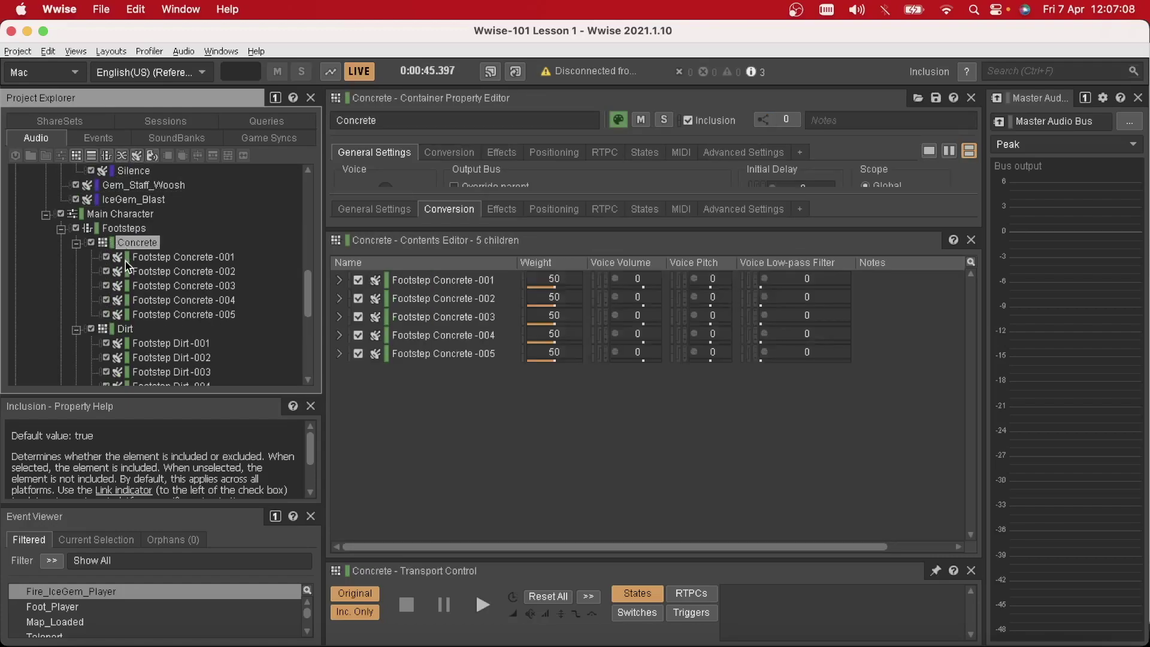
click(189, 261)
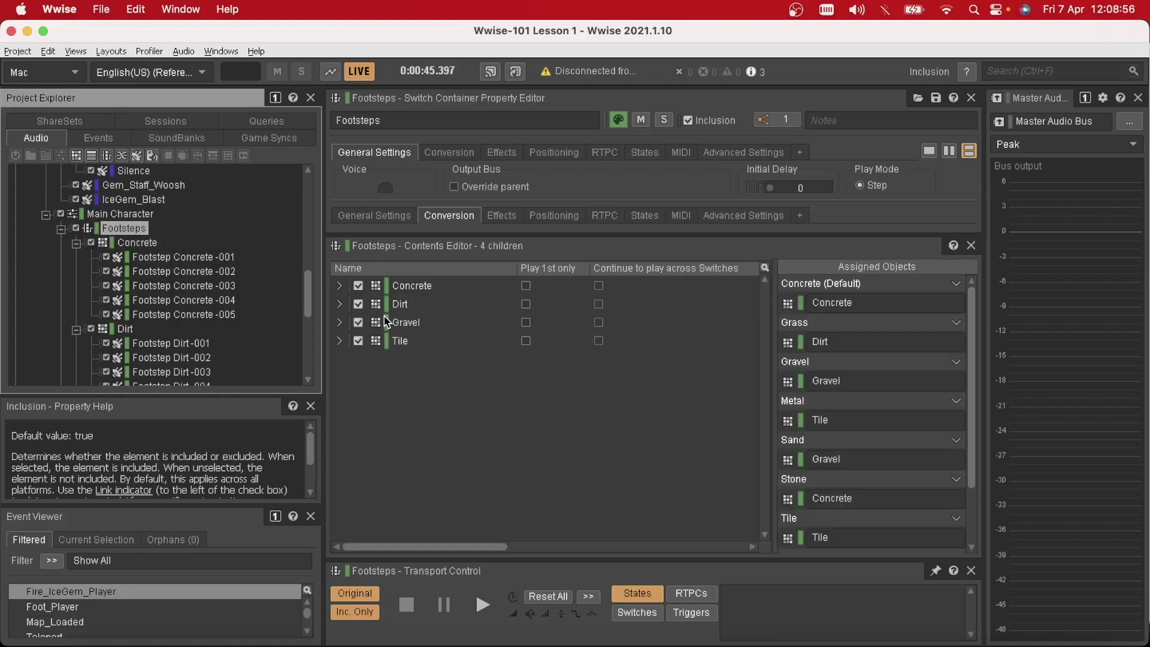
Compare the Concrete container with its Footsteps parent and review all of the material switch assignments.
click(137, 243)
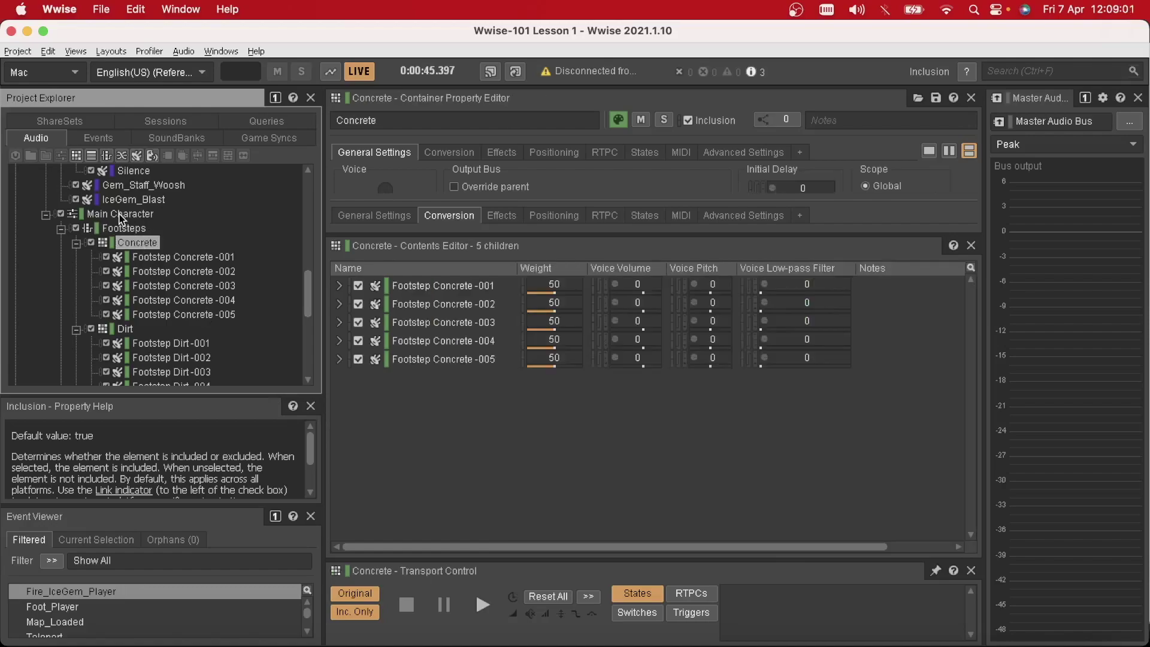
click(124, 229)
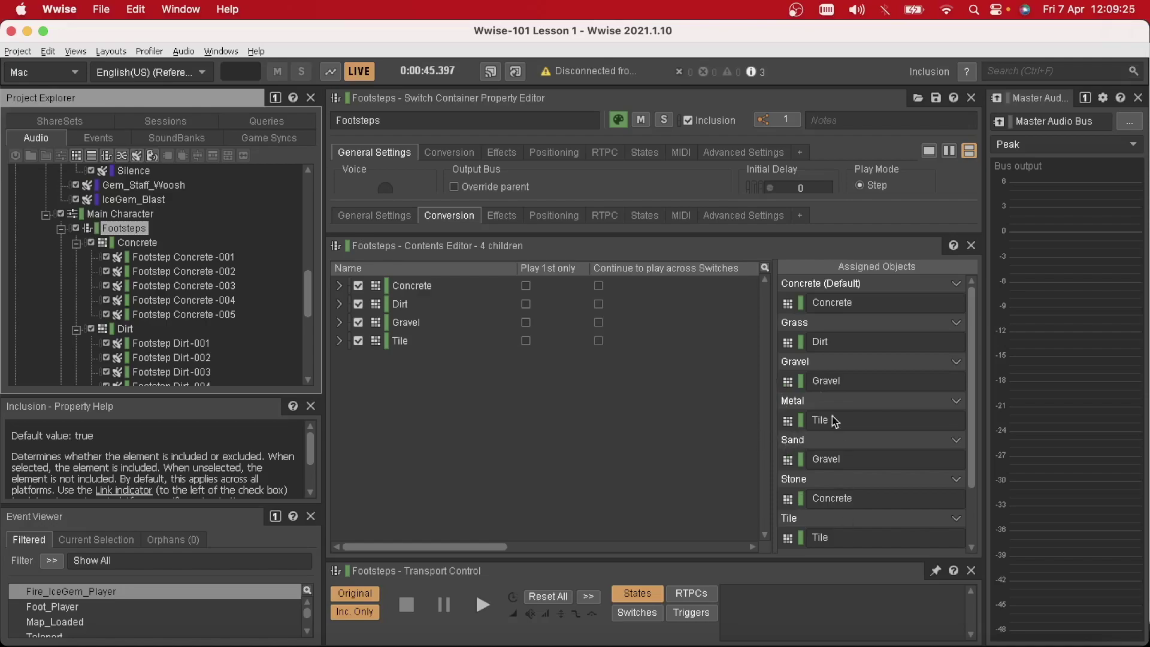
drag(970, 329, 974, 393)
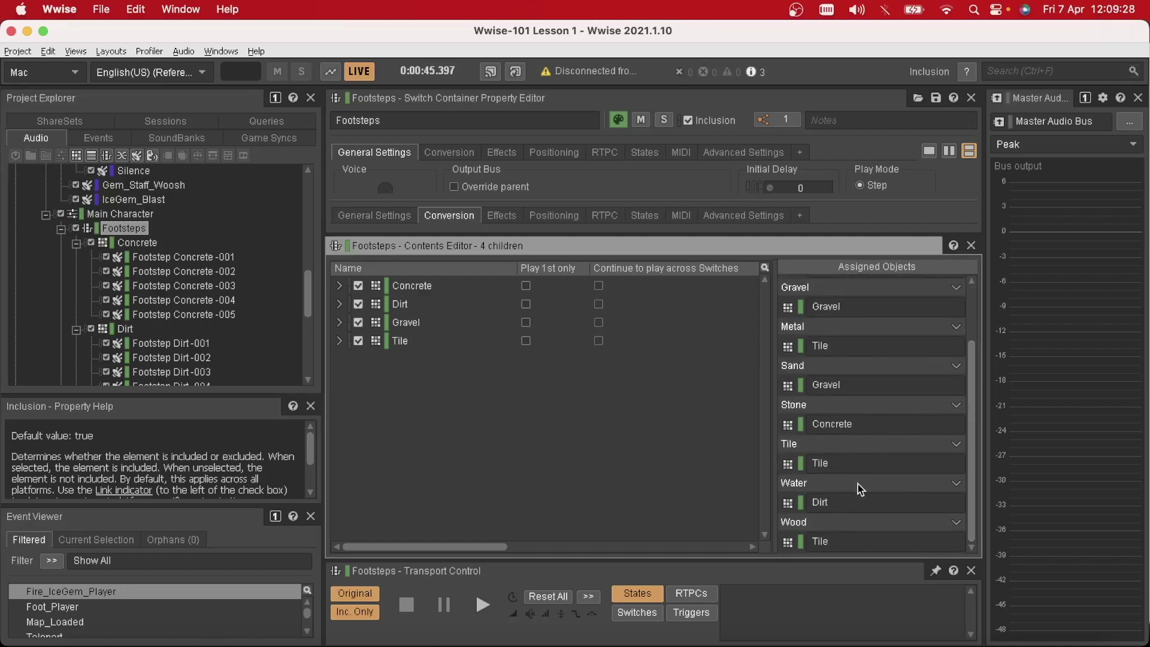
drag(970, 432, 972, 316)
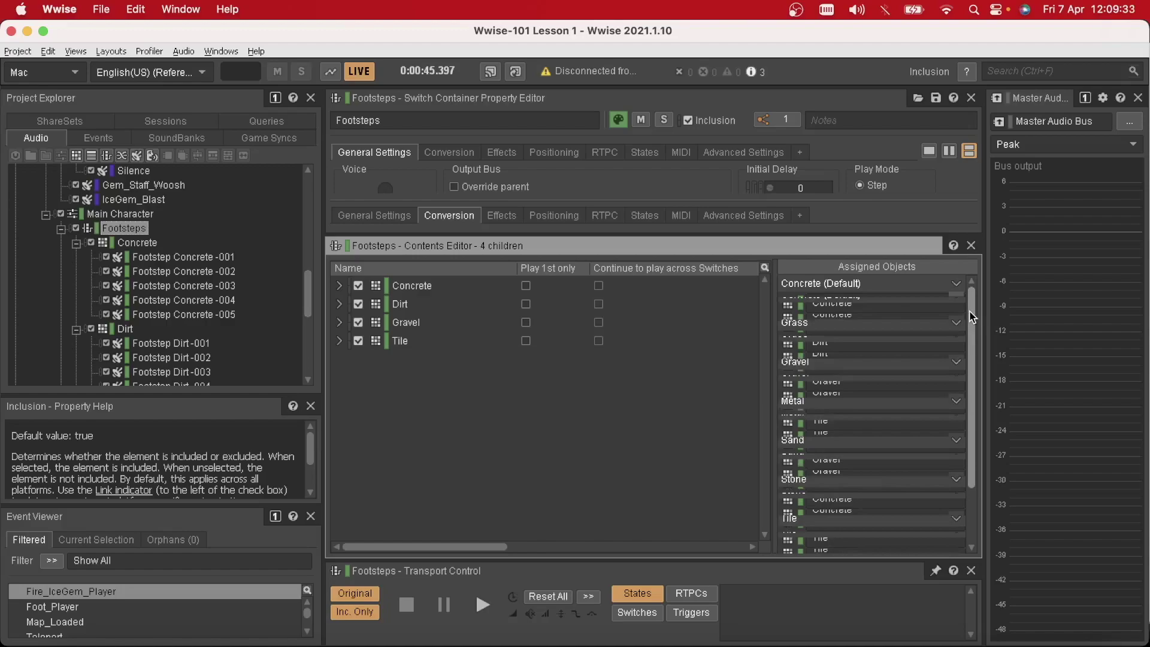
mouse_move(971, 313)
mouse_down()
mouse_move(970, 358)
mouse_move(970, 309)
mouse_up()
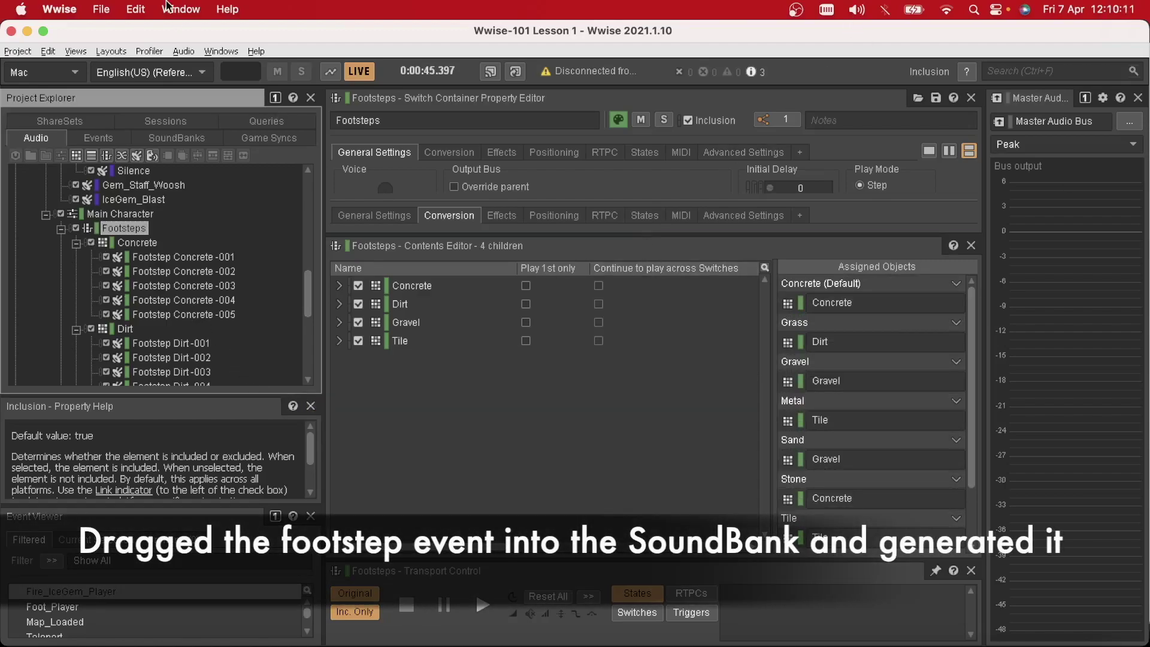
Switch to the SoundBank layout to show the Main SoundBank's included events.
click(169, 8)
click(145, 99)
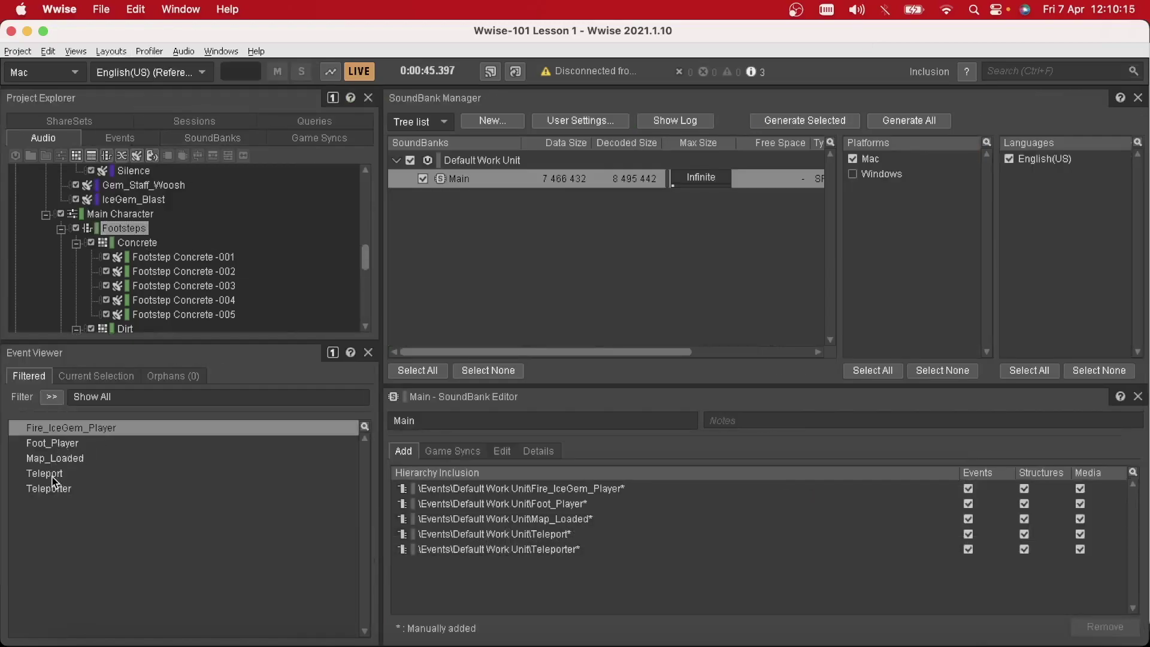
Check the Foot_Player event's Play action on Footsteps, close its properties and generate all SoundBanks.
double_click(81, 444)
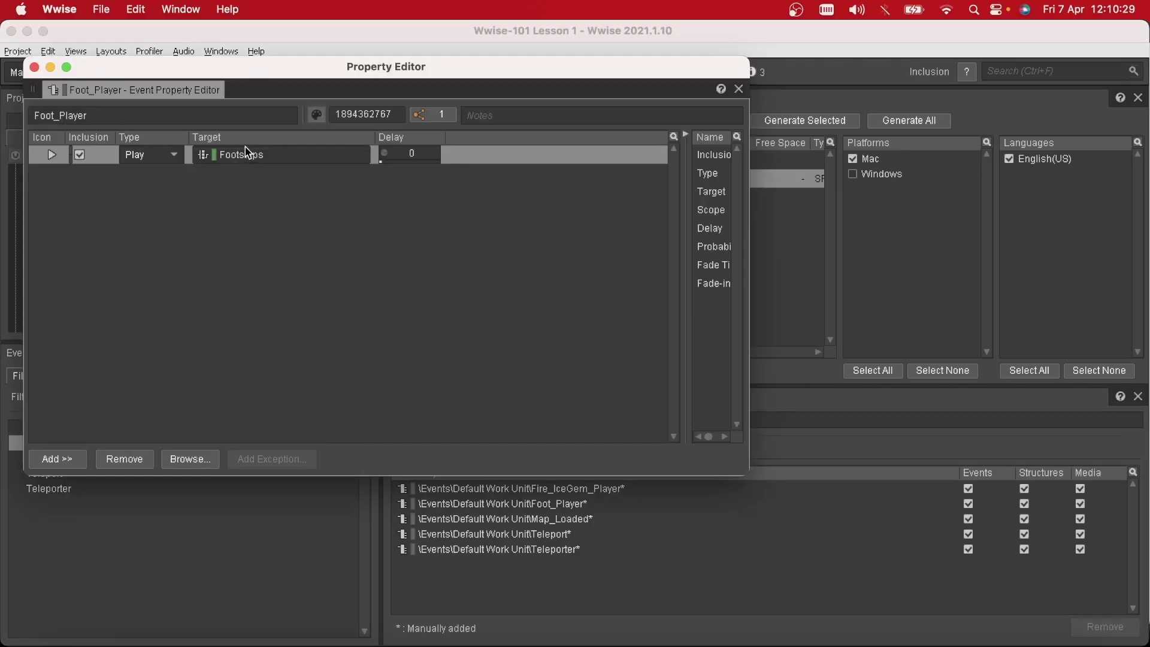
click(37, 67)
click(908, 122)
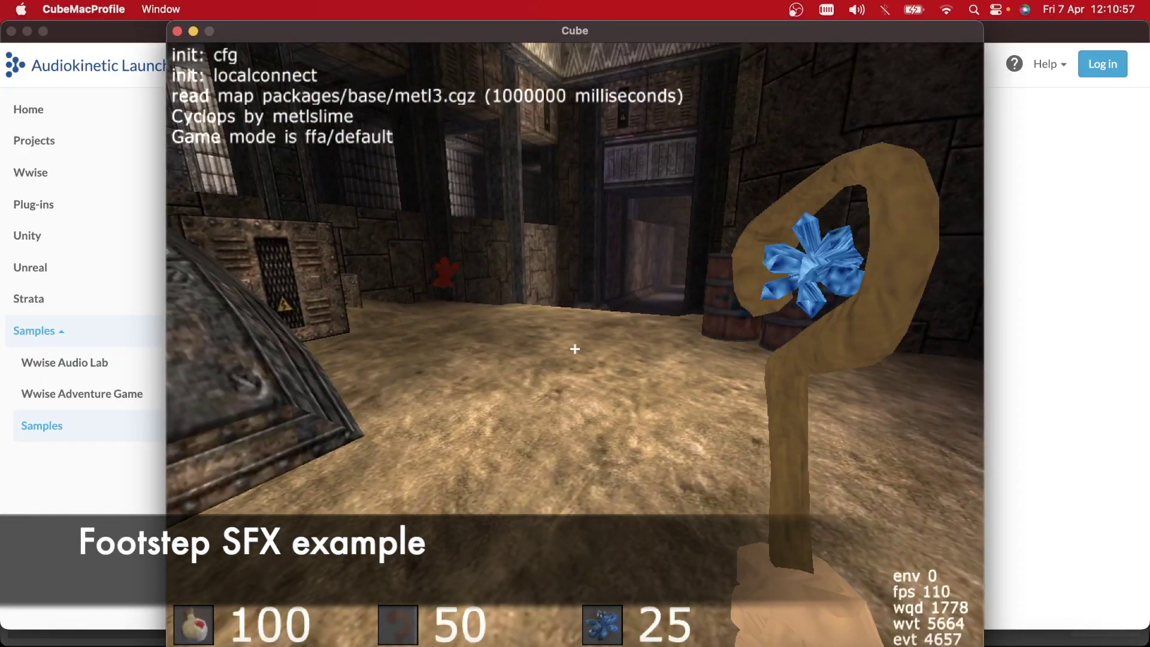
Switch to Cube and walk forward from the dirt floor onto the metal walkway to test the footstep sounds.
key(w)
key(w)
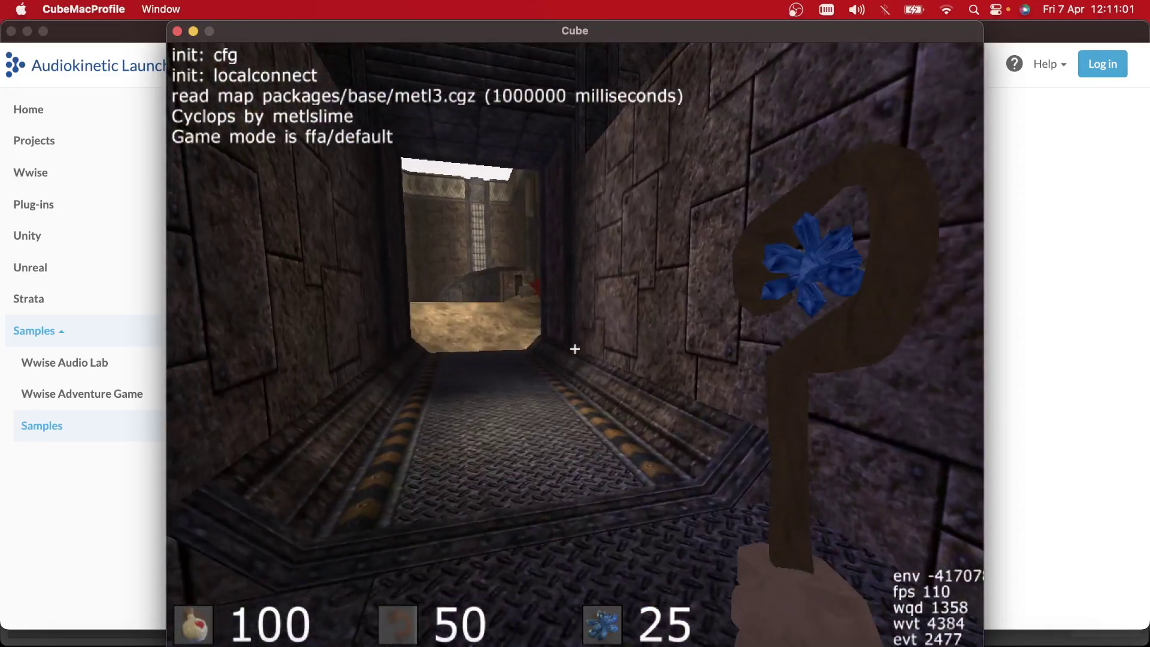
key(w)
key(w)
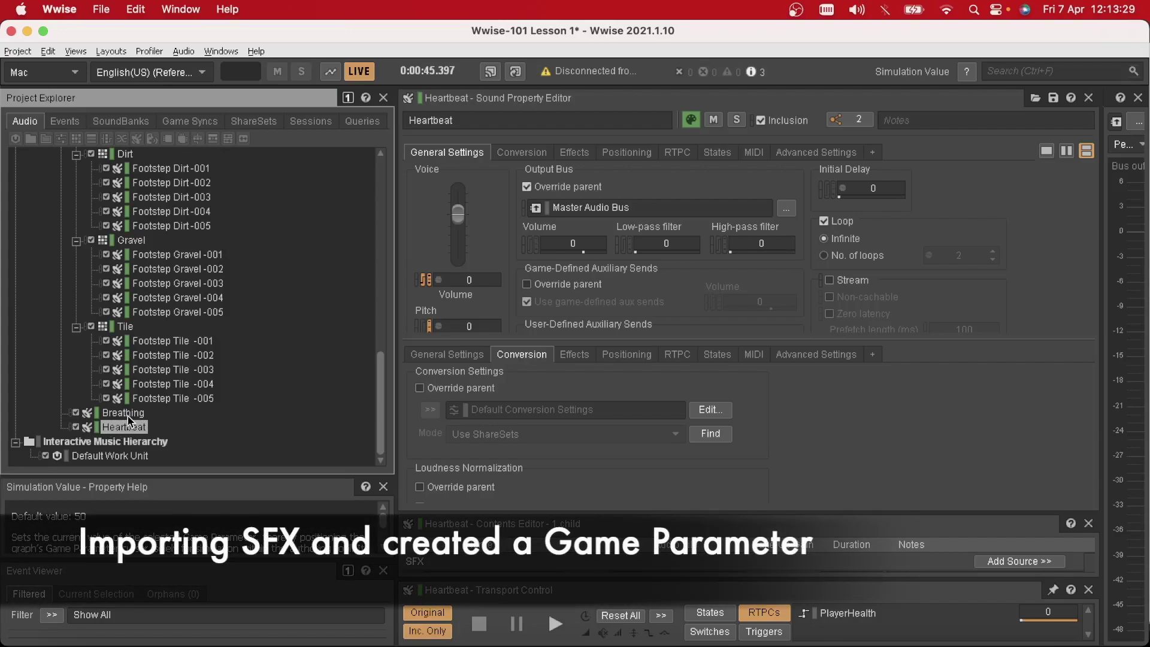
Return to Wwise, audition the Breathing sound and select the Heartbeat sound beneath it.
click(128, 415)
key(space)
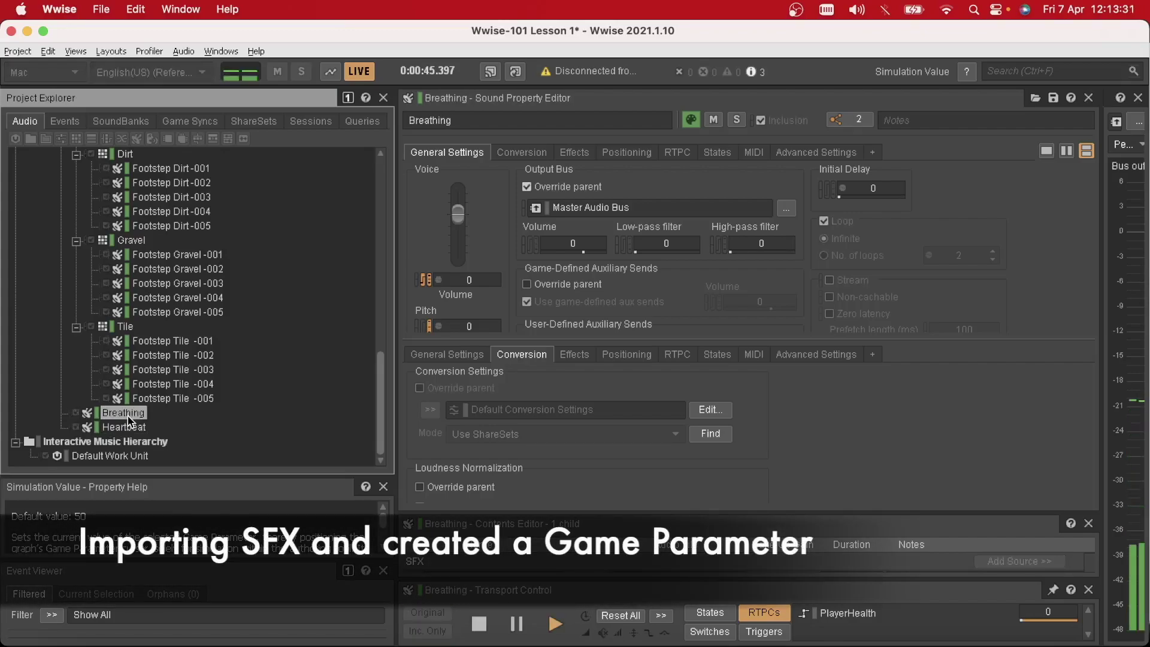
click(126, 427)
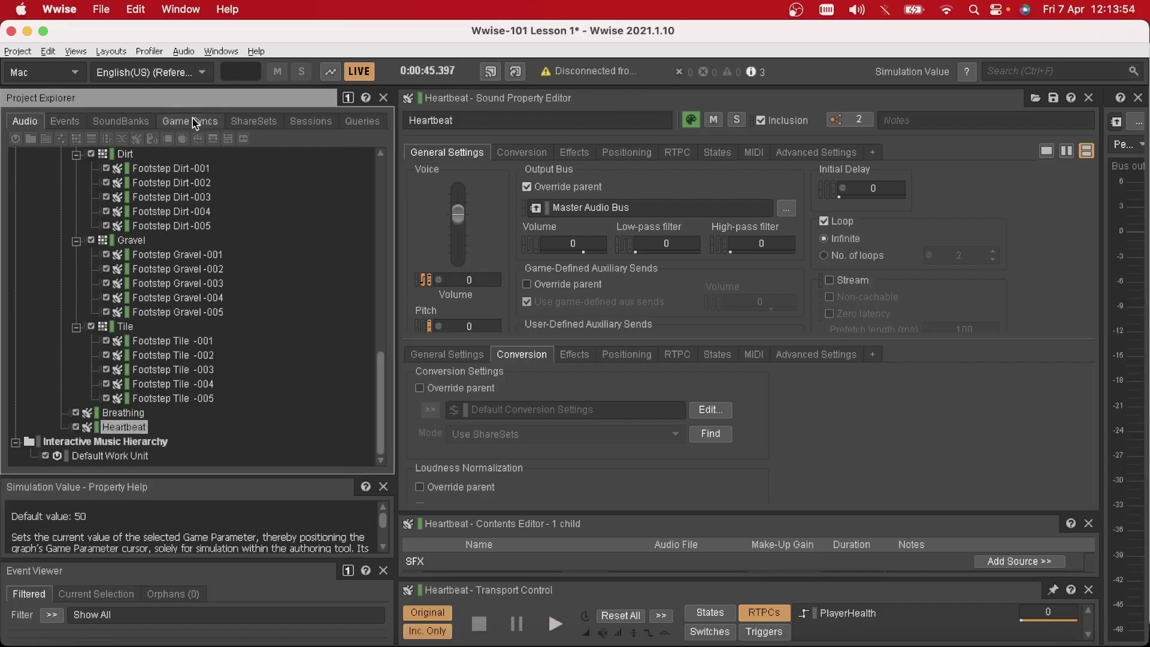
Inspect the range and default value of the PlayerHealth game parameter in the Game Syncs.
click(192, 120)
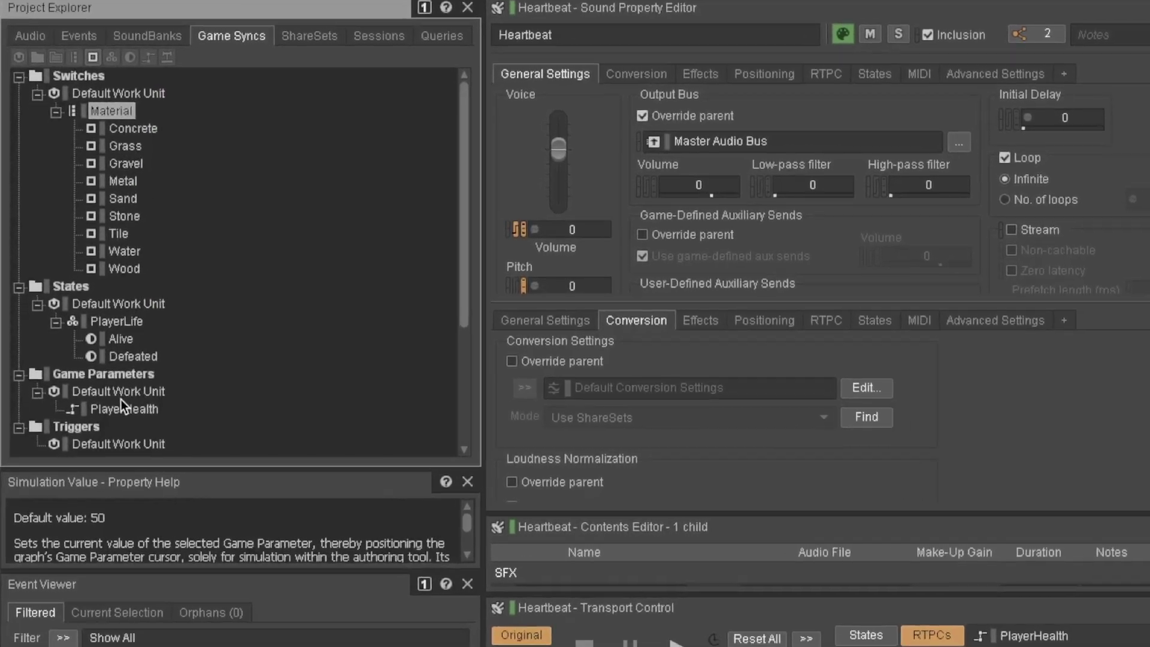
click(122, 407)
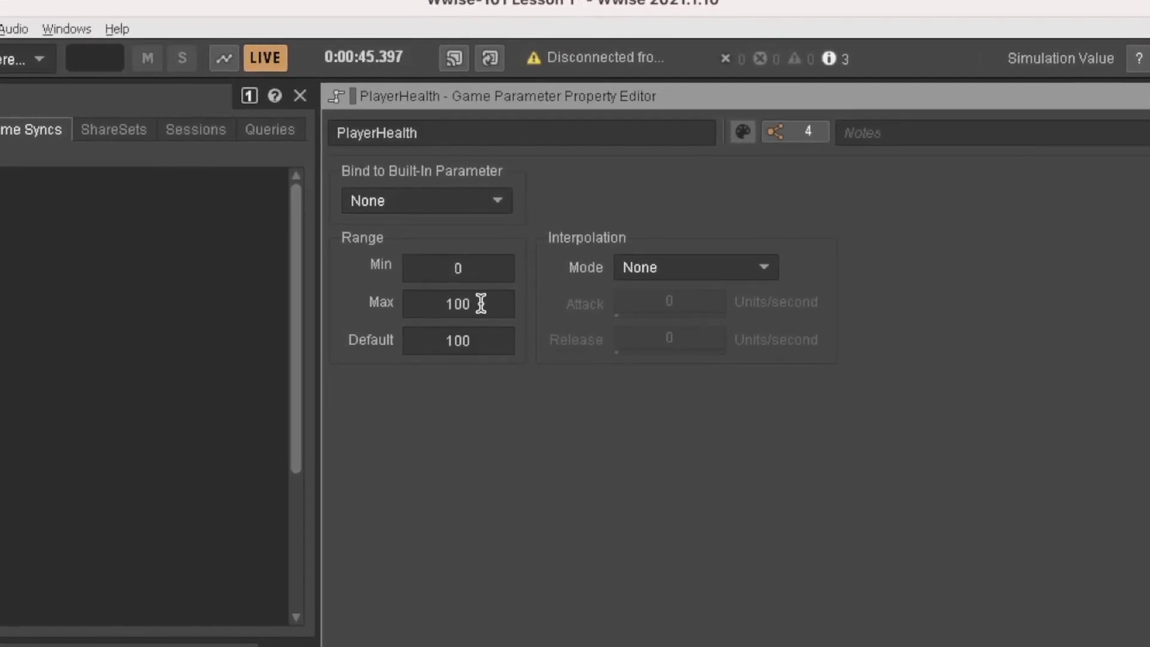
click(479, 348)
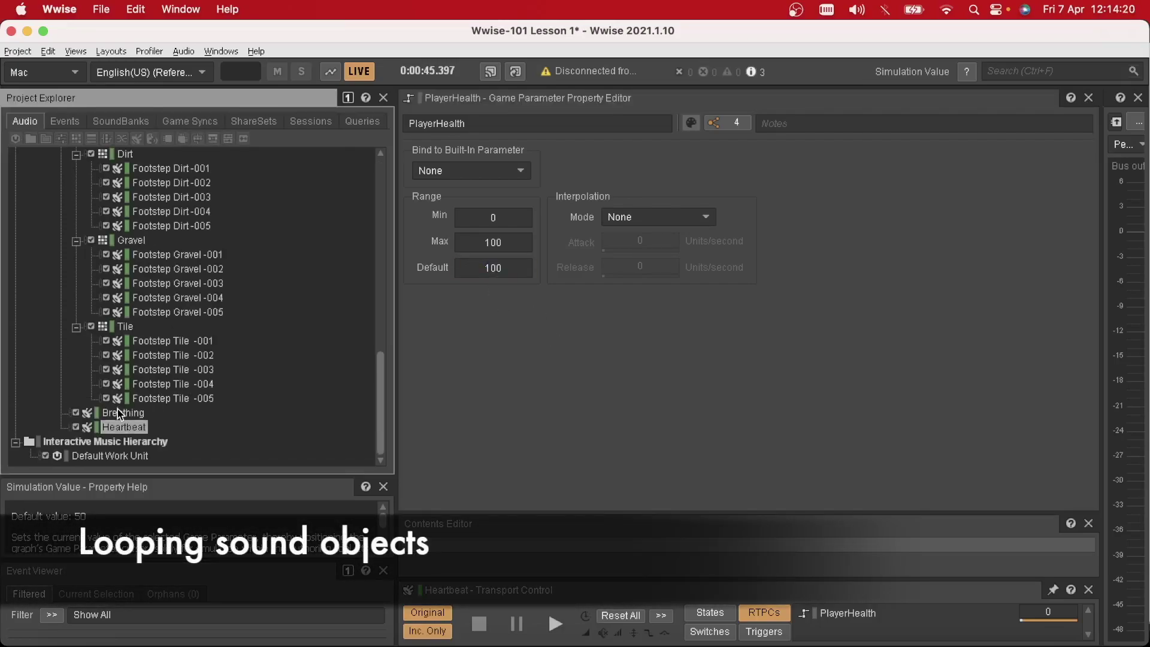
Review the loop settings of the Breathing and Heartbeat sounds and show Heartbeat's RTPC curves.
click(120, 413)
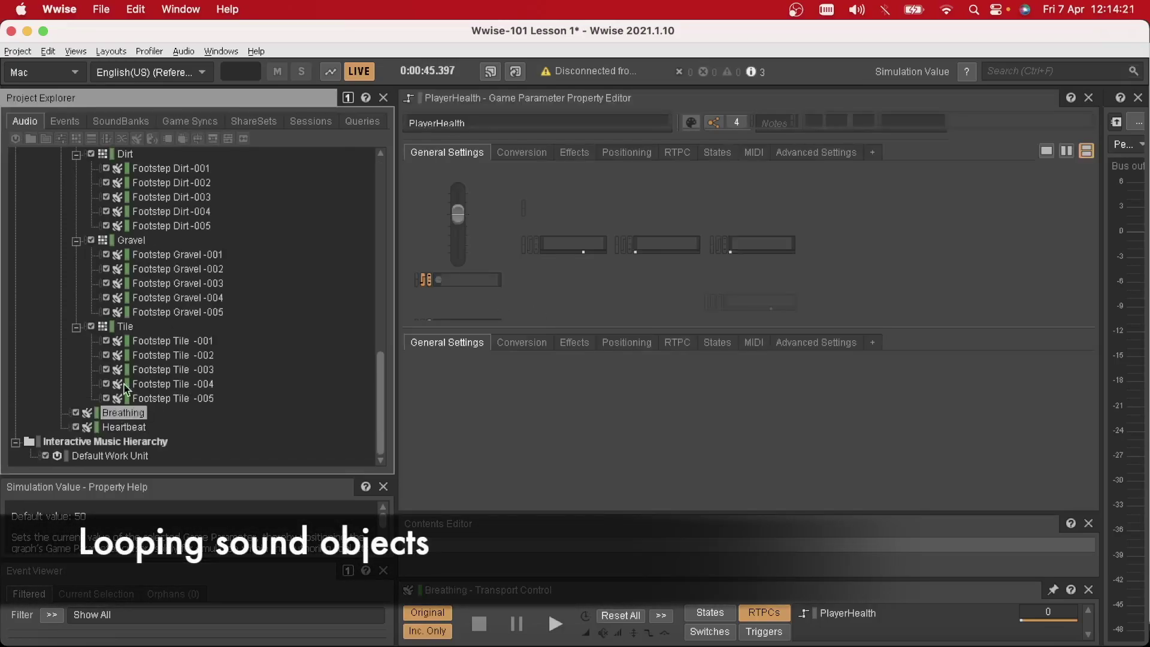
click(126, 425)
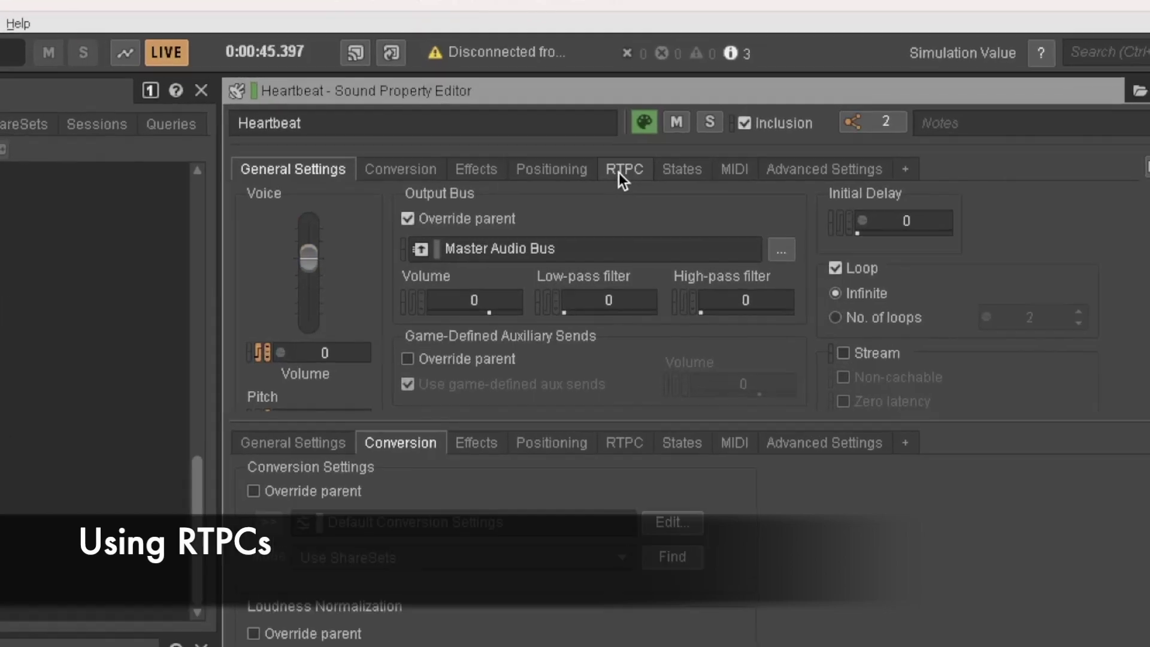
click(647, 161)
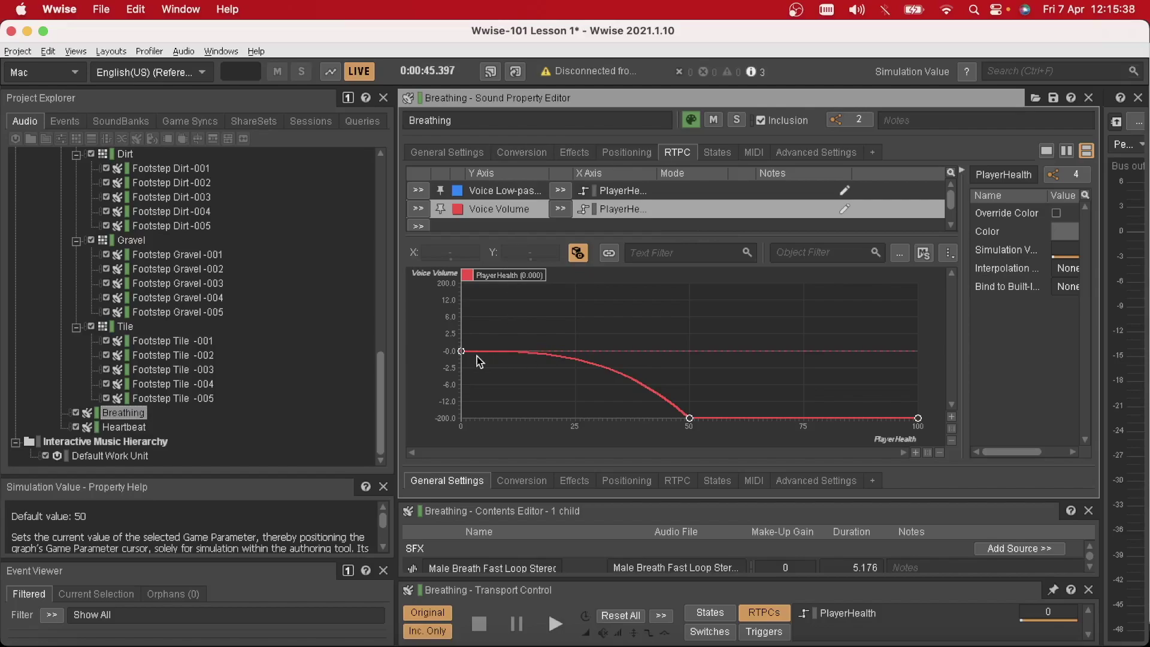
Play Breathing while moving the PlayerHealth cursor along its Voice Volume curve to hear the volume change.
drag(671, 343, 689, 378)
drag(748, 302, 657, 293)
key(space)
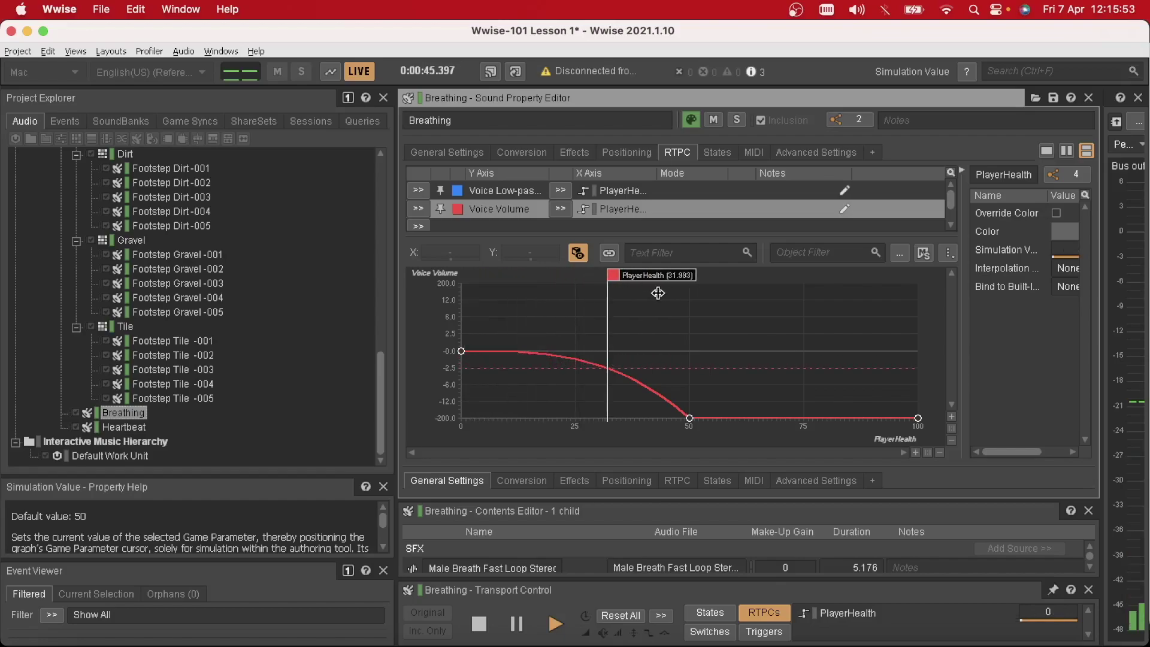
Show Breathing's Voice Low-pass Filter curve and play the sound while sweeping PlayerHealth upward from near 0.
click(517, 191)
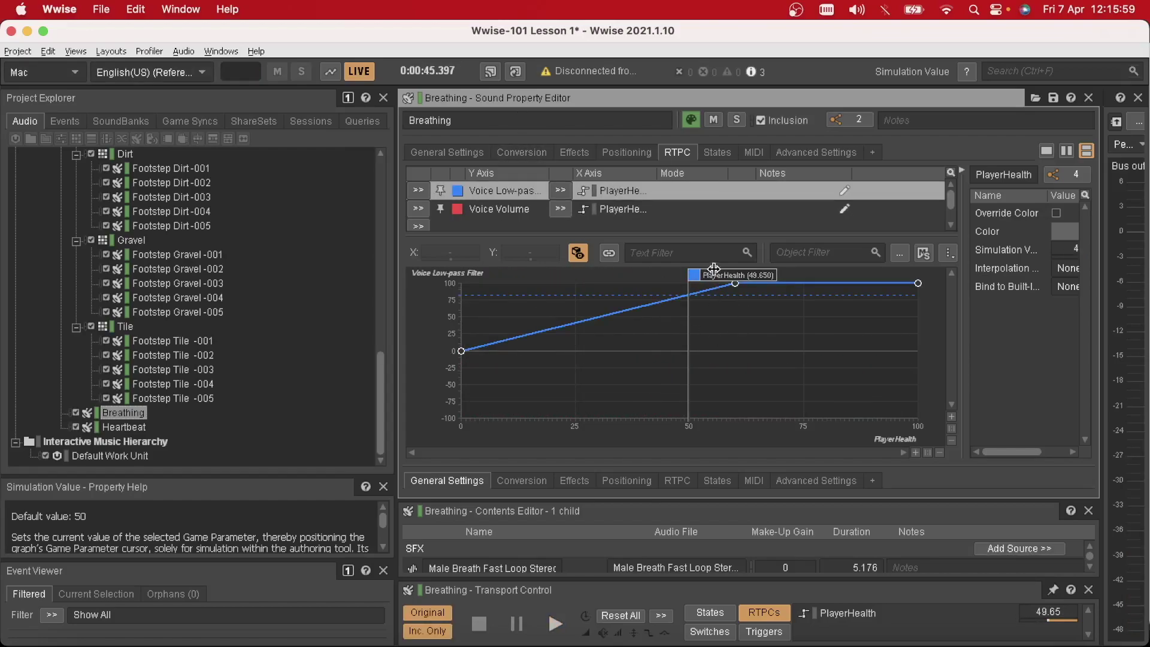
drag(713, 268, 483, 275)
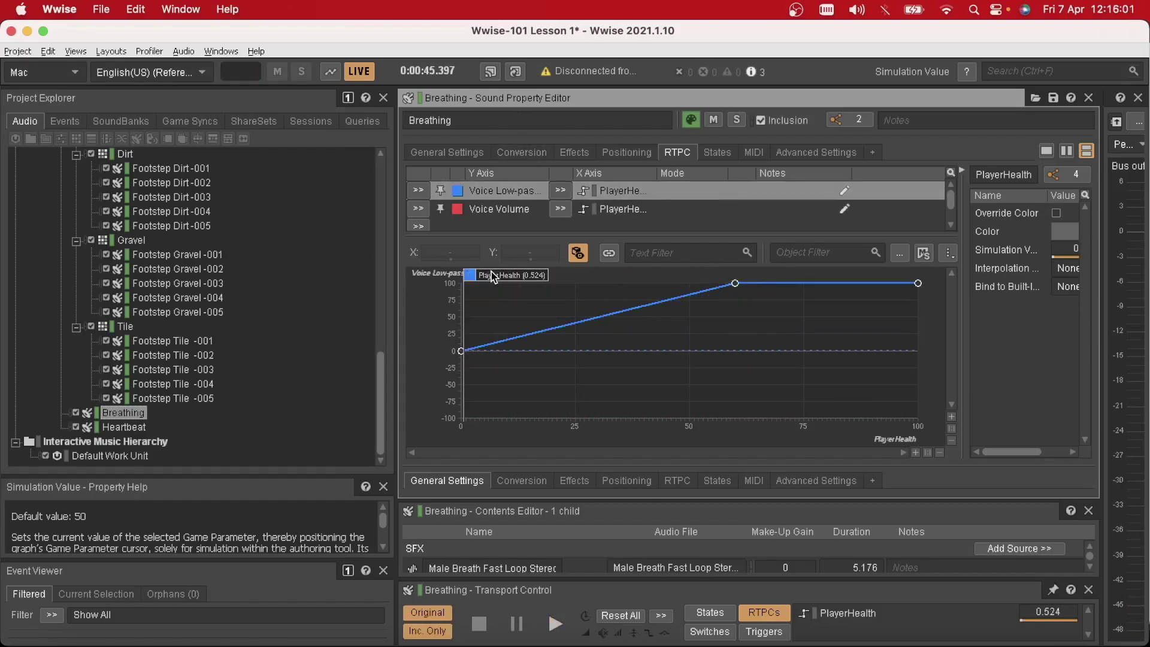
key(space)
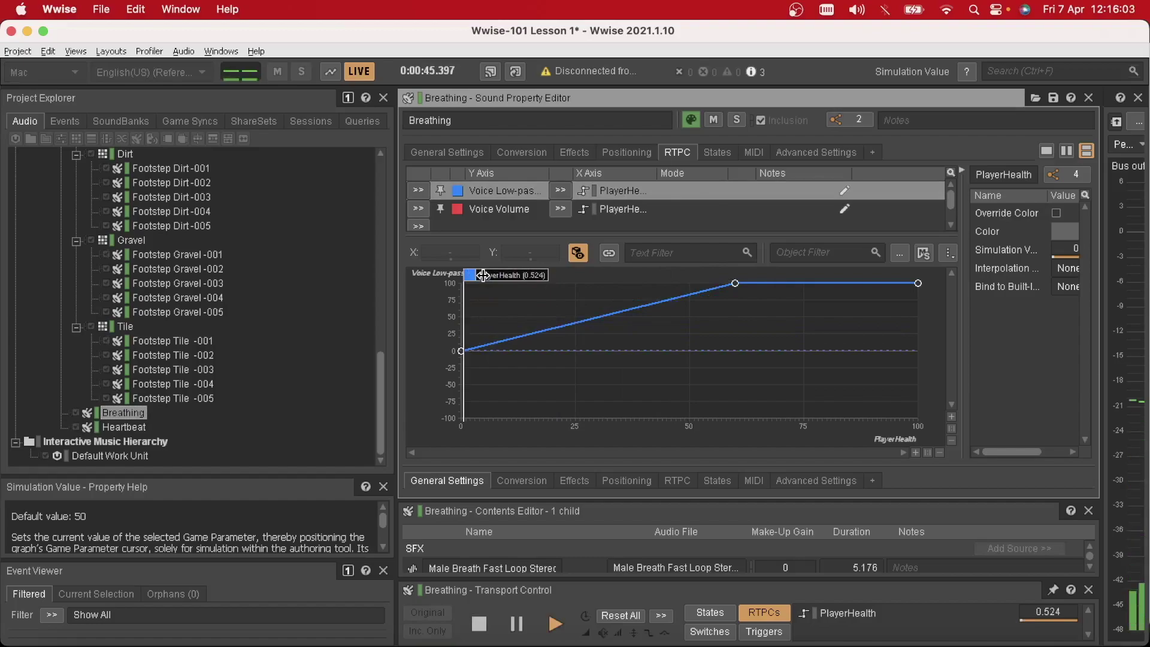
drag(483, 275, 601, 291)
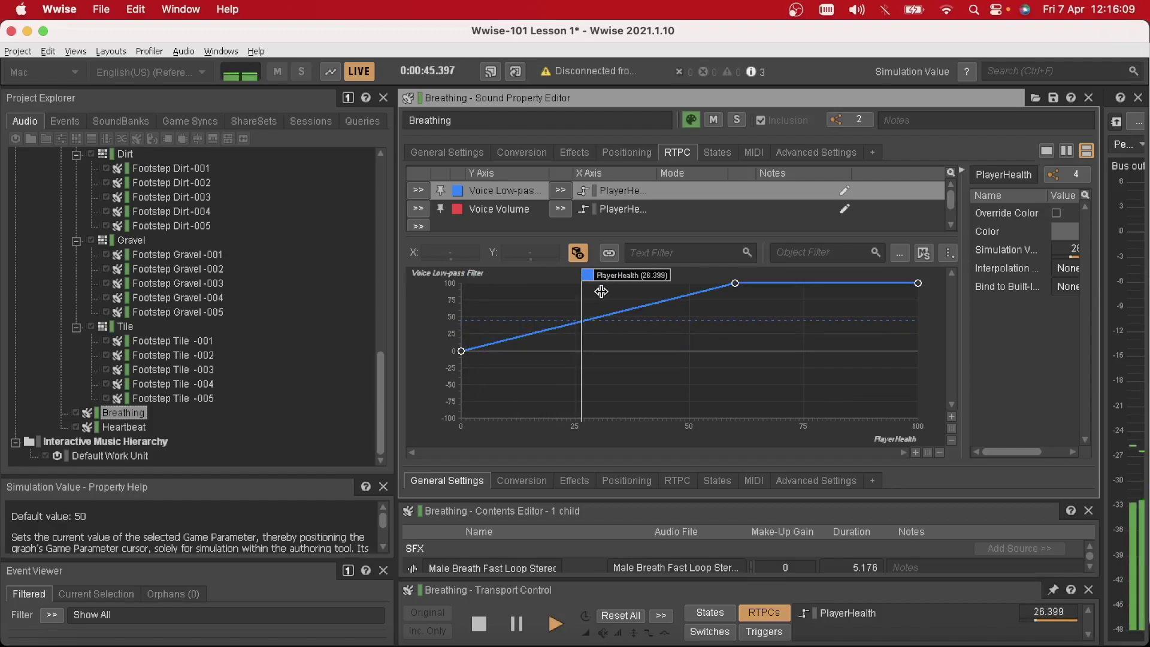
drag(601, 292, 641, 290)
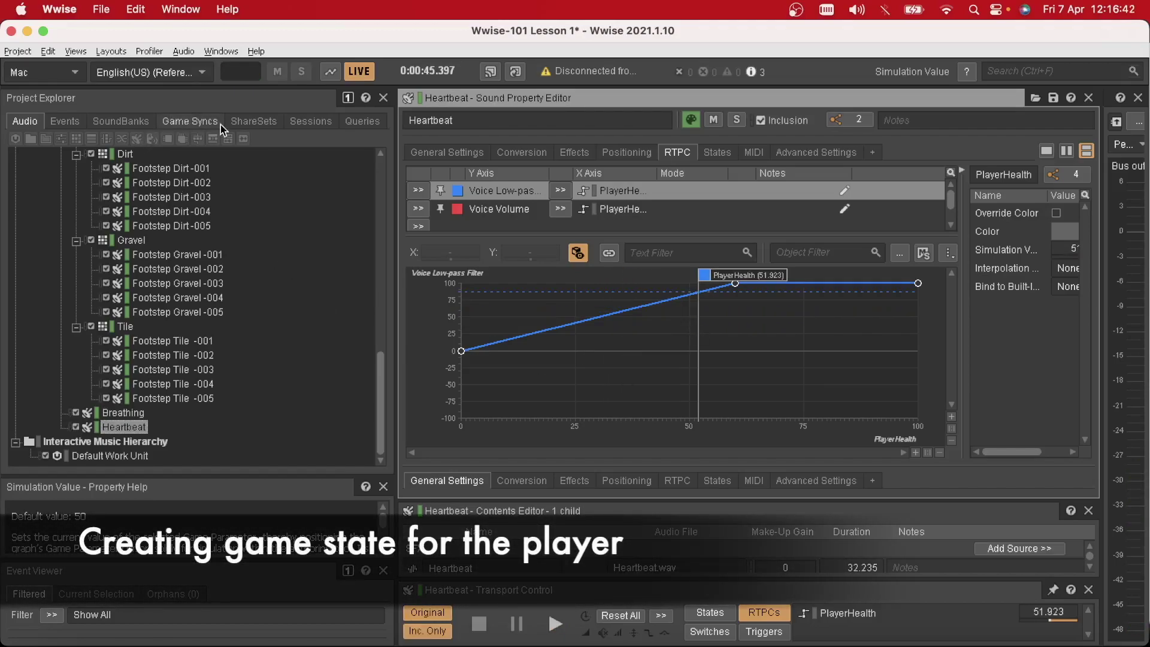
Open the PlayerLife state group and remove its custom transition from None to Alive.
click(185, 122)
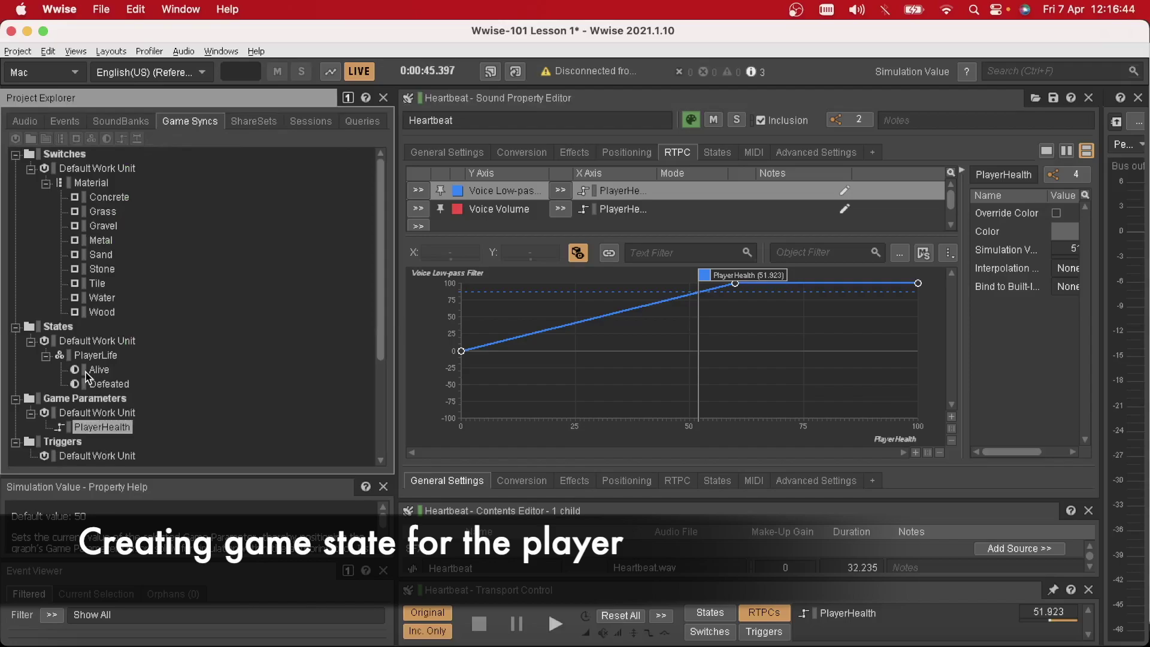
click(93, 355)
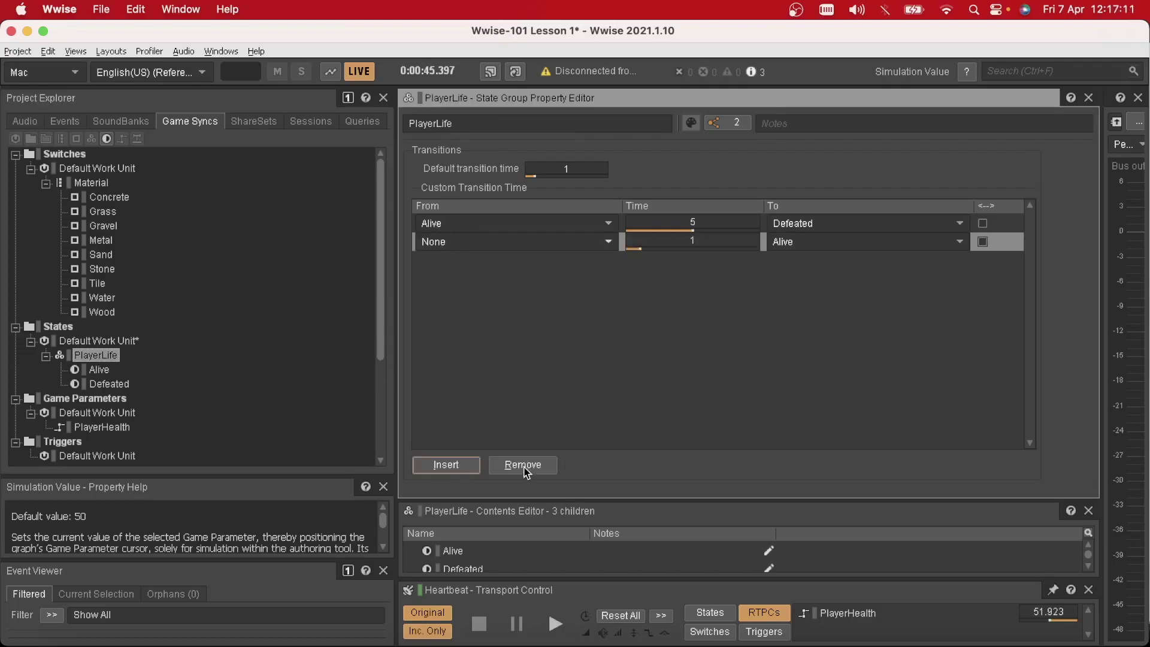
click(523, 465)
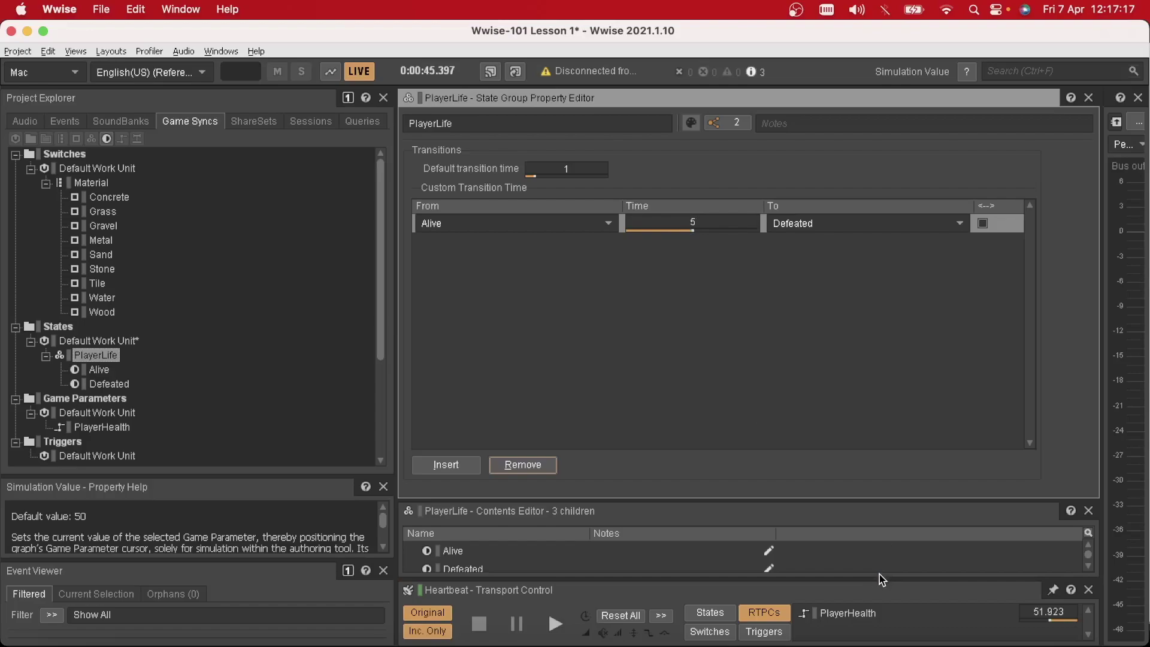
Enlarge the Transport Control and play Heartbeat with the PlayerHealth RTPC lowered to about 17.
drag(881, 579, 881, 499)
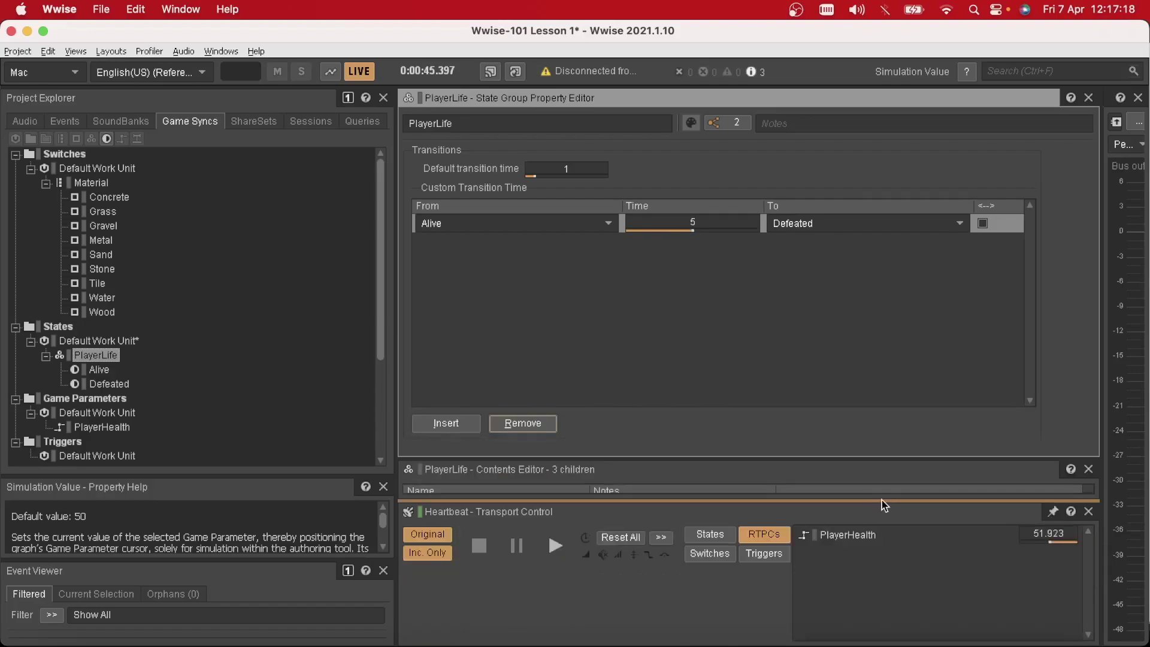
click(1042, 539)
drag(1012, 552, 997, 552)
key(space)
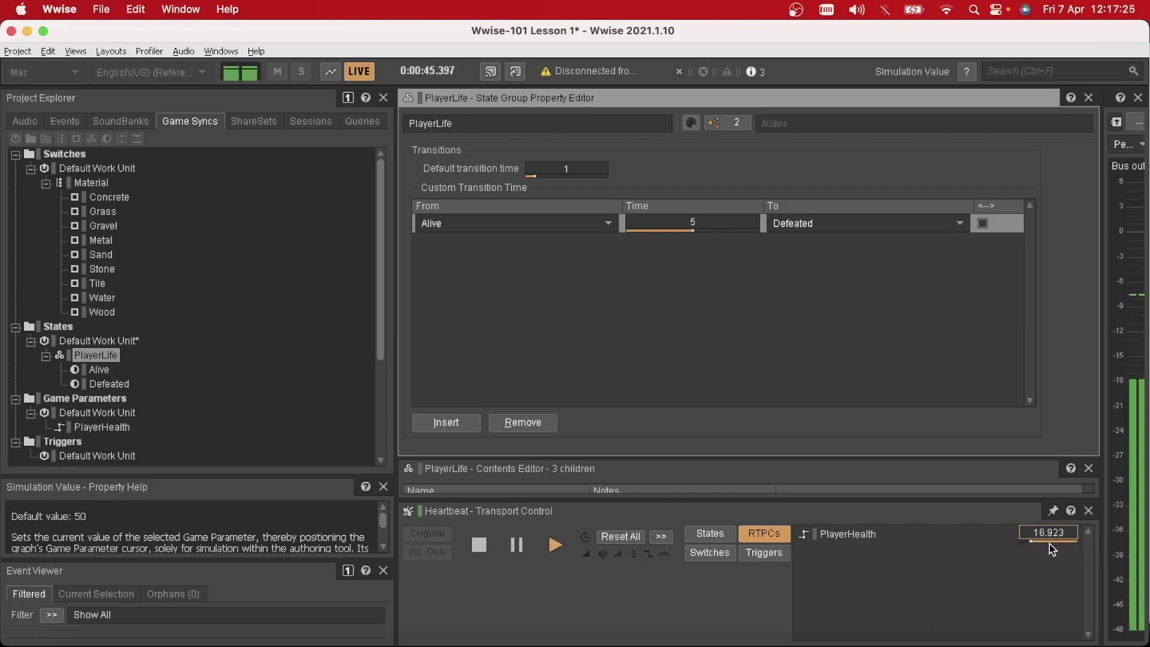
Set the PlayerLife state to Alive and then to Defeated while Heartbeat plays to hear the transition.
click(710, 533)
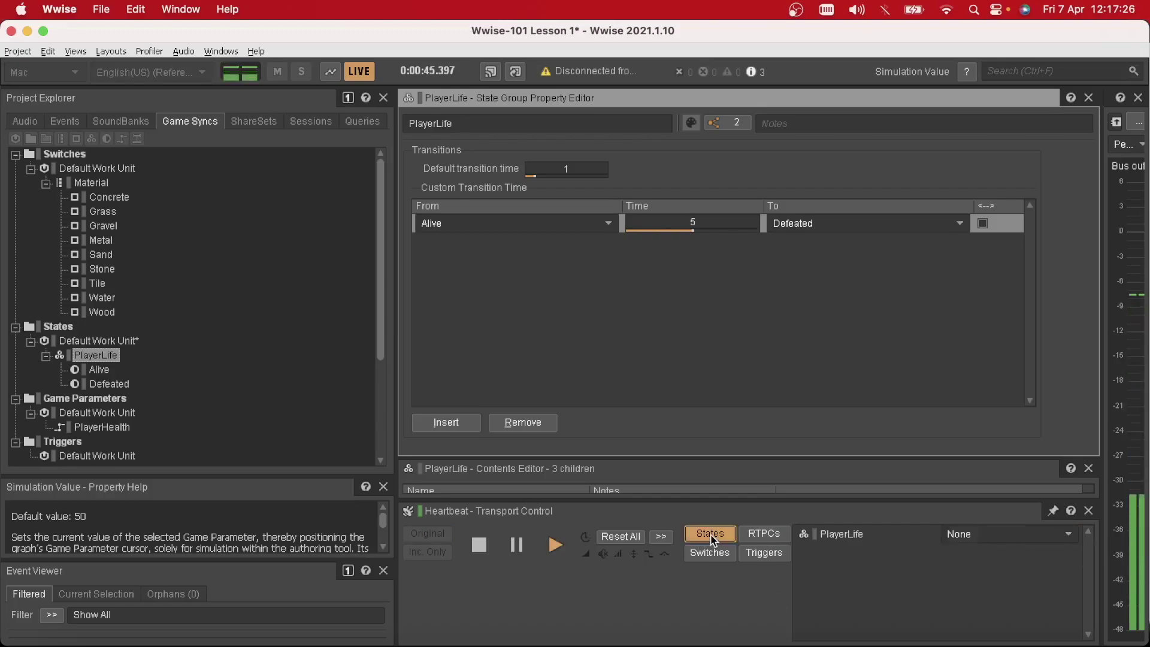
click(1002, 539)
click(999, 562)
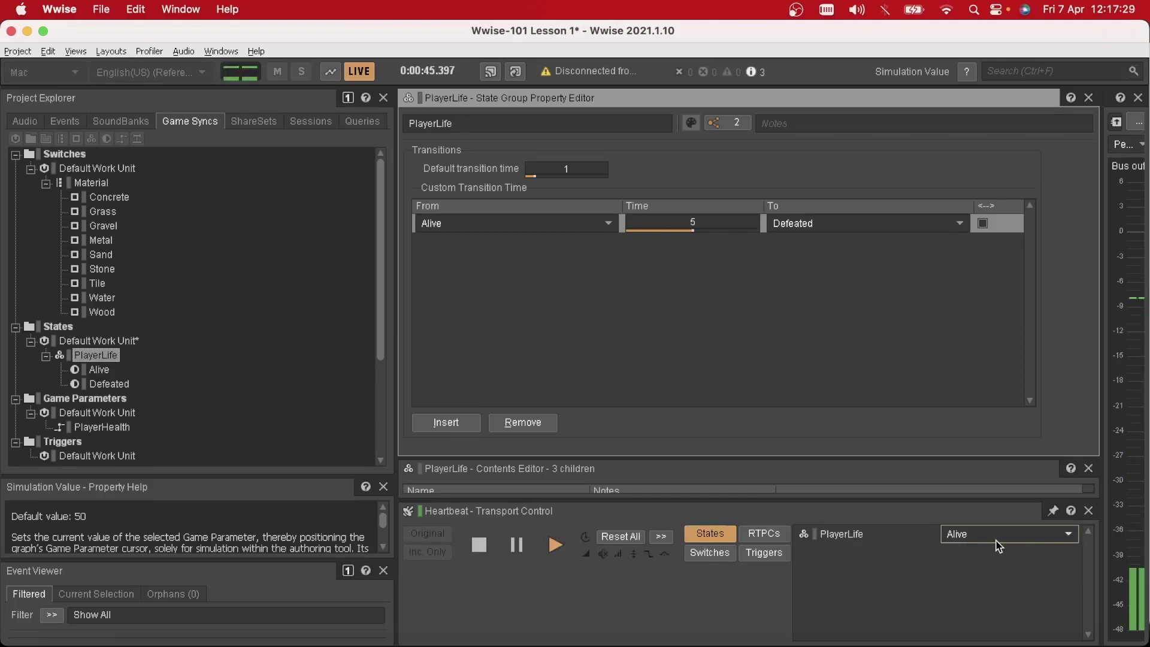
click(997, 545)
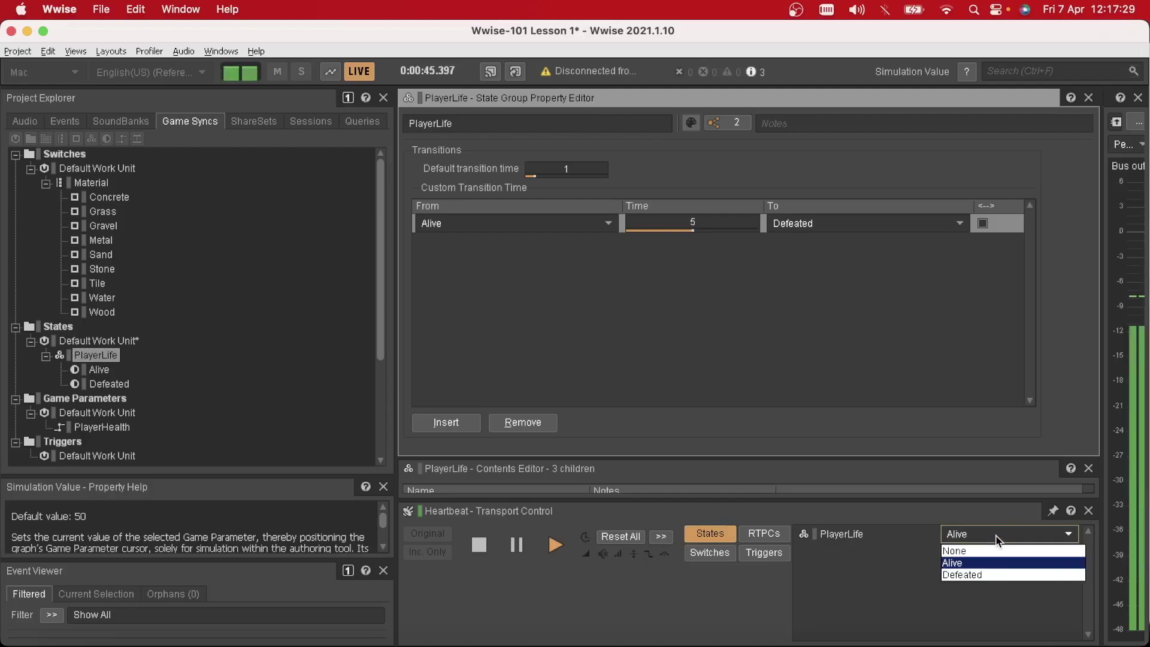
click(982, 577)
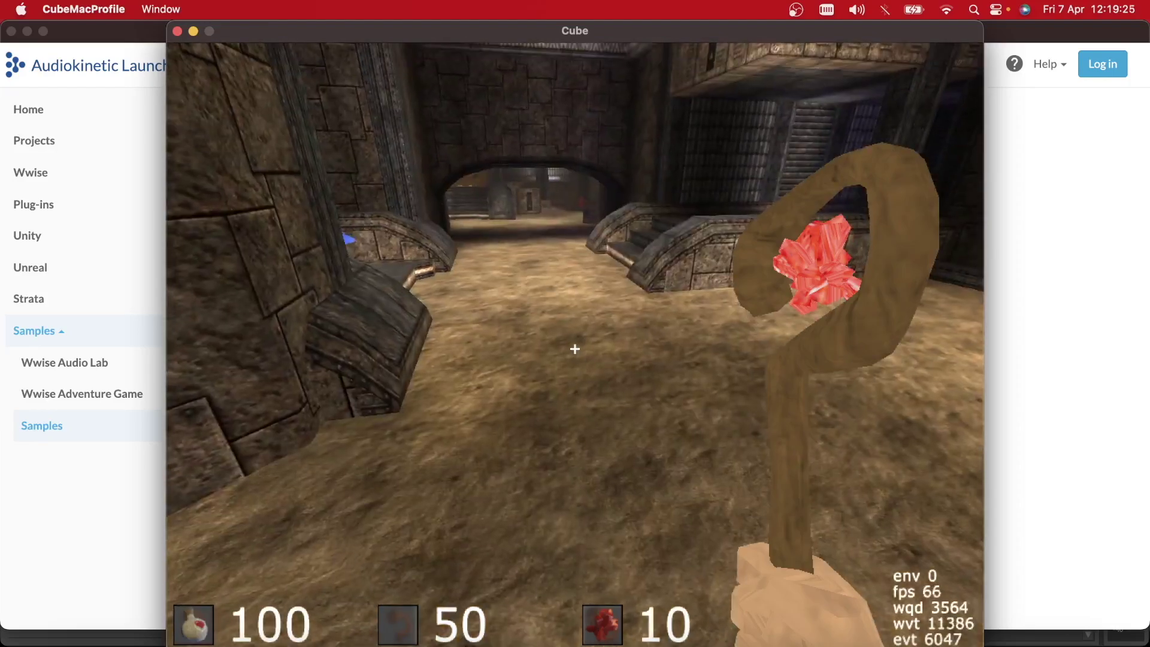
Switch to Cube and fire the red gem staff repeatedly at the ground to lower the player's health.
click(575, 348)
click(576, 349)
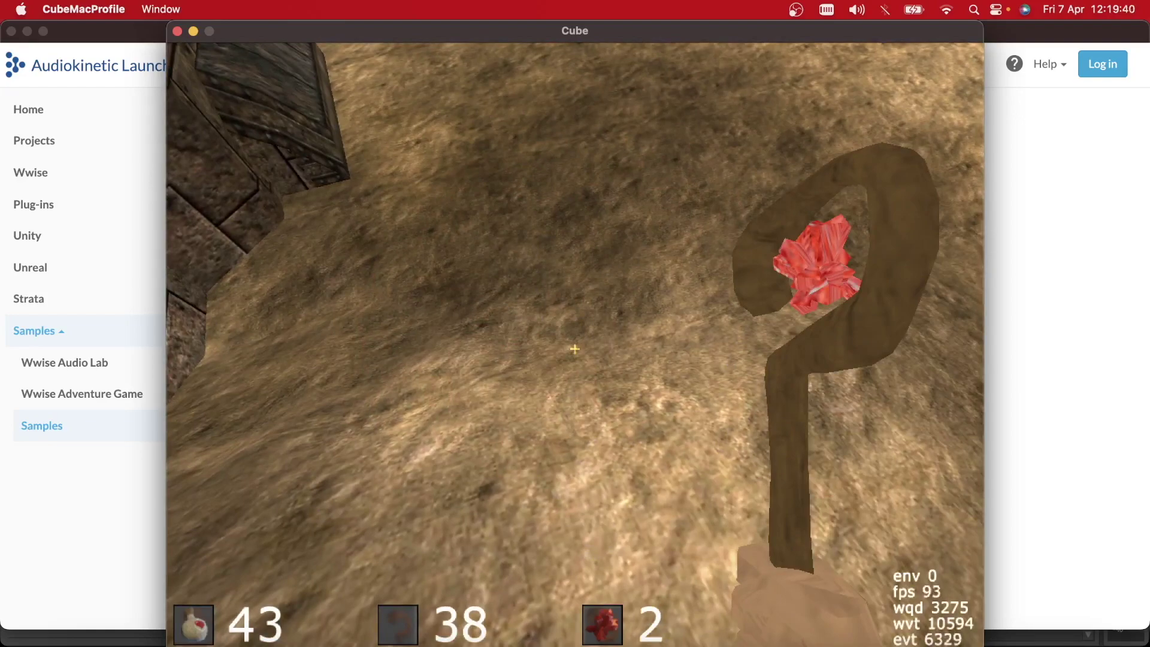
click(575, 348)
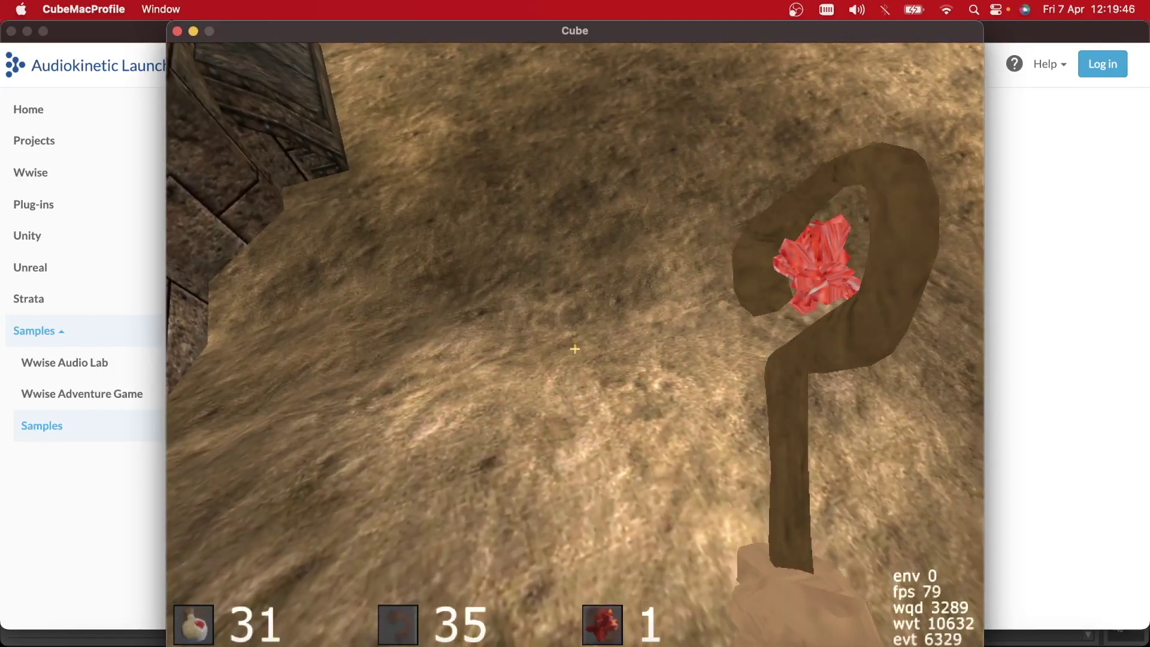
click(575, 348)
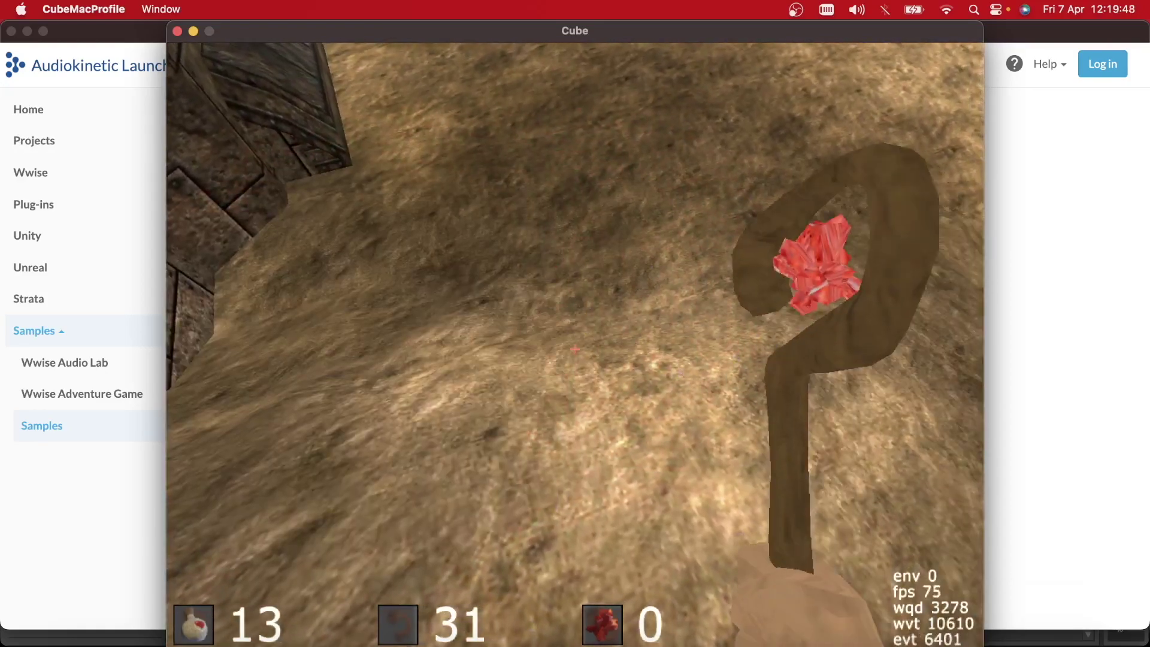
Pick up more red gem ammo and fire at the ground until the player faints, testing the Defeated state.
key(w)
key(space)
key(w)
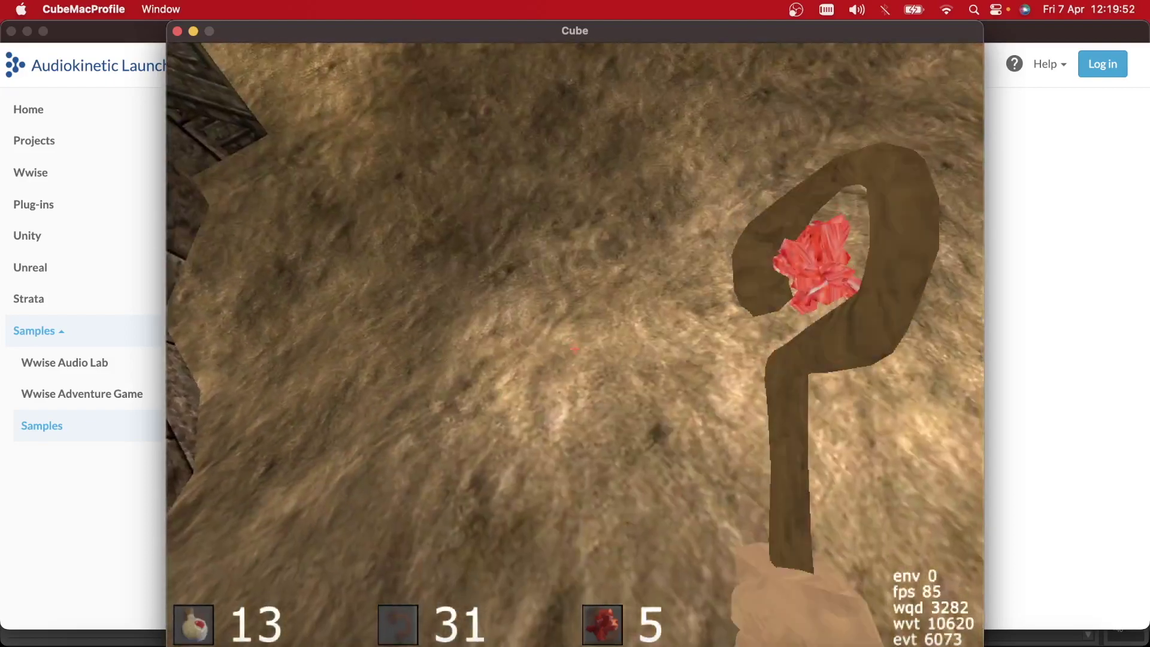
click(575, 348)
click(575, 348)
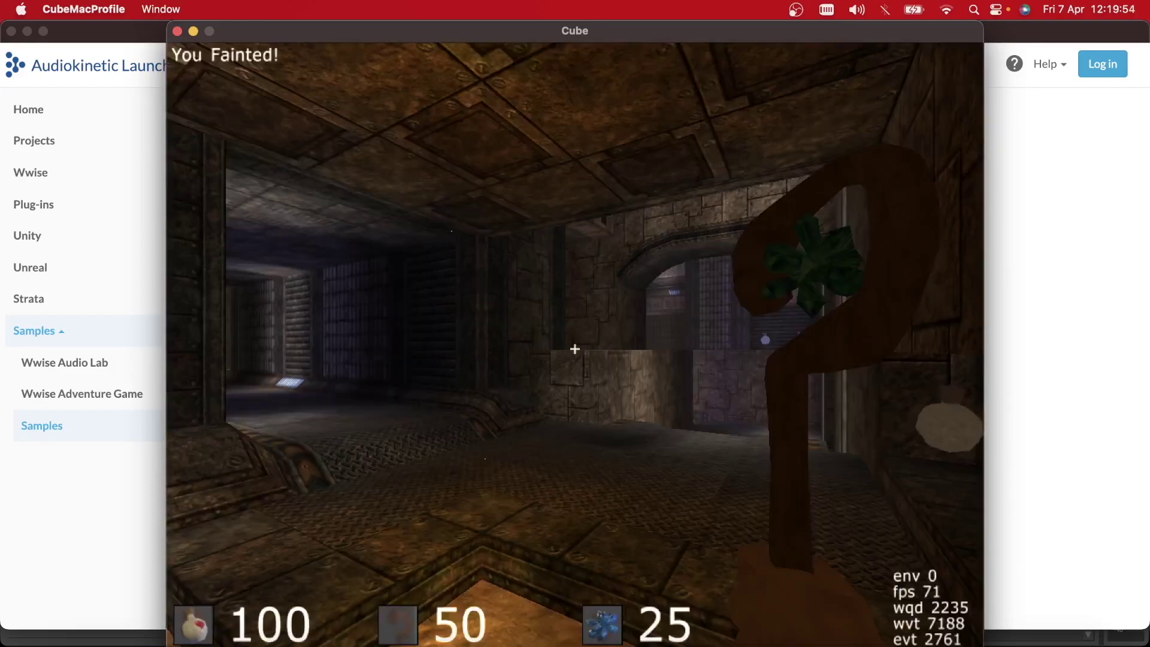
key(Escape)
key(Up)
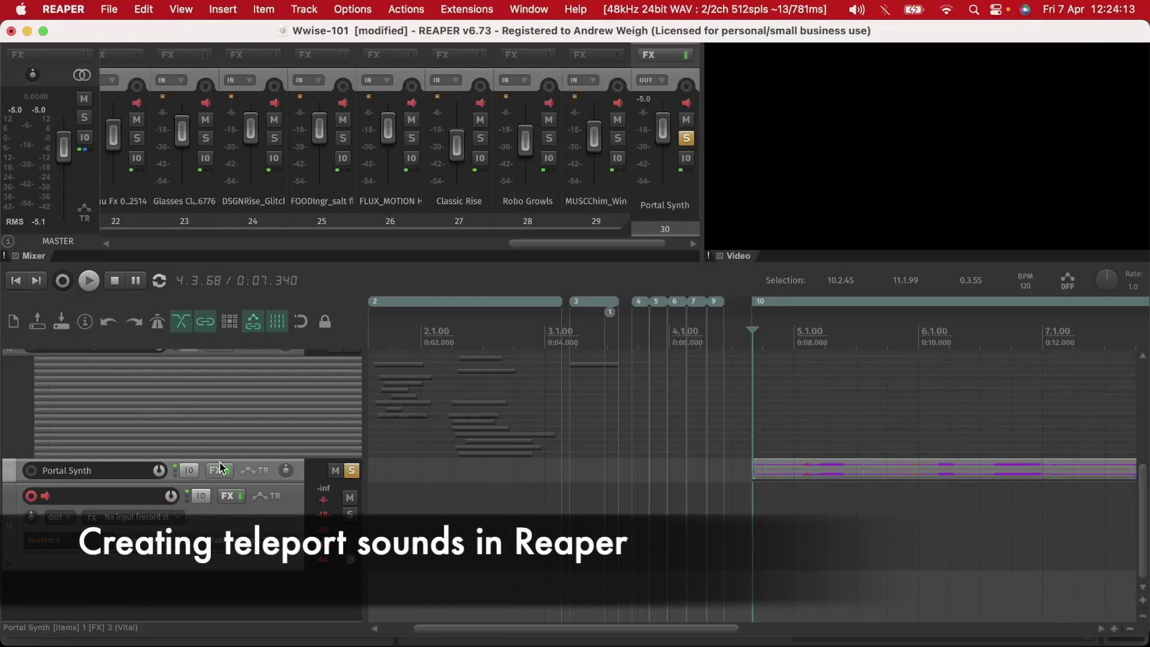
Switch to REAPER, open the Portal Synth track's FX chain and show the effects used in Vital.
click(219, 470)
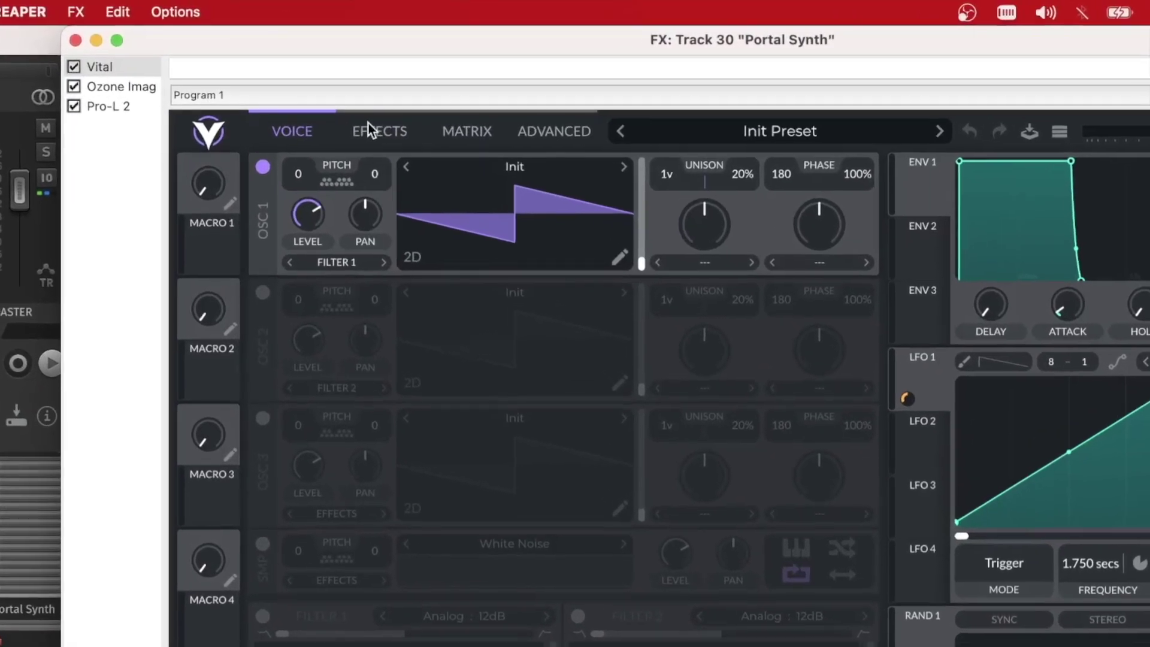
click(369, 127)
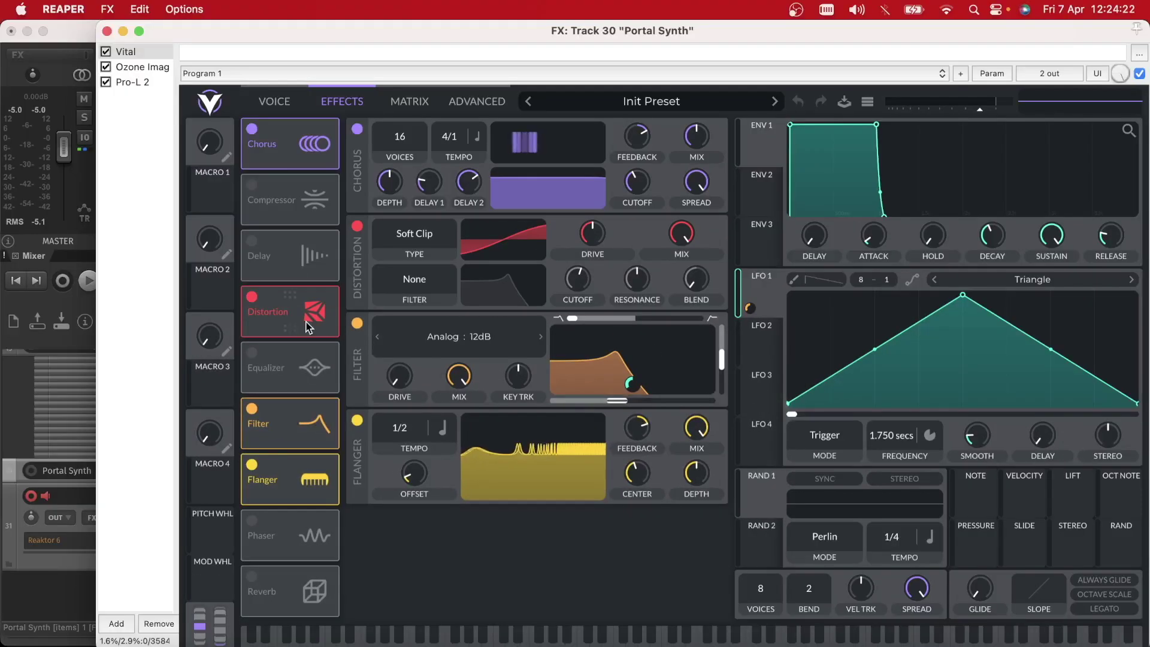
Close the Portal Synth effects window and play back the soloed Portal Synth track briefly.
click(107, 31)
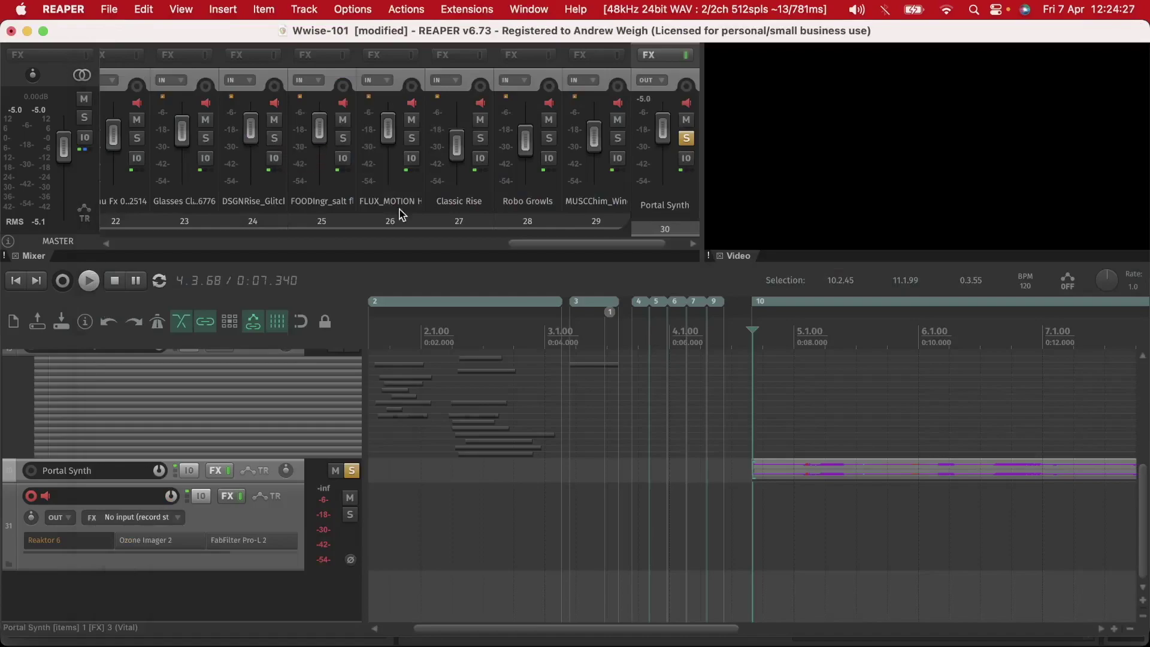
key(space)
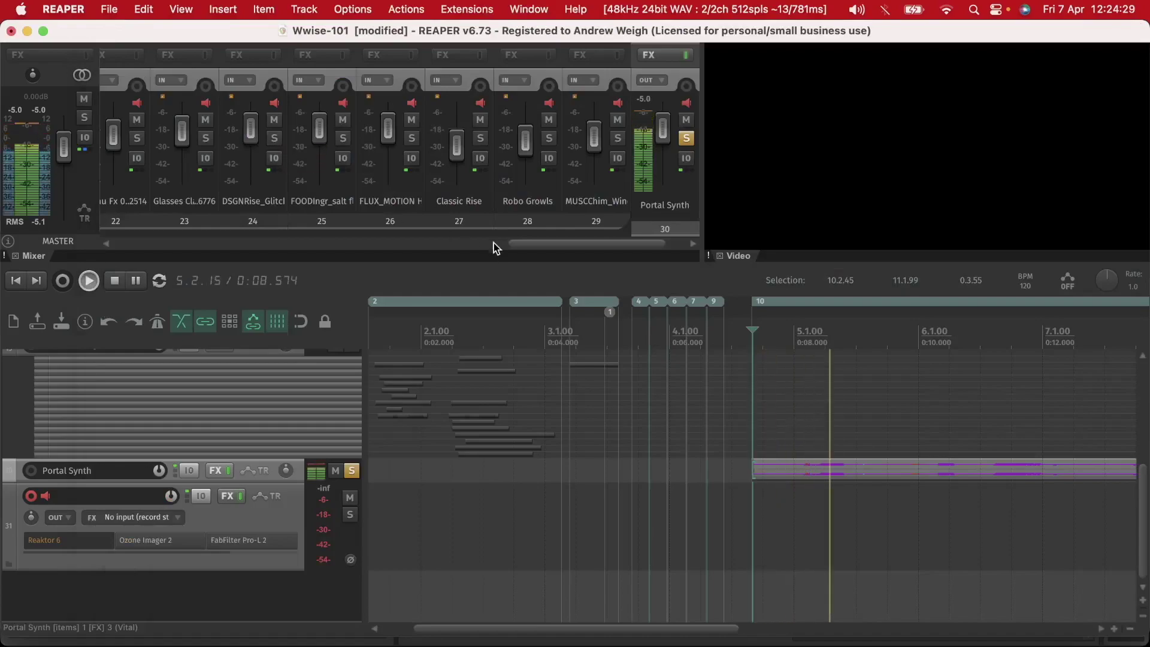
key(space)
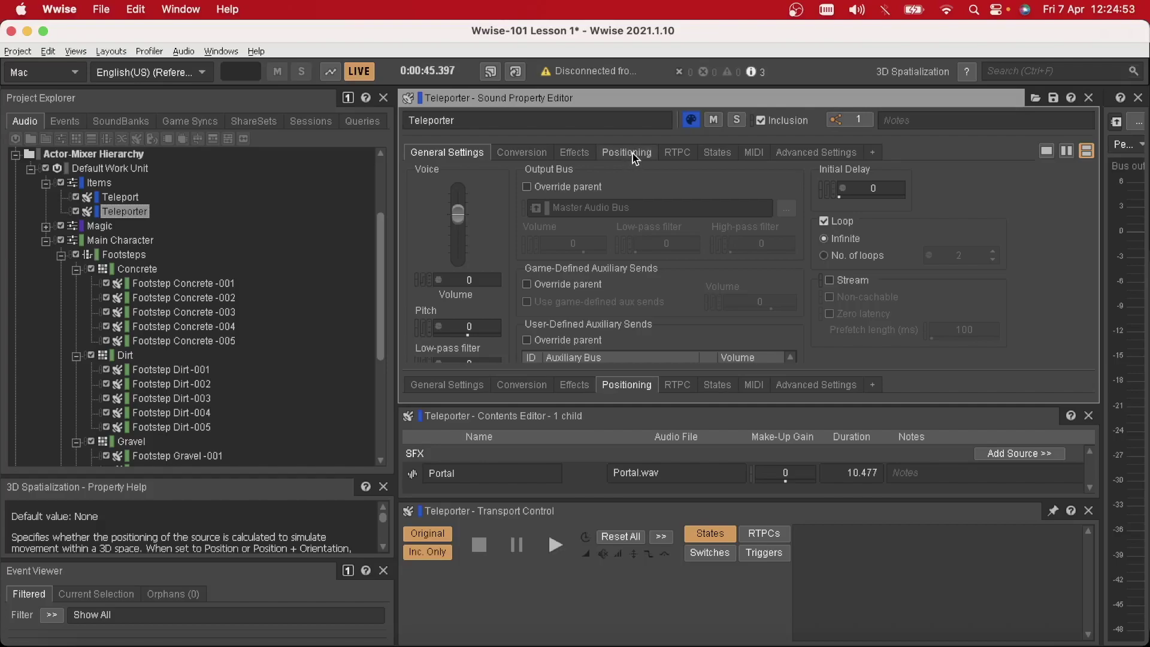
Switch to Wwise, show the Teleporter sound's positioning settings and open its Object_Attenuation ShareSet for editing.
click(628, 152)
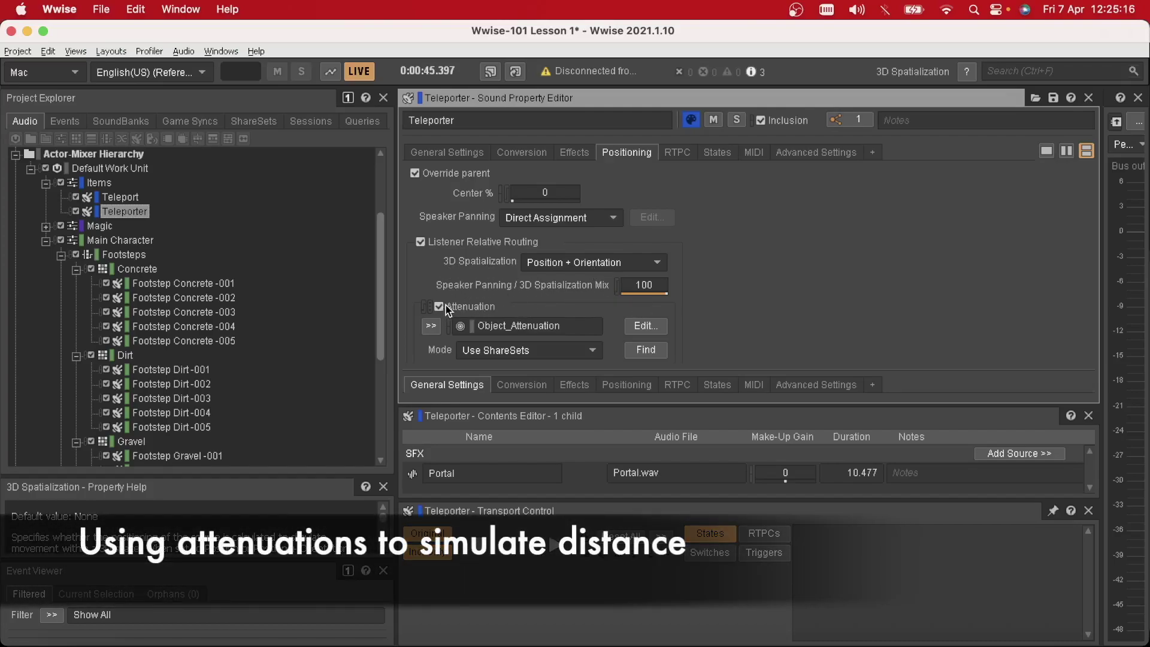
click(429, 327)
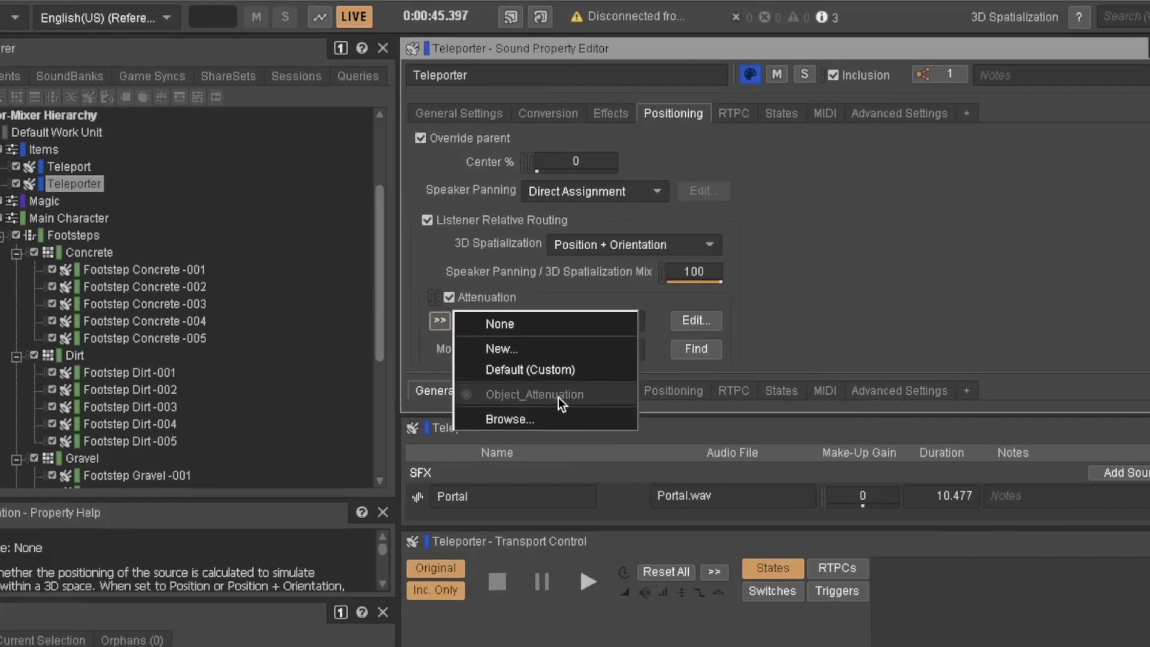
click(777, 315)
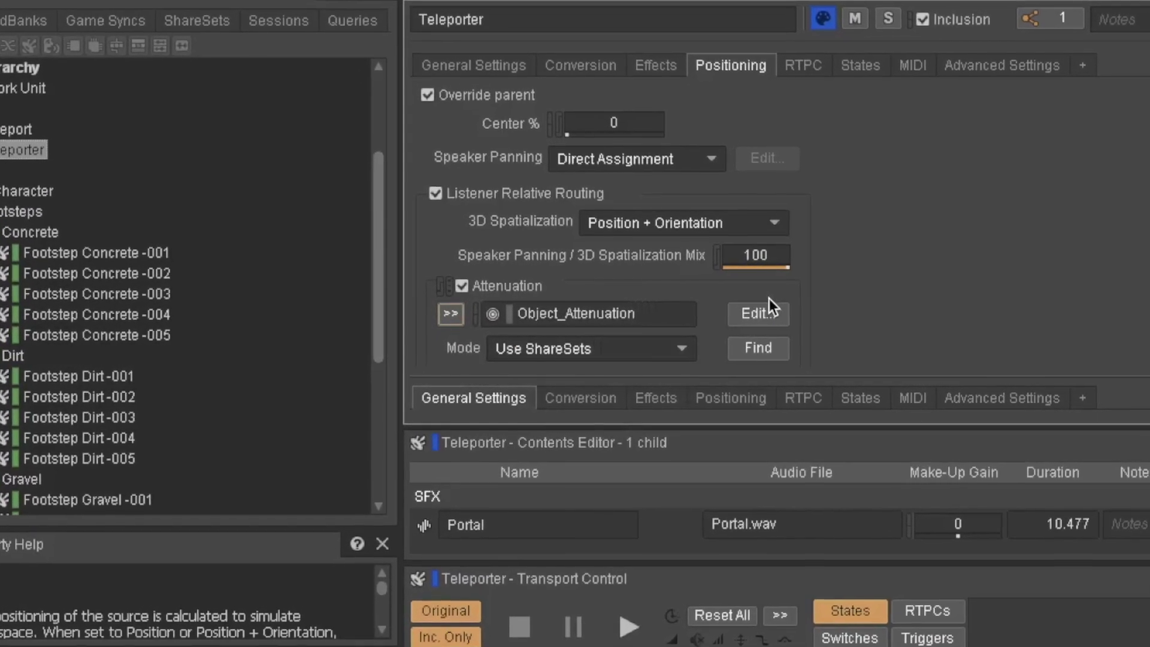
click(655, 326)
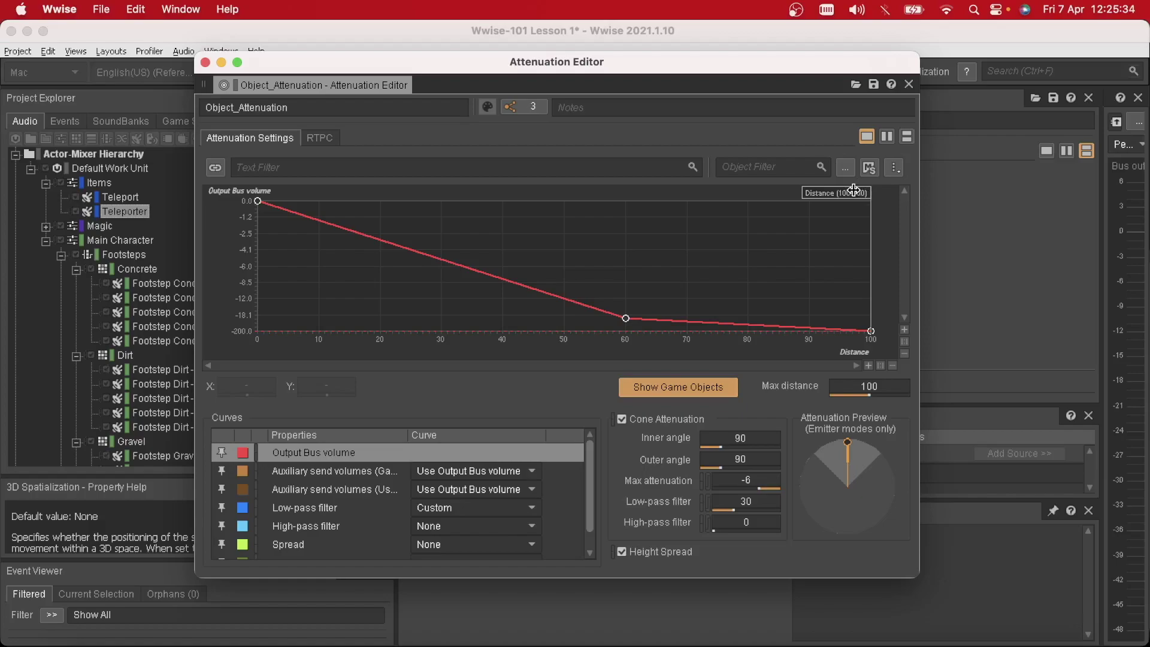
Examine how the Object_Attenuation curves behave over distance, including the low-pass filter, and inspect the cone attenuation preview.
drag(807, 196, 302, 190)
click(351, 507)
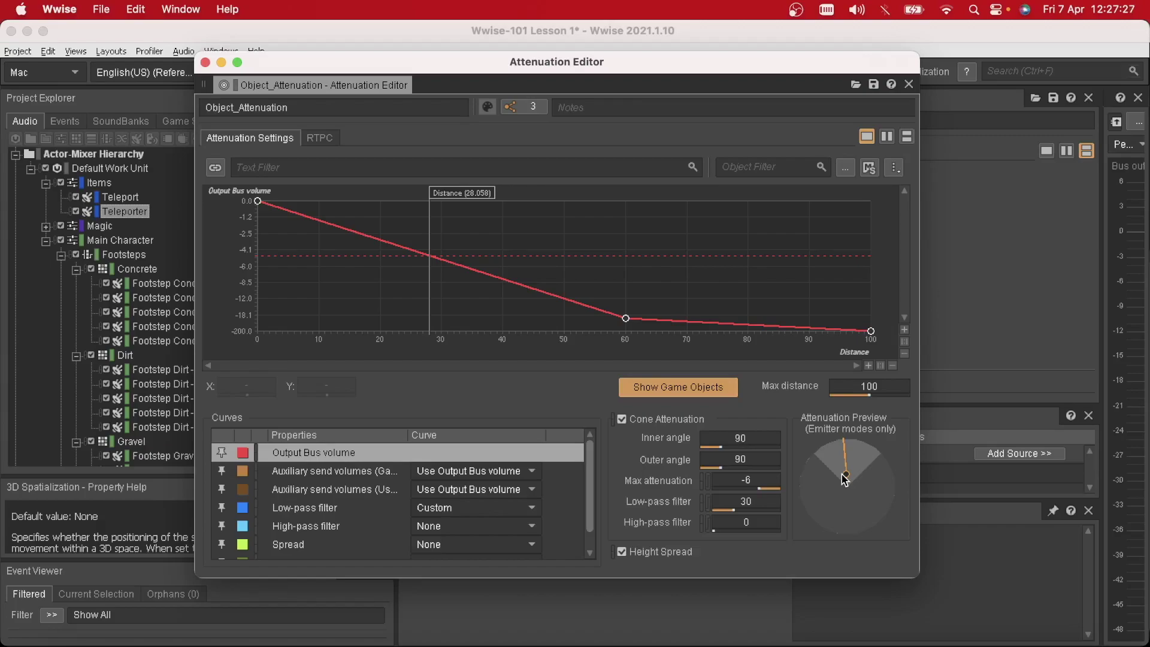
mouse_move(845, 475)
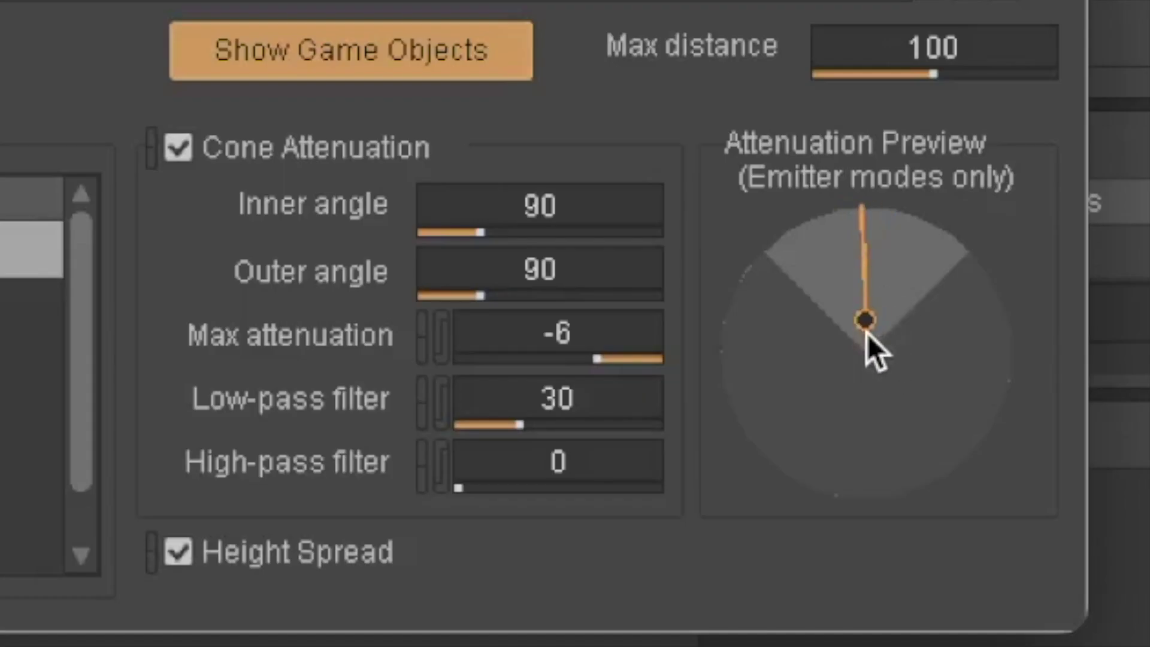
mouse_move(866, 318)
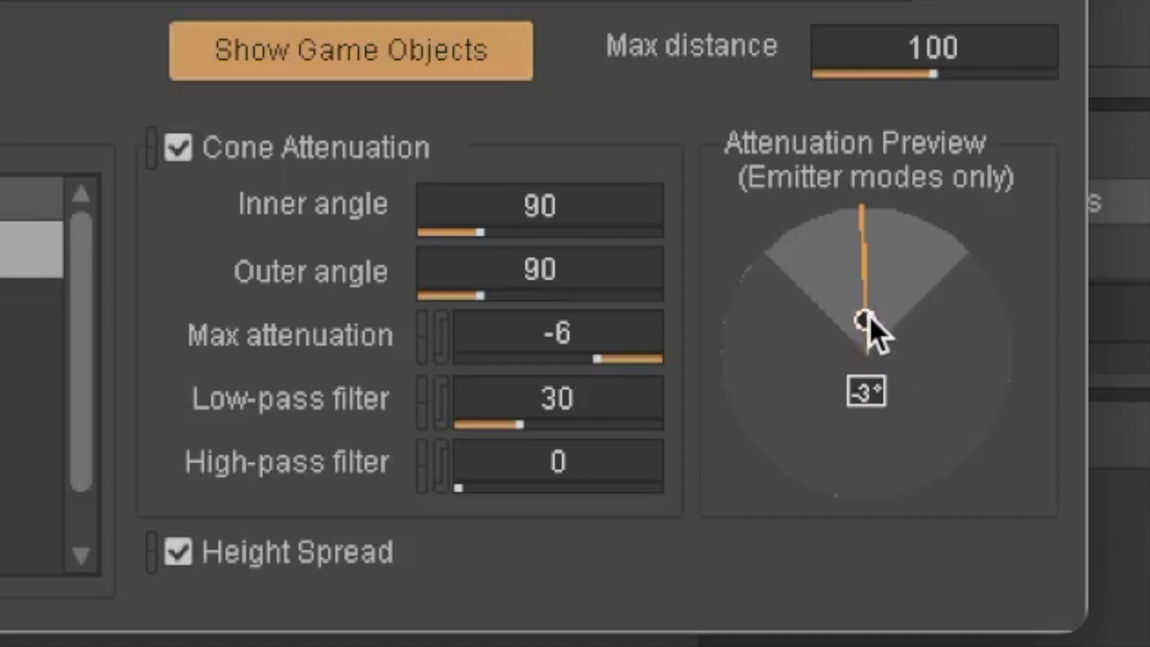
mouse_move(870, 323)
mouse_down()
mouse_move(835, 347)
mouse_move(864, 326)
mouse_up()
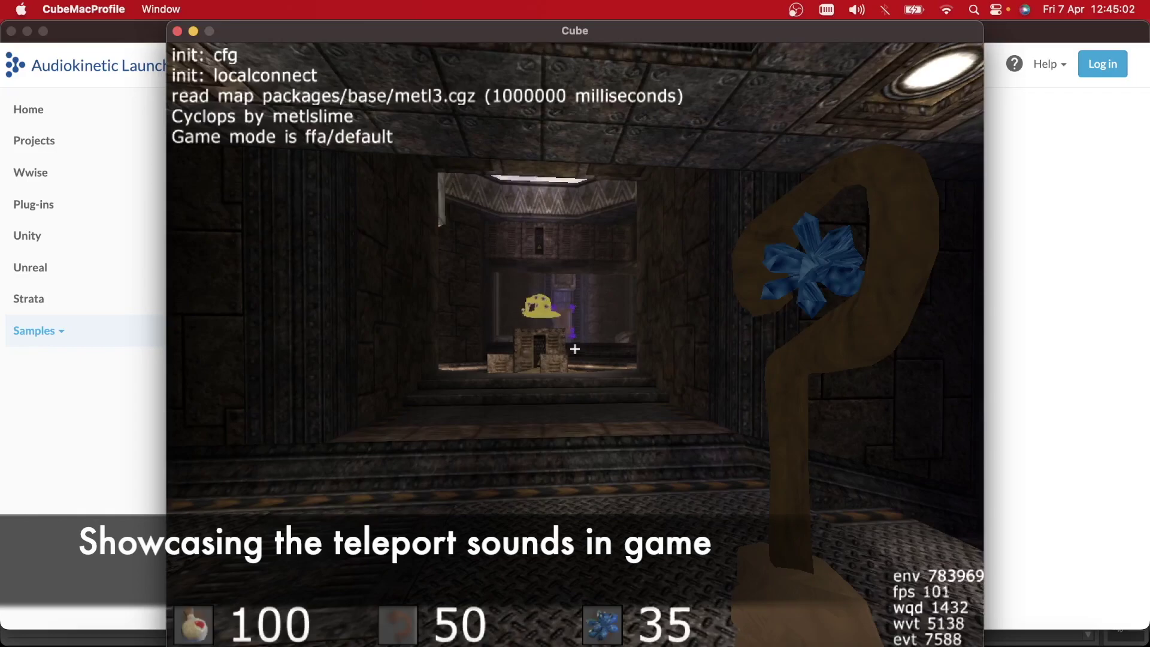
In Cube, walk up to the glowing portal and go through it to hear the teleport sounds.
key(w)
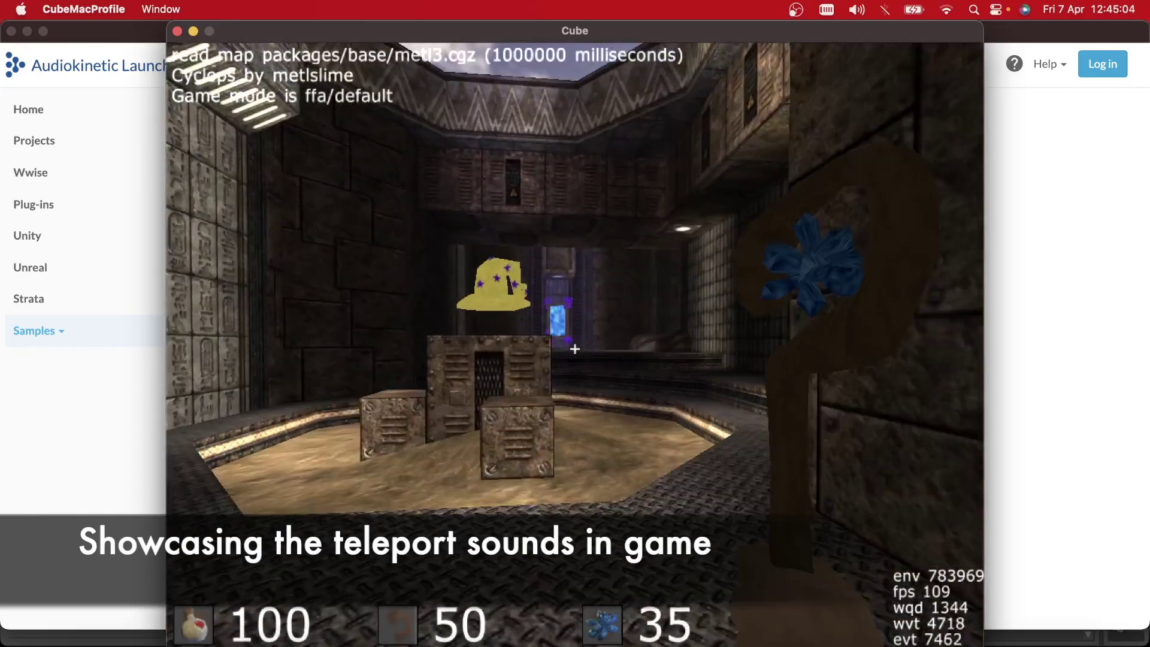
key(w)
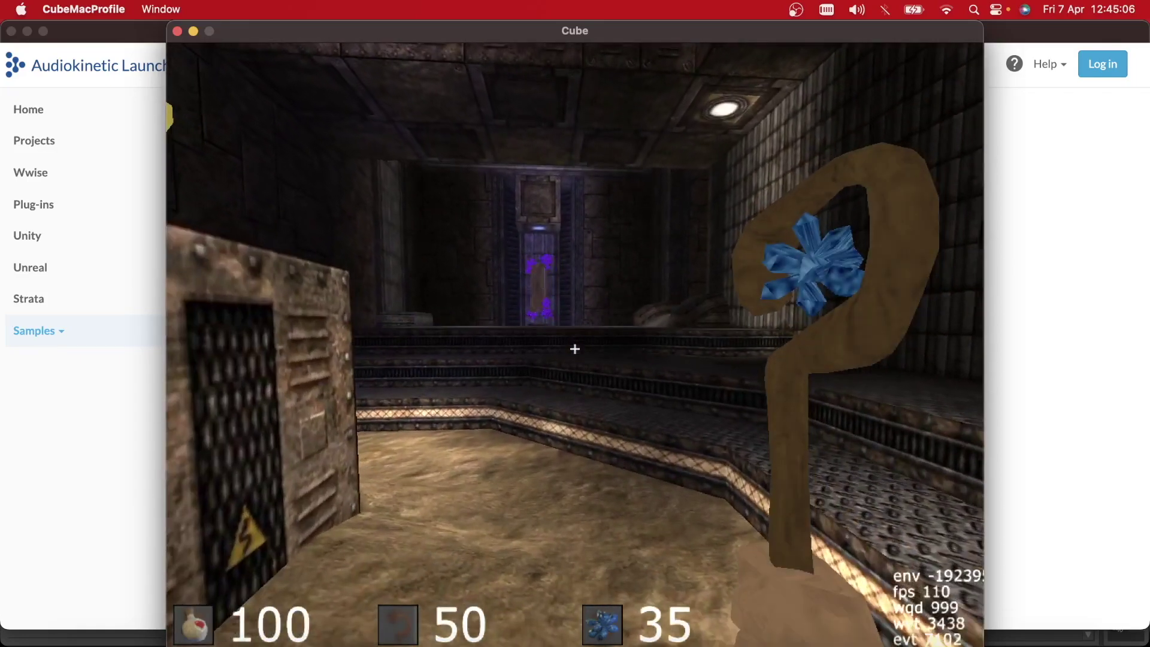
key(w)
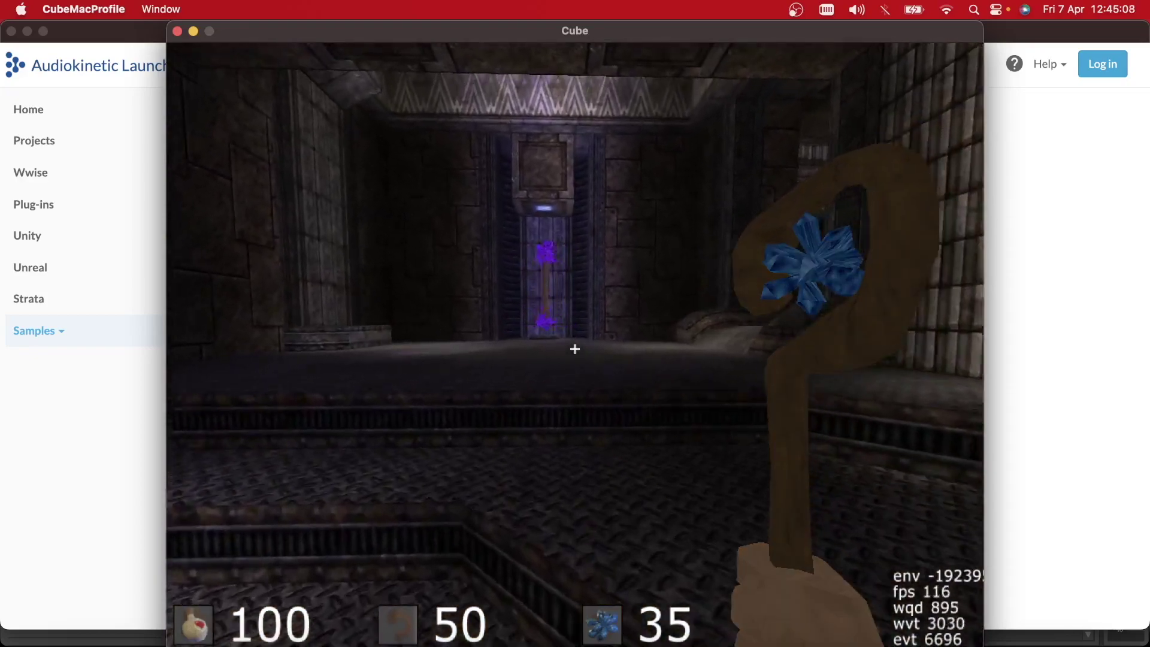
key(w)
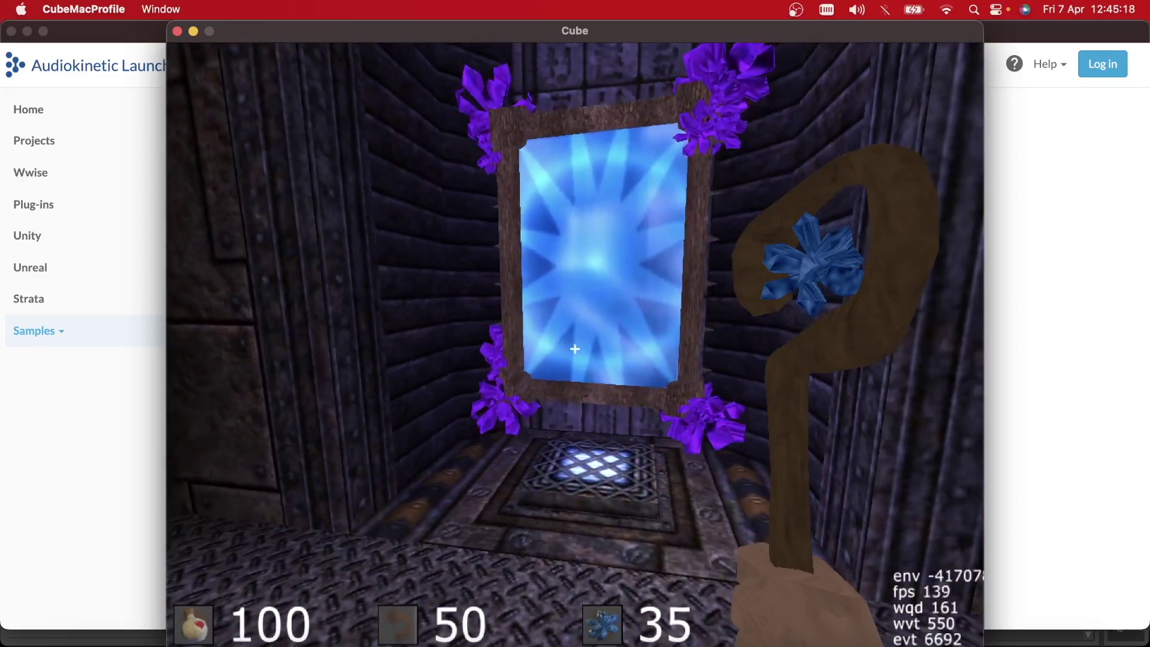
key(w)
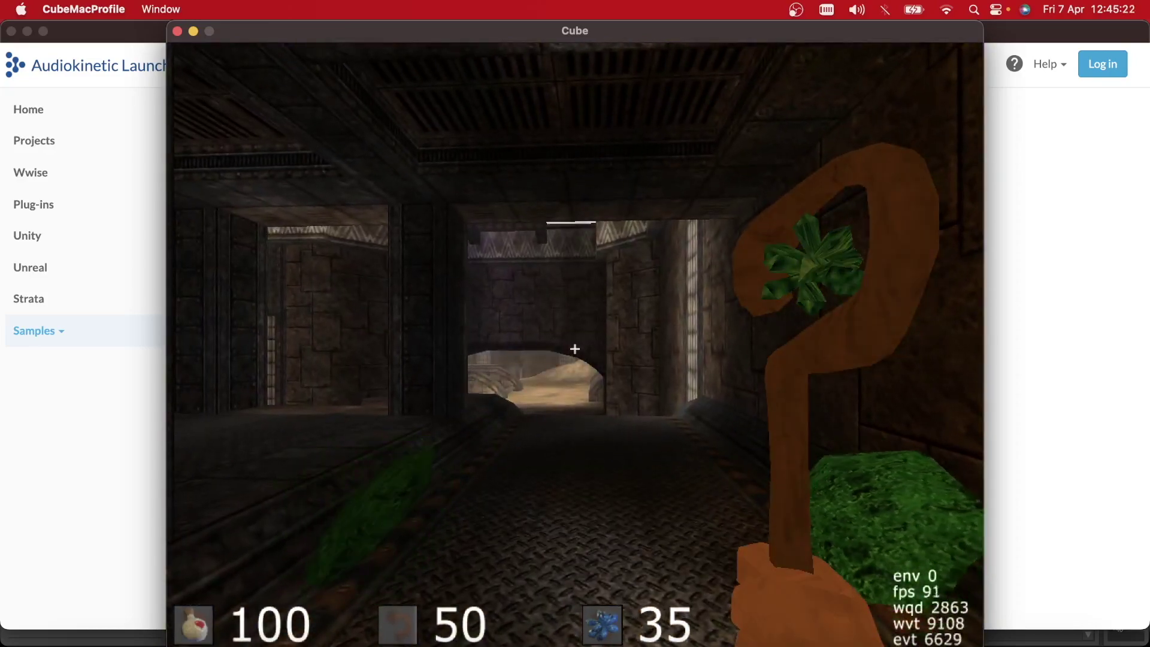
key(w)
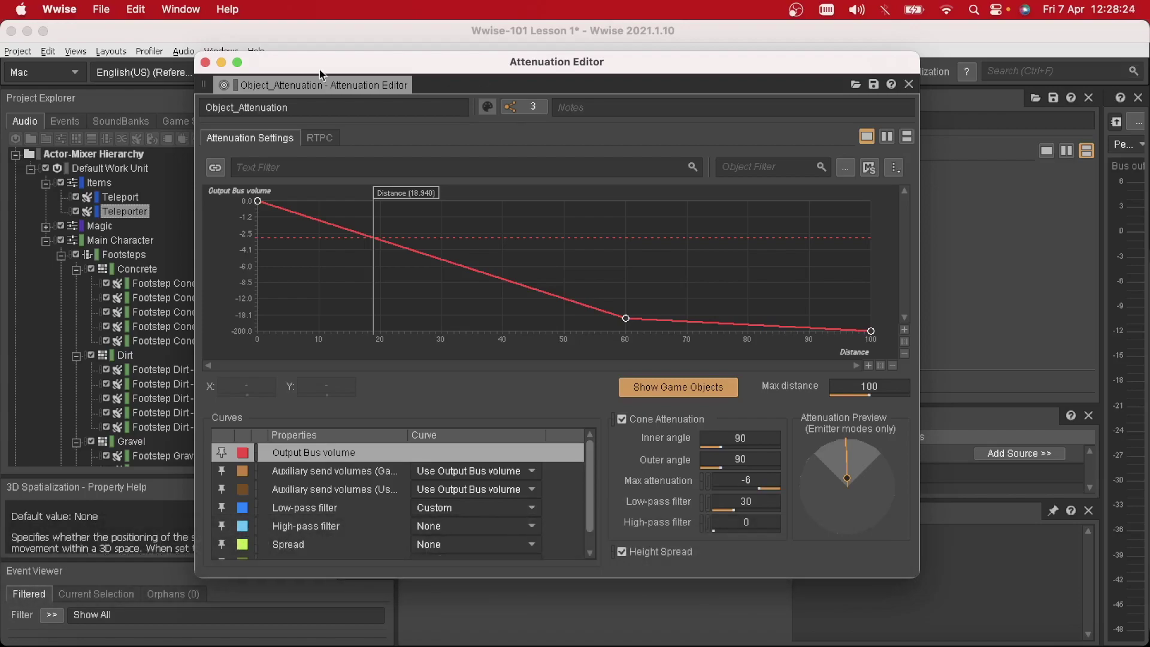
Close the Wwise Attenuation Editor and open the 3D position automation of the Gem Drop container.
click(206, 62)
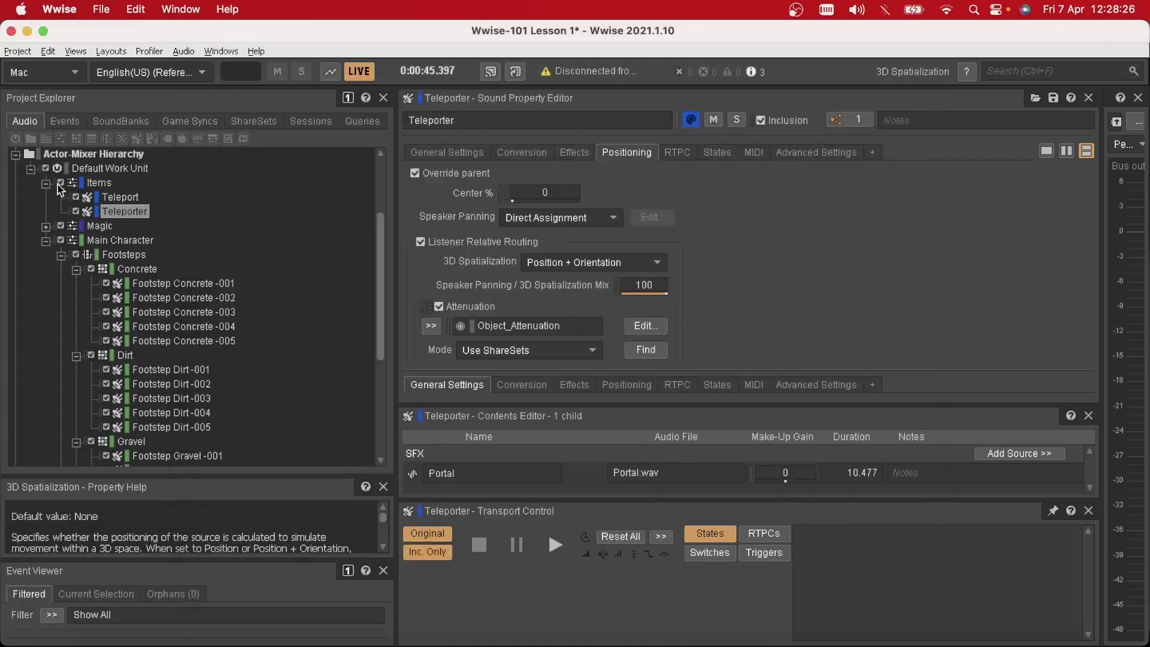
click(48, 184)
click(108, 240)
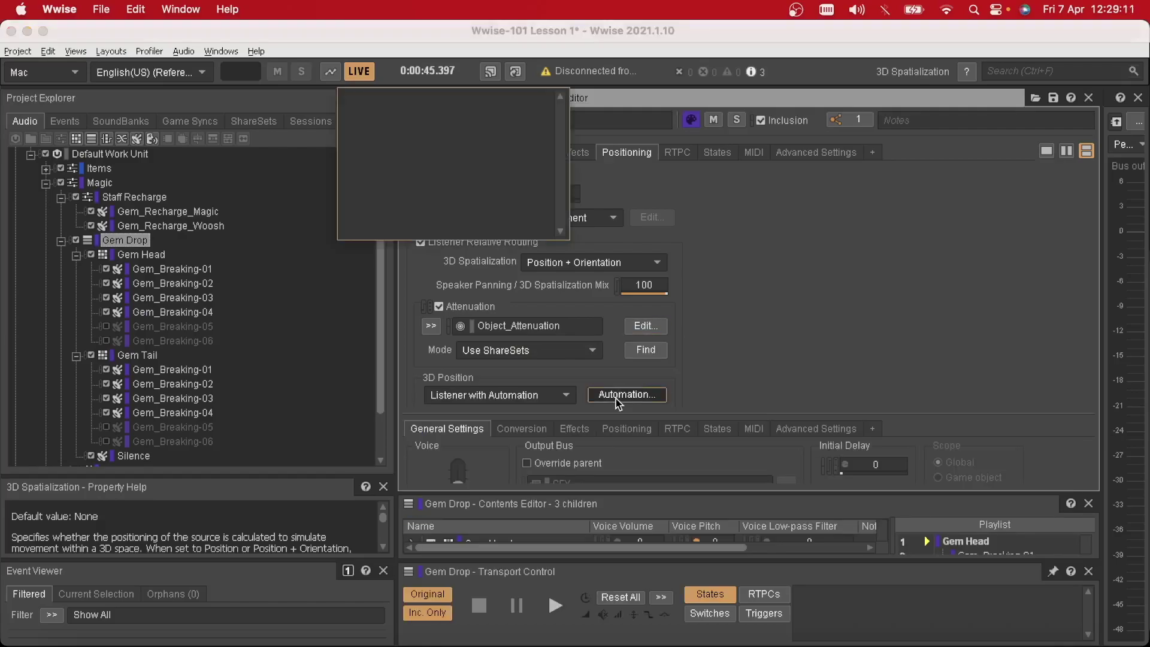
click(616, 397)
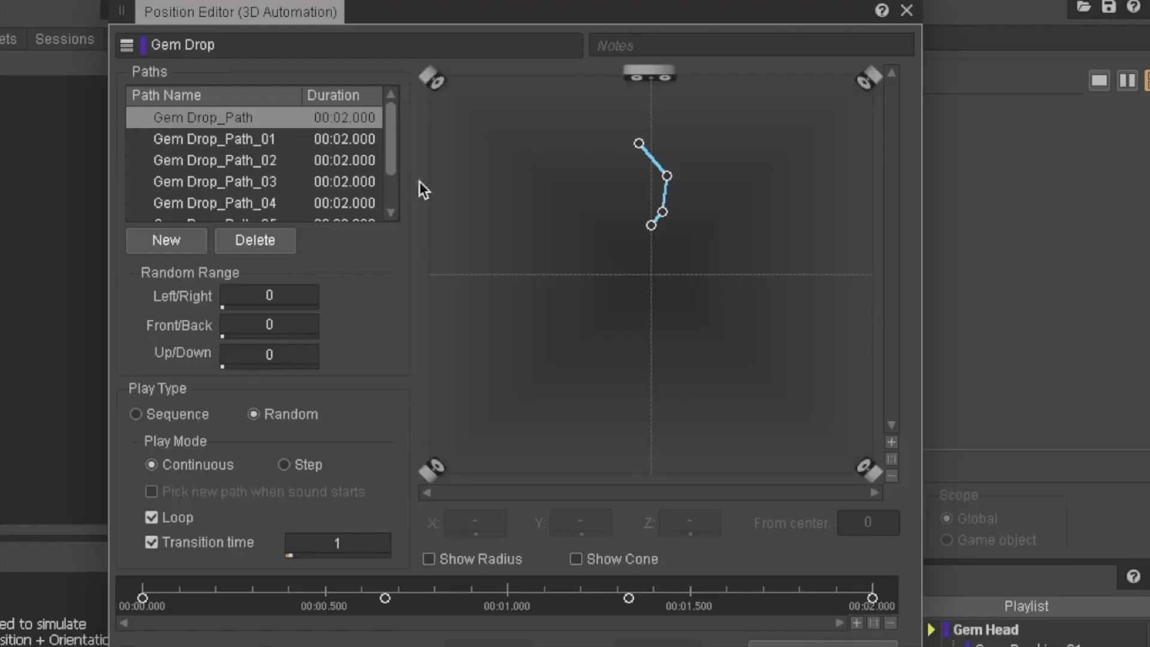
Examine the movement paths defined for Gem Drop, comparing their shapes, and audition the sound.
click(267, 139)
click(257, 161)
click(258, 175)
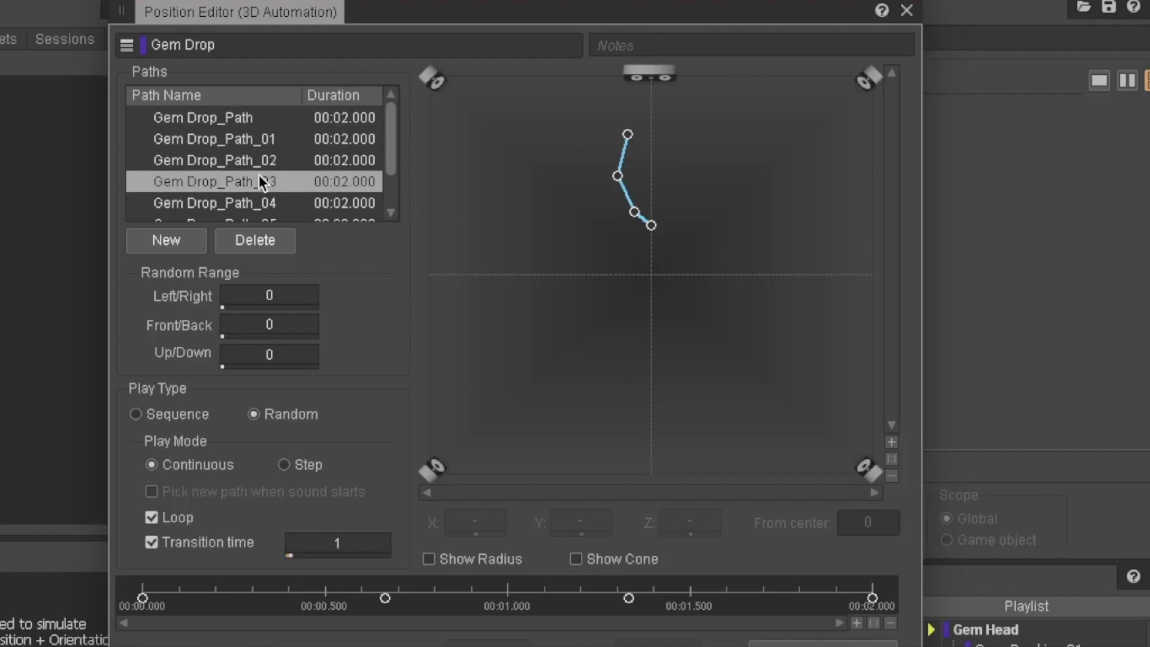
scroll(259, 174, down, 1)
click(263, 162)
click(263, 181)
click(263, 200)
scroll(264, 198, up, 1)
click(450, 179)
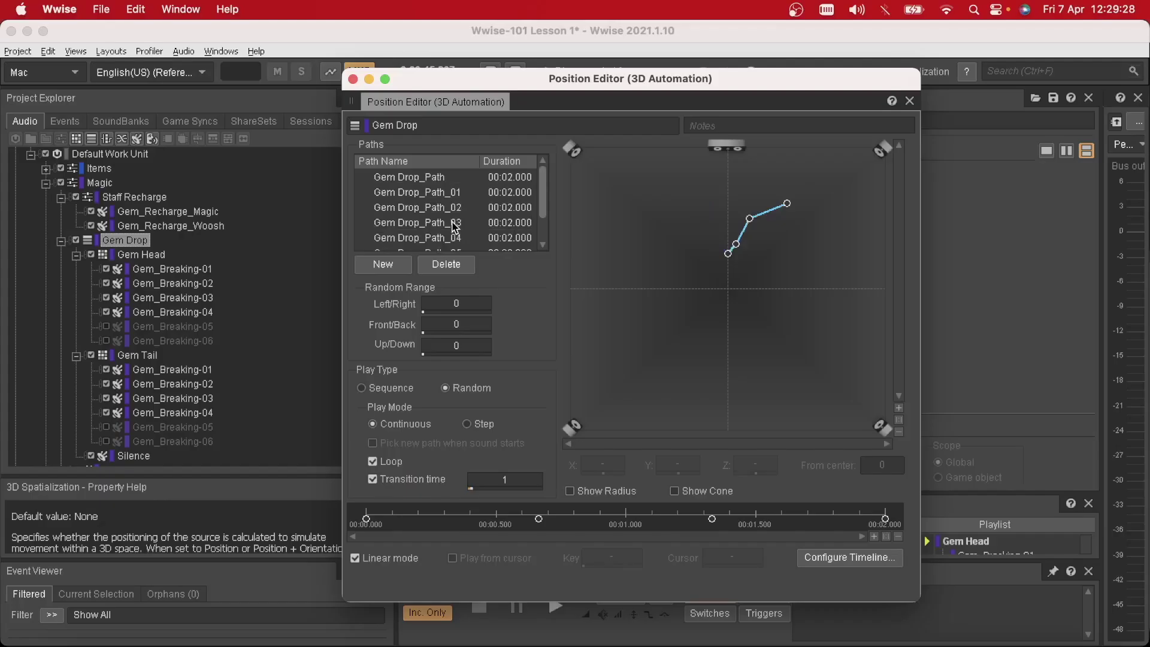
click(450, 192)
click(451, 206)
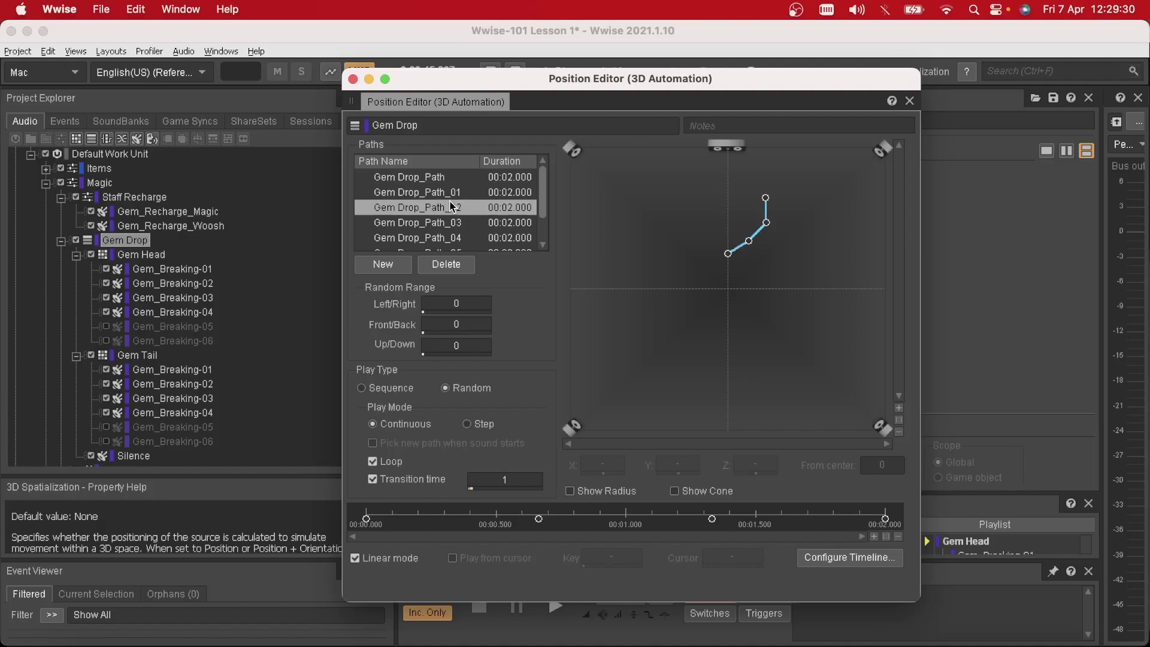
key(space)
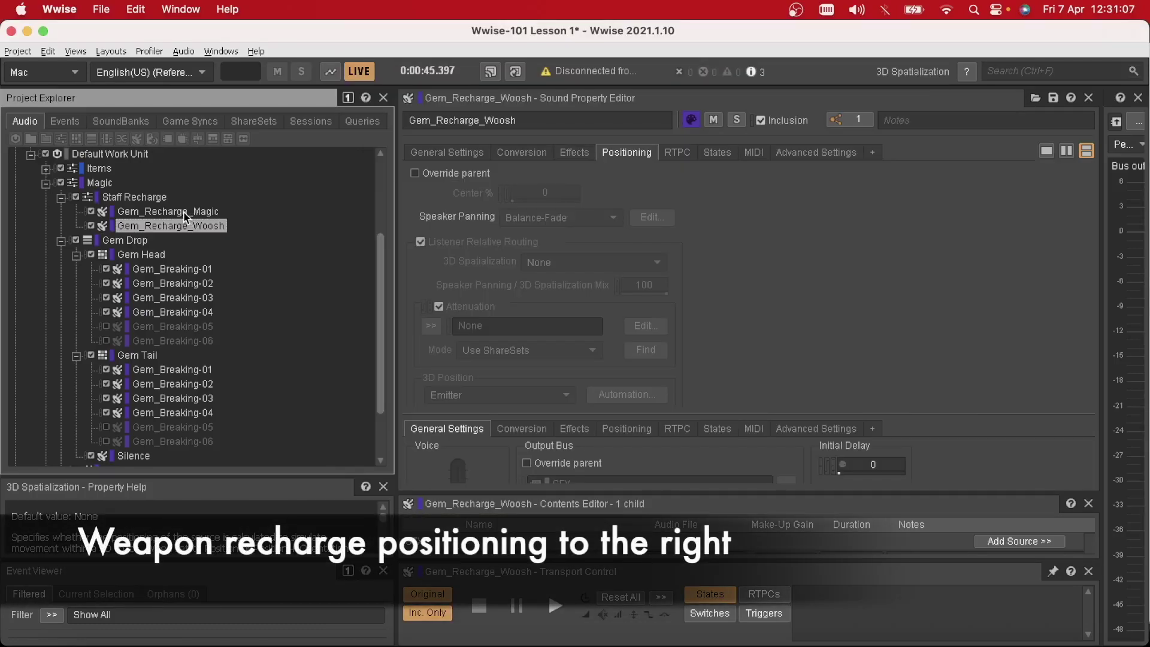
Audition the Gem_Recharge_Woosh and Gem_Recharge_Magic sounds under Staff Recharge.
click(186, 212)
click(188, 225)
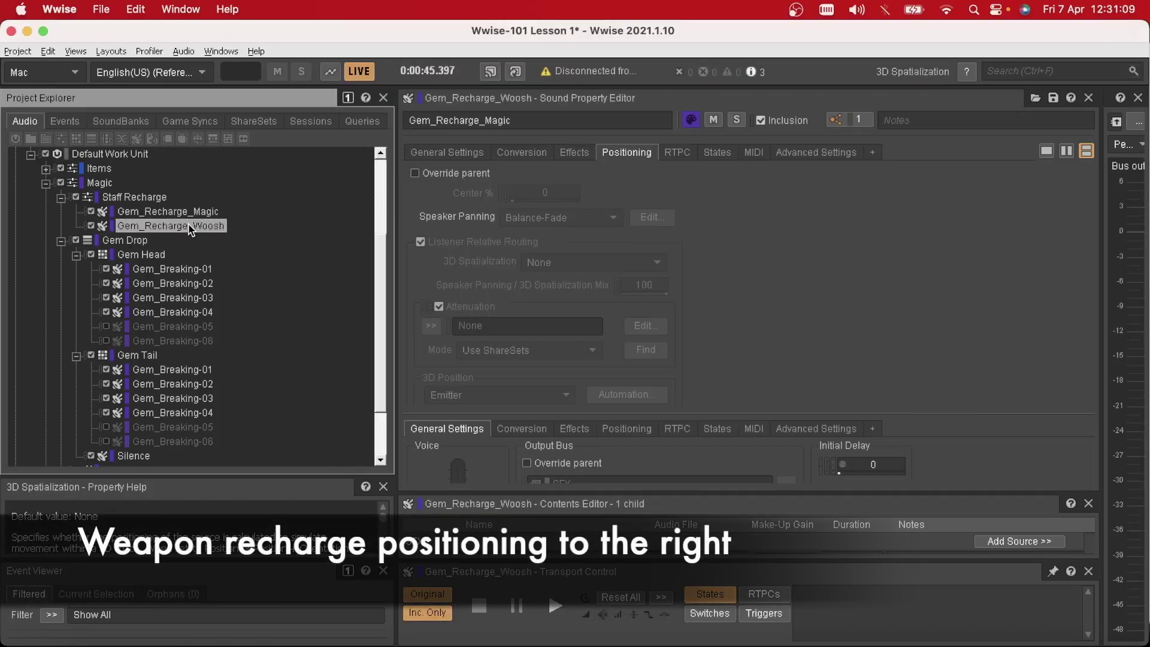
key(space)
click(192, 211)
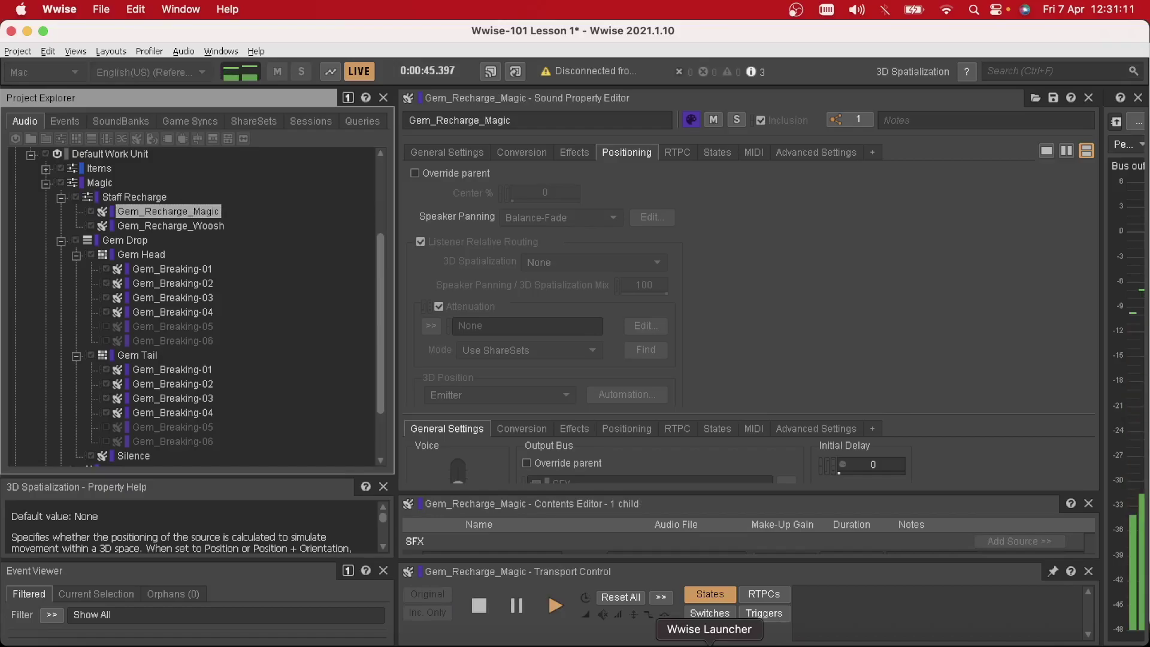
Run Cube from the Wwise Launcher and fire the blue gem staff once to hear its recharge sound.
click(710, 641)
click(313, 255)
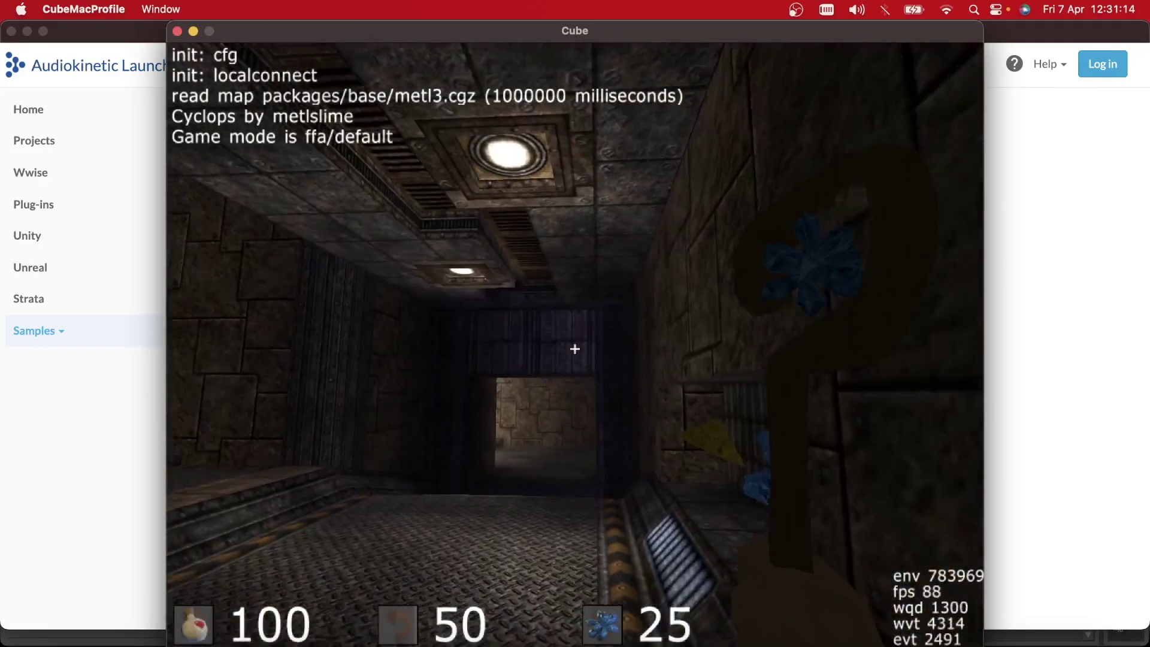
click(575, 349)
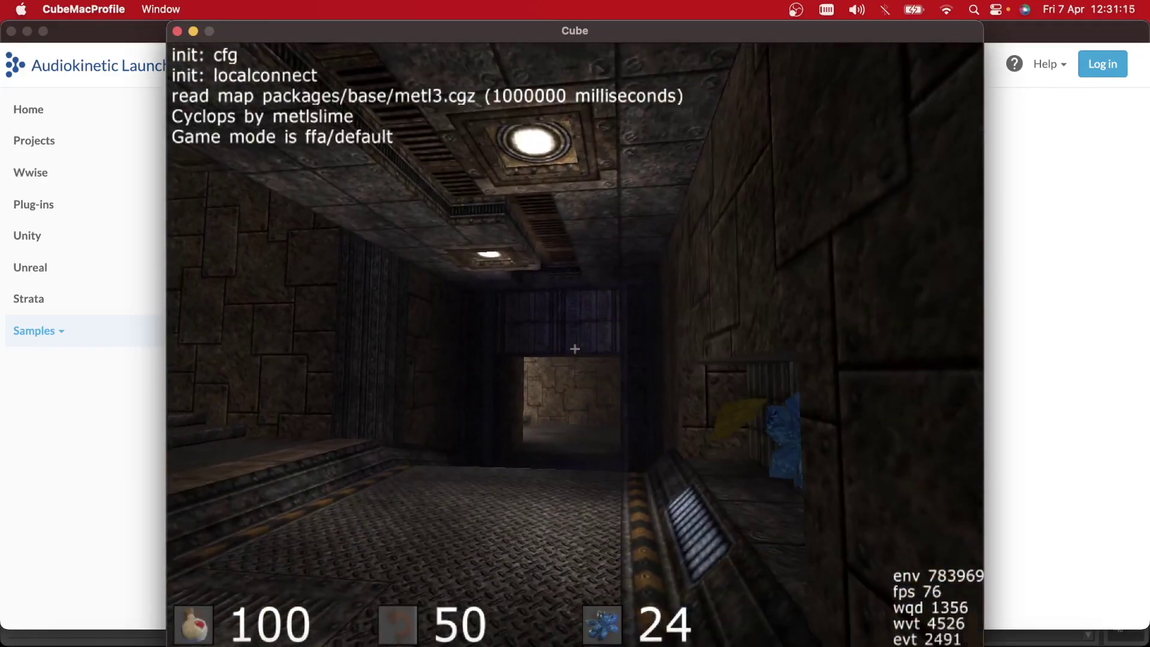
Quit the Cube game and return to the launcher's samples.
key(Escape)
key(Up)
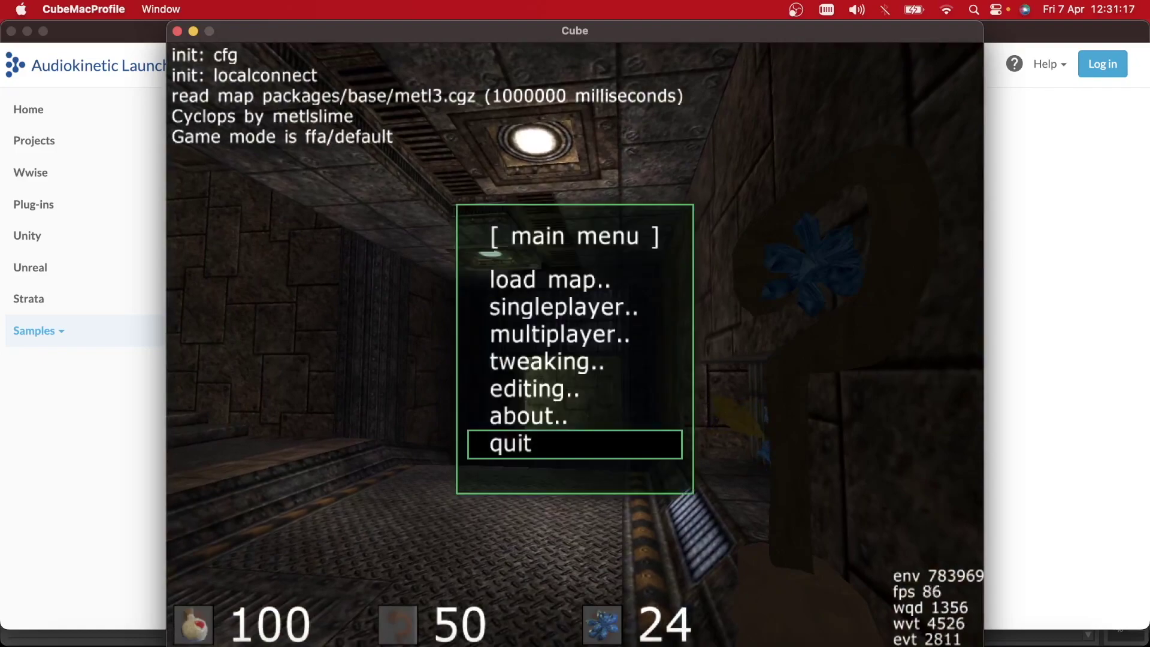
key(Return)
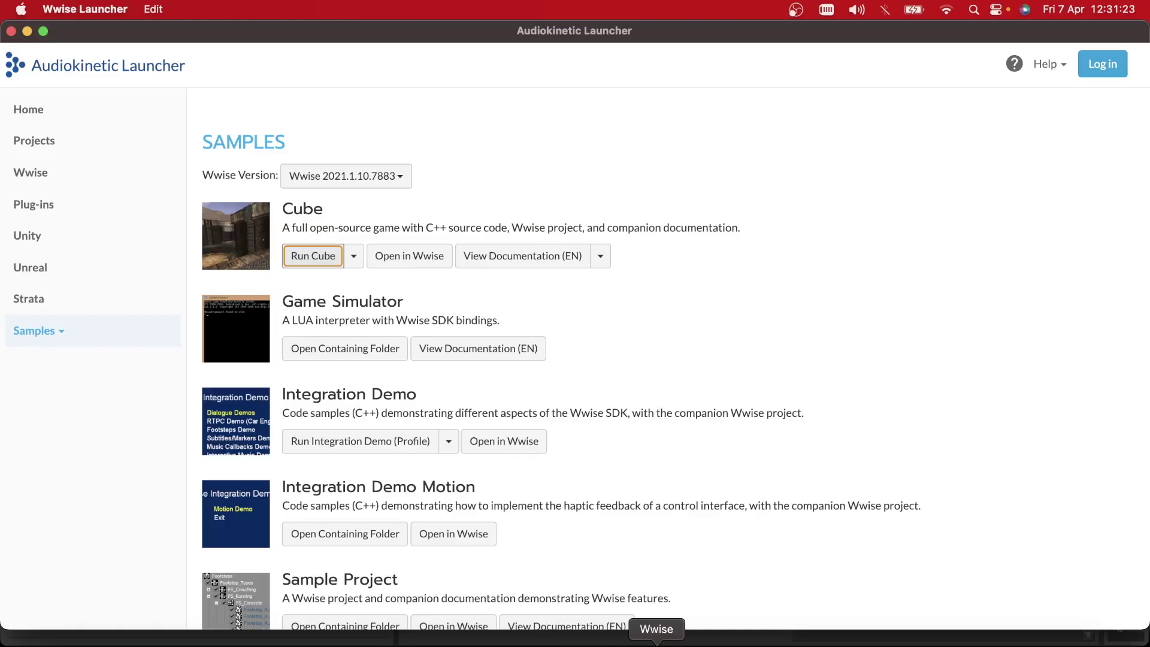
Switch to Wwise and inspect the Staff Recharge mixer's Balance-Fade position in the Speaker Panner.
click(657, 641)
click(134, 198)
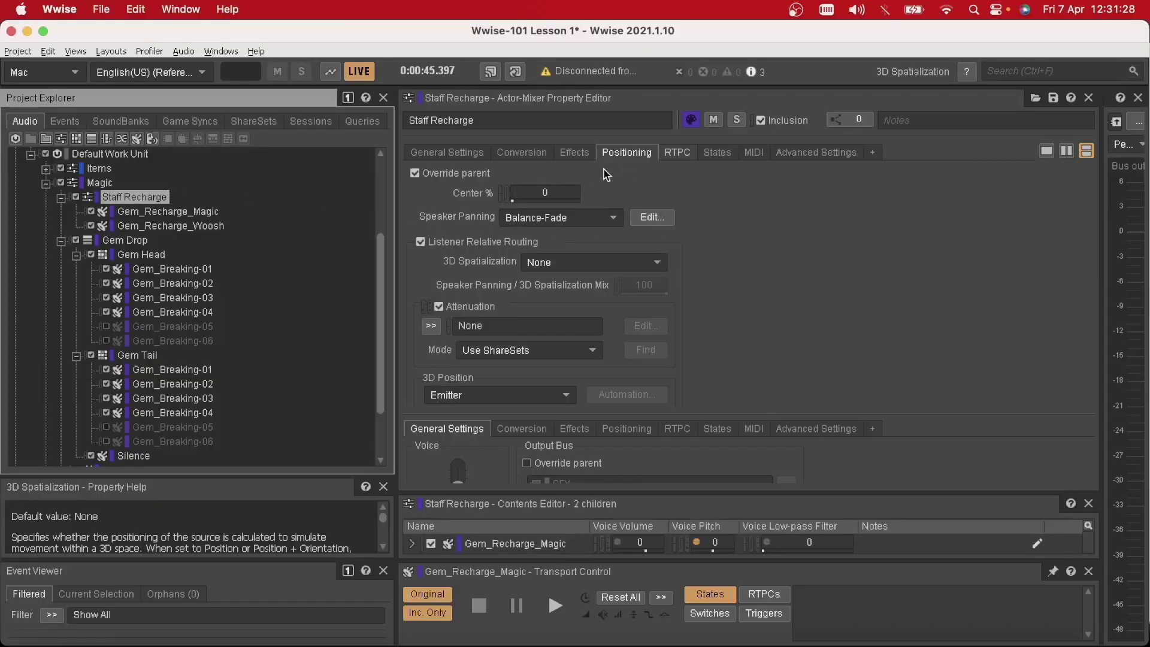
click(652, 217)
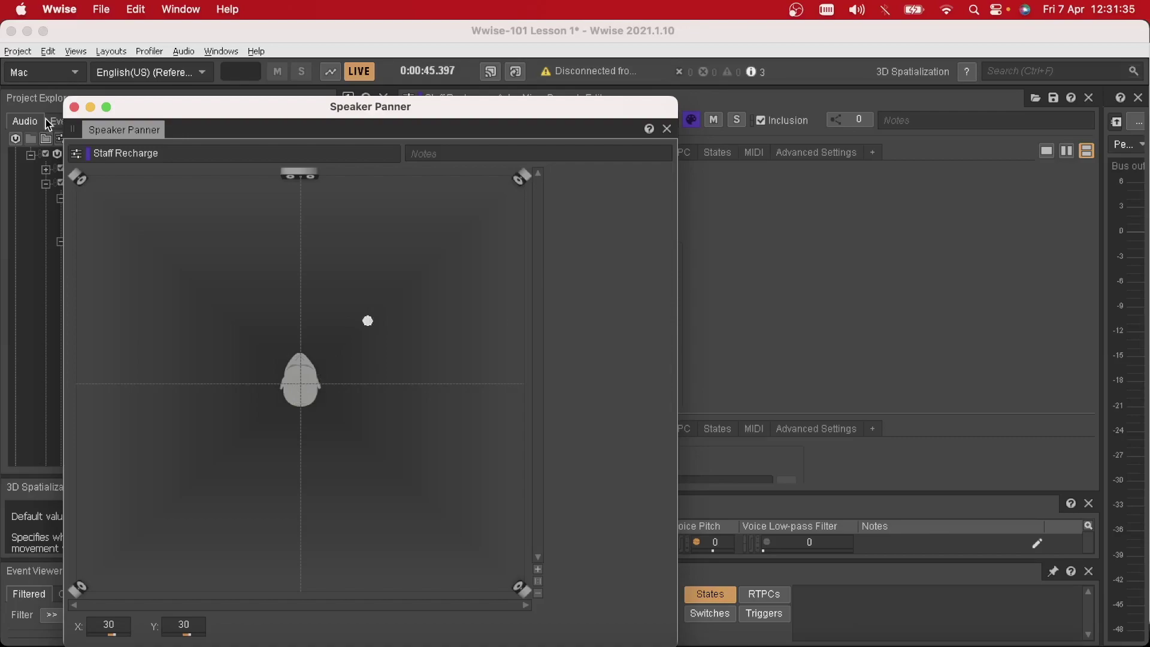
click(73, 107)
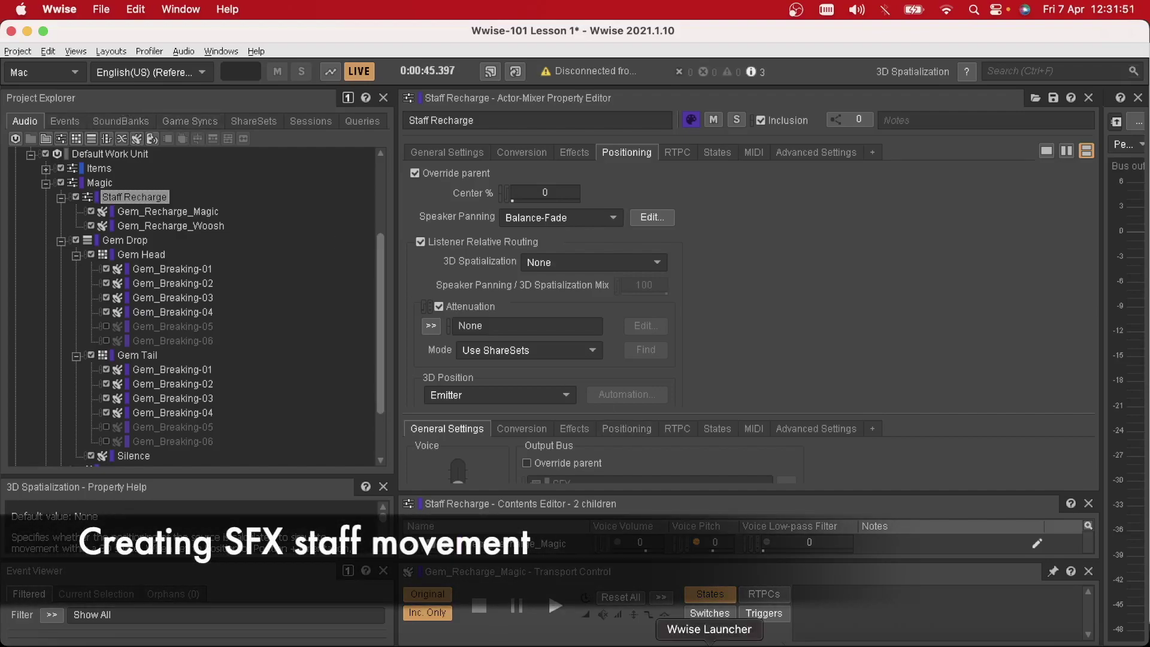
Run Cube again from the Wwise Launcher and fire the staff to listen to the gem sound's movement.
click(718, 639)
click(311, 255)
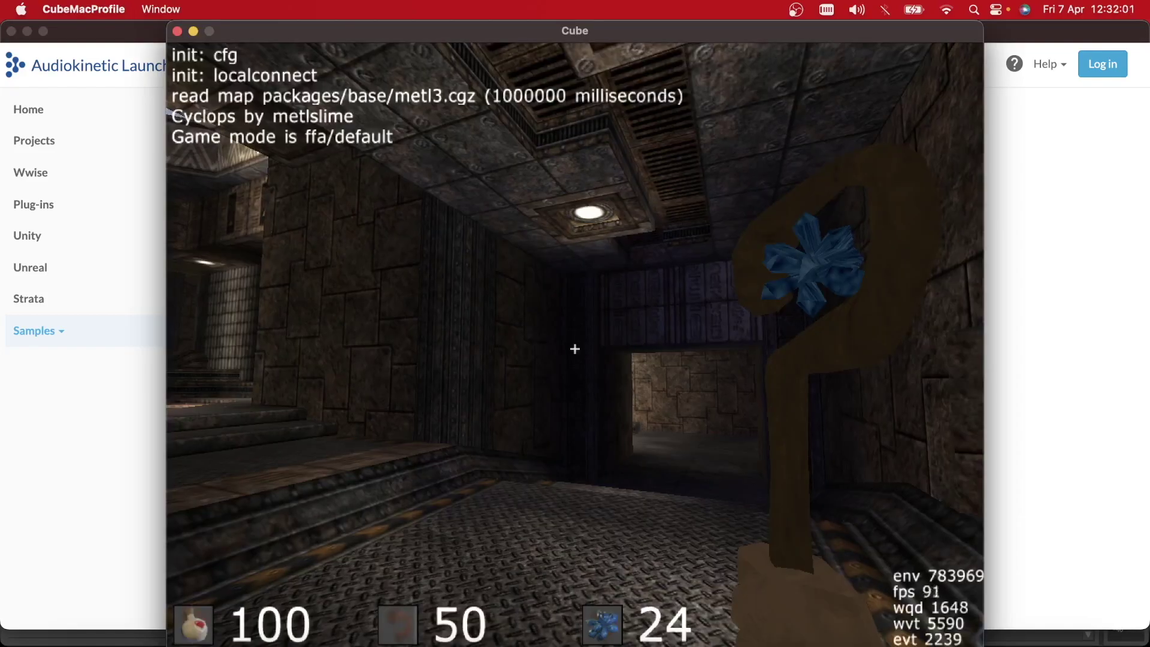
click(575, 349)
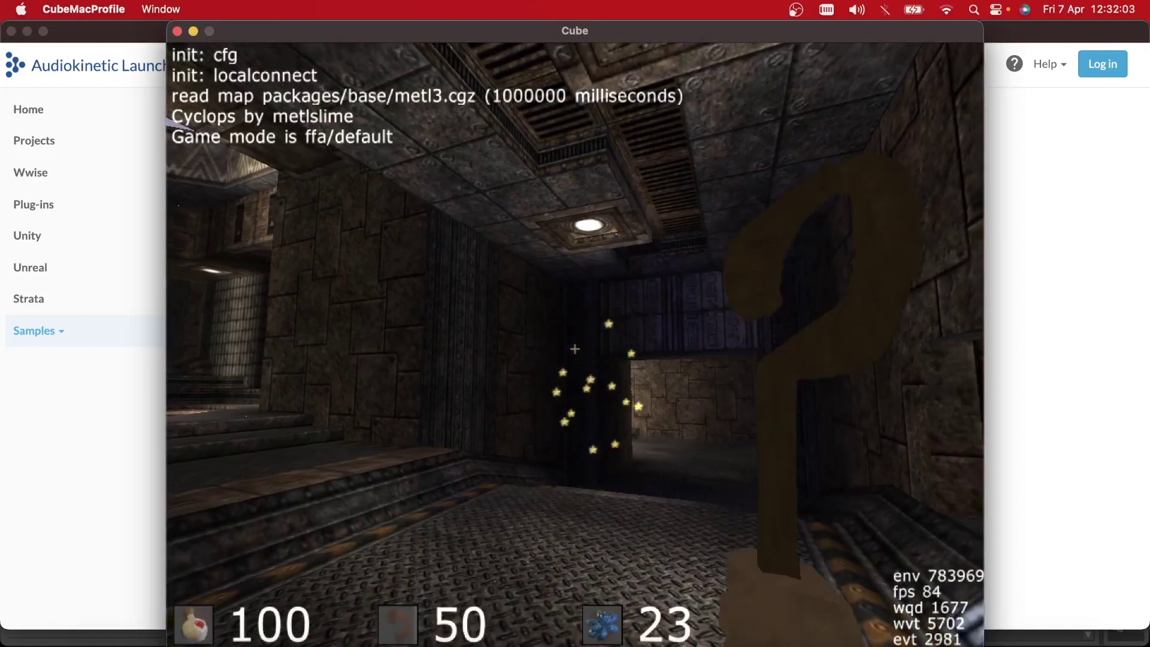
Quit the Cube game and switch back to the Wwise project.
key(Escape)
key(Up)
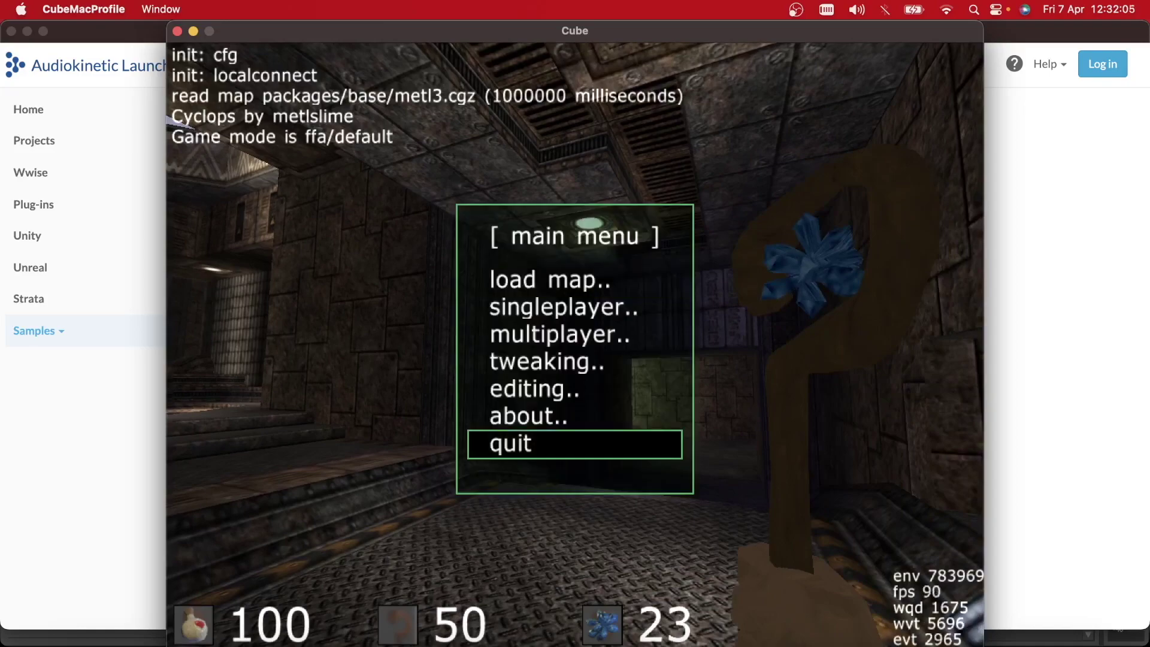
key(Return)
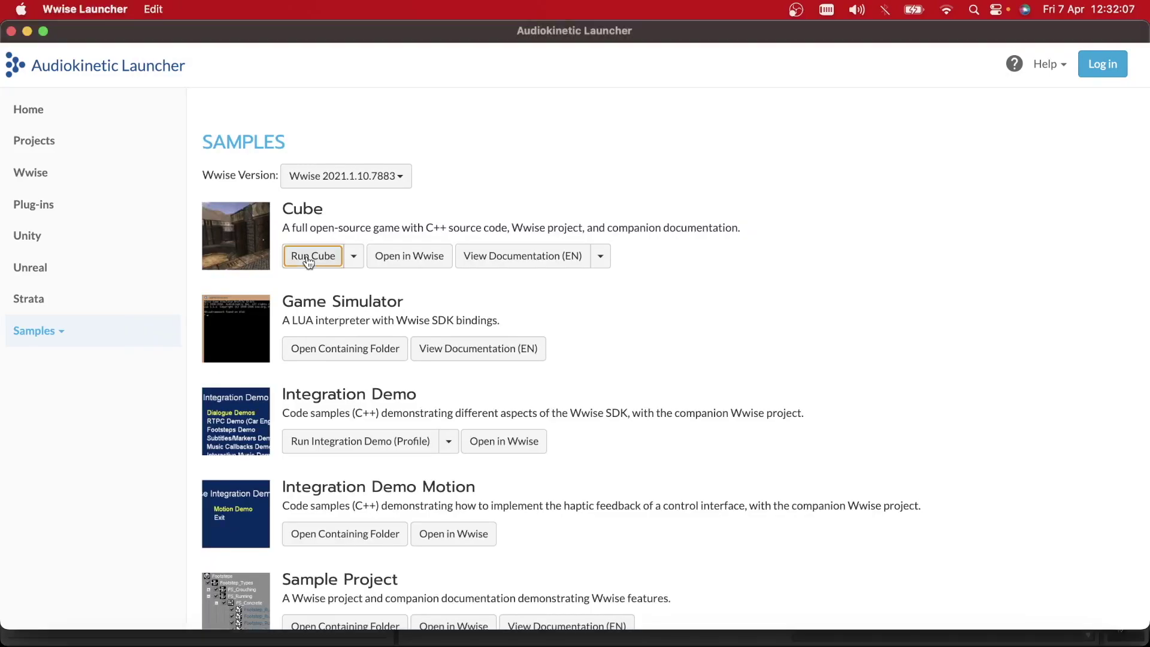
click(657, 639)
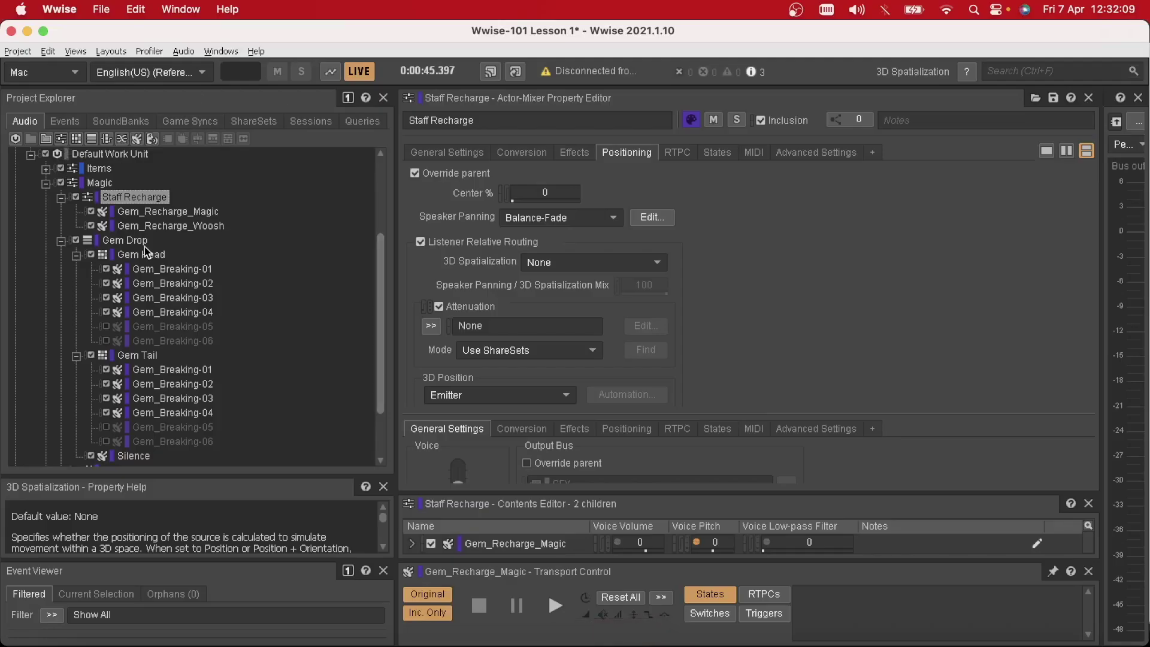
Select the Gem_Staff_Woosh sound and open its 3D position automation for inspection.
scroll(164, 245, down, 5)
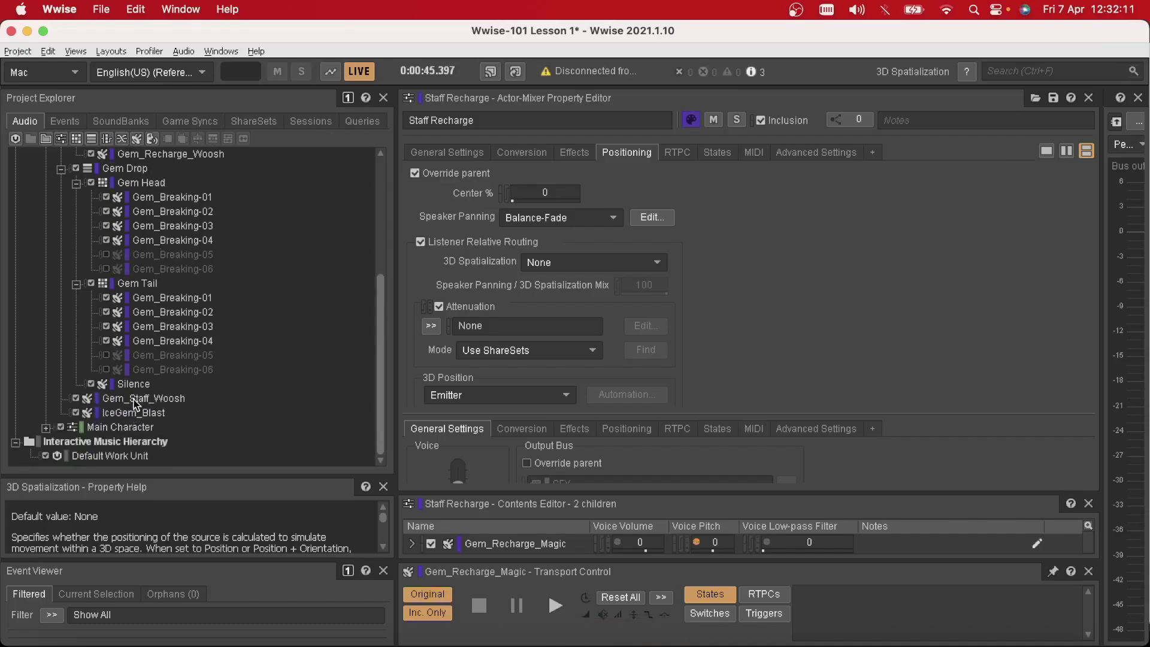
click(134, 401)
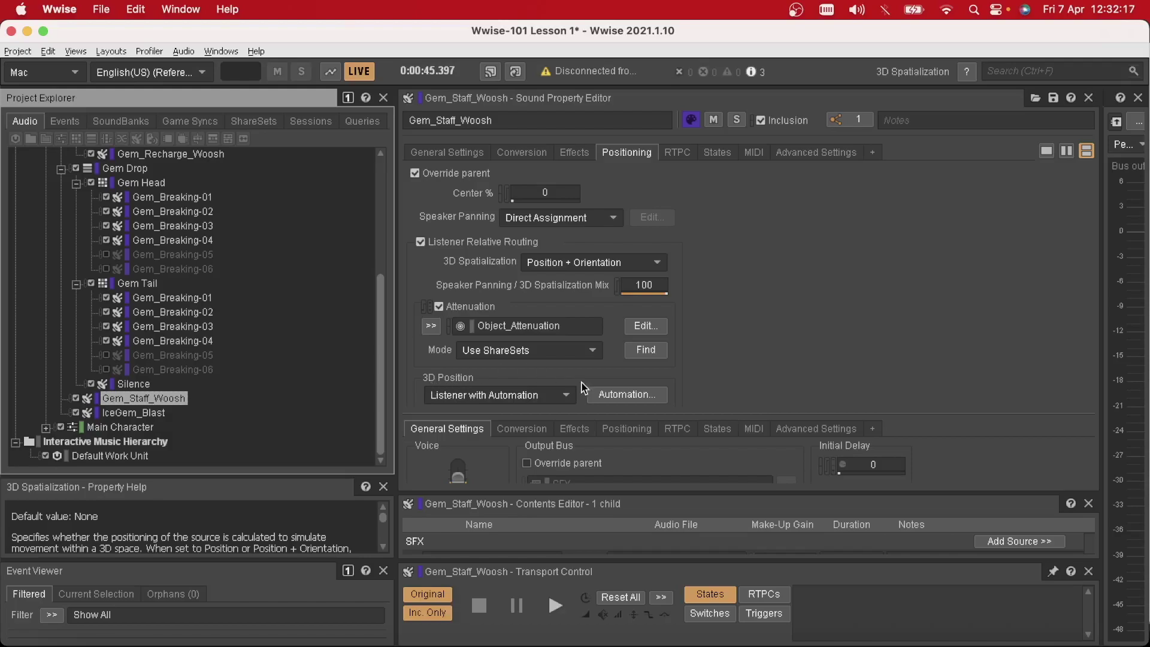
click(596, 394)
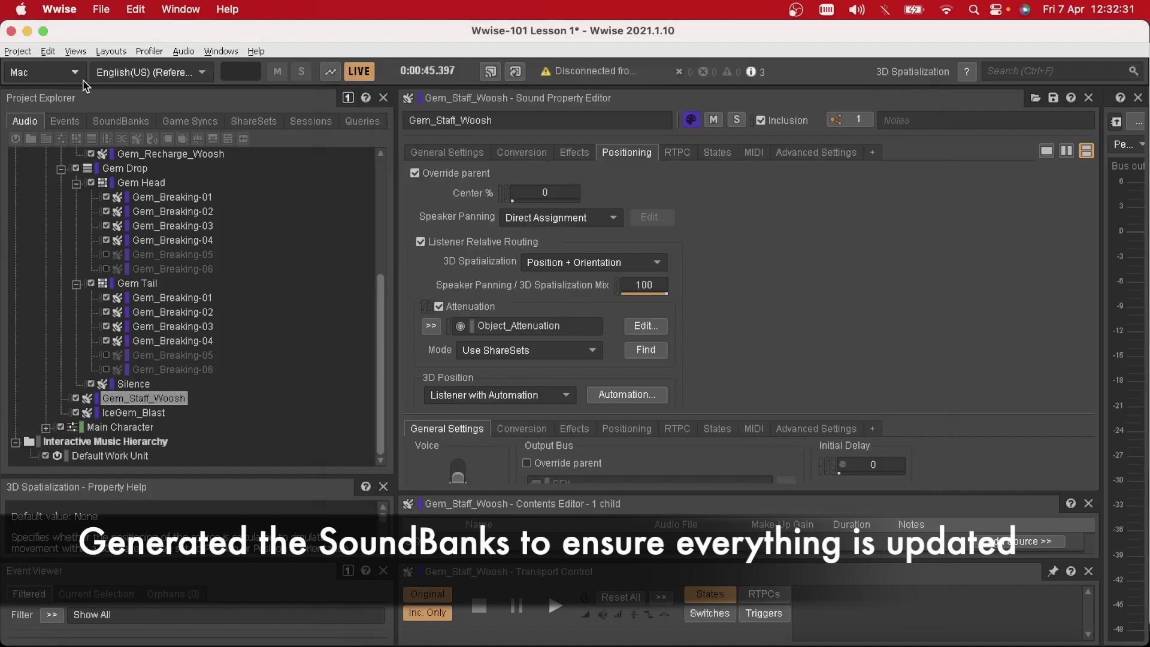
Switch to the SoundBank layout, generate all SoundBanks and dismiss the generation report.
click(101, 52)
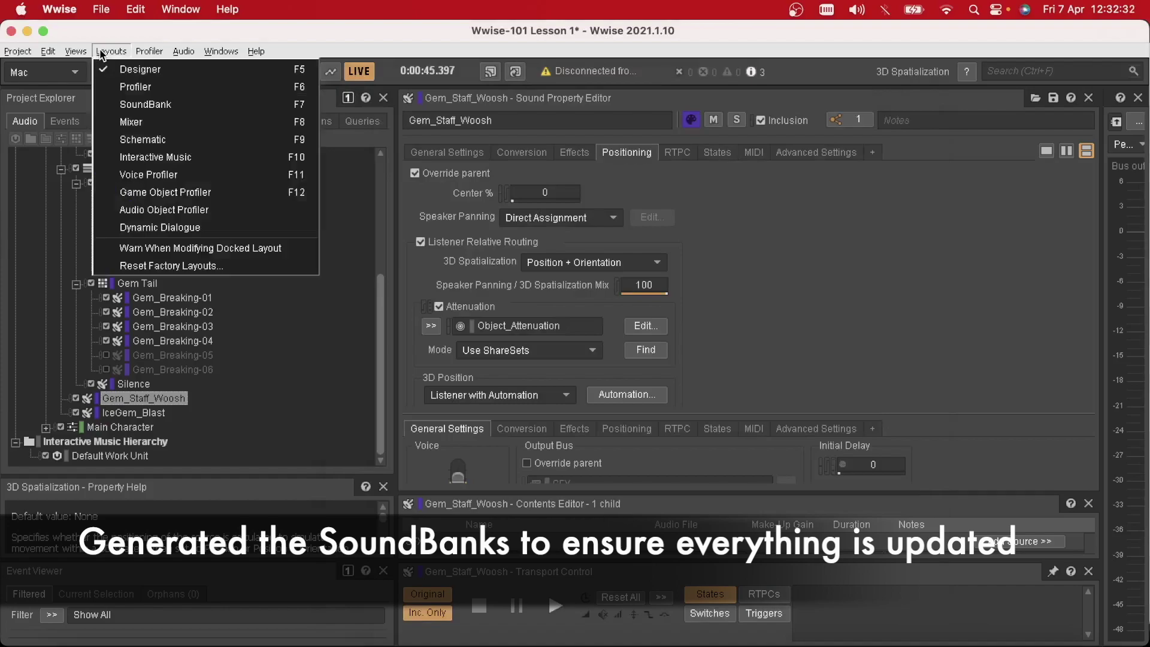
click(146, 104)
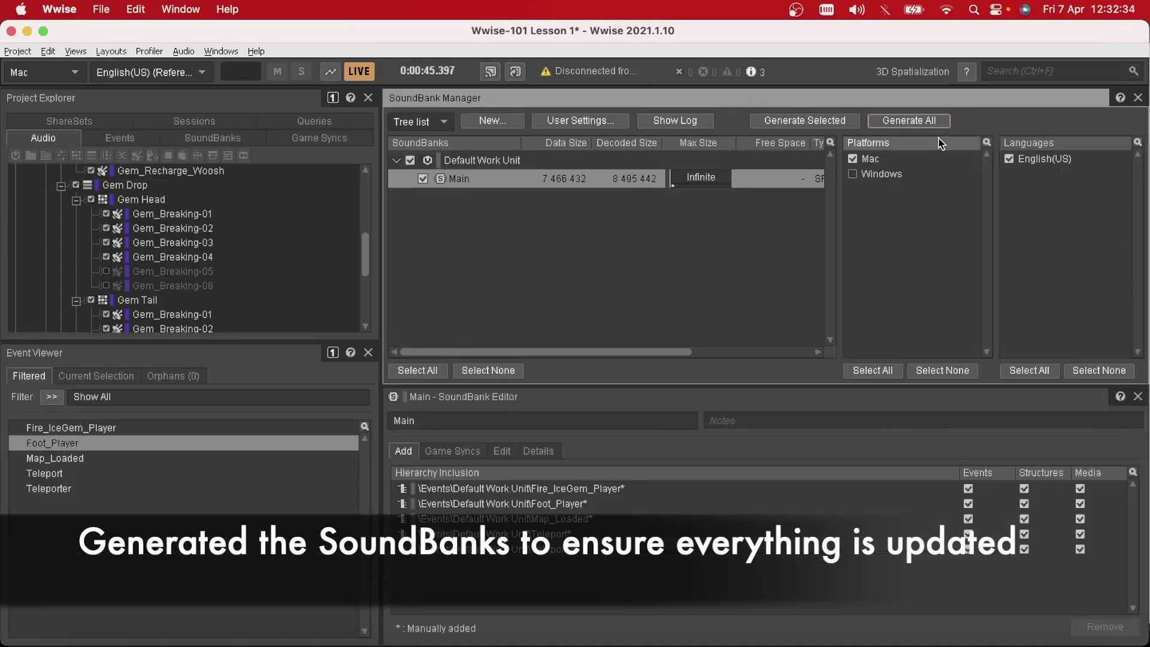
click(937, 121)
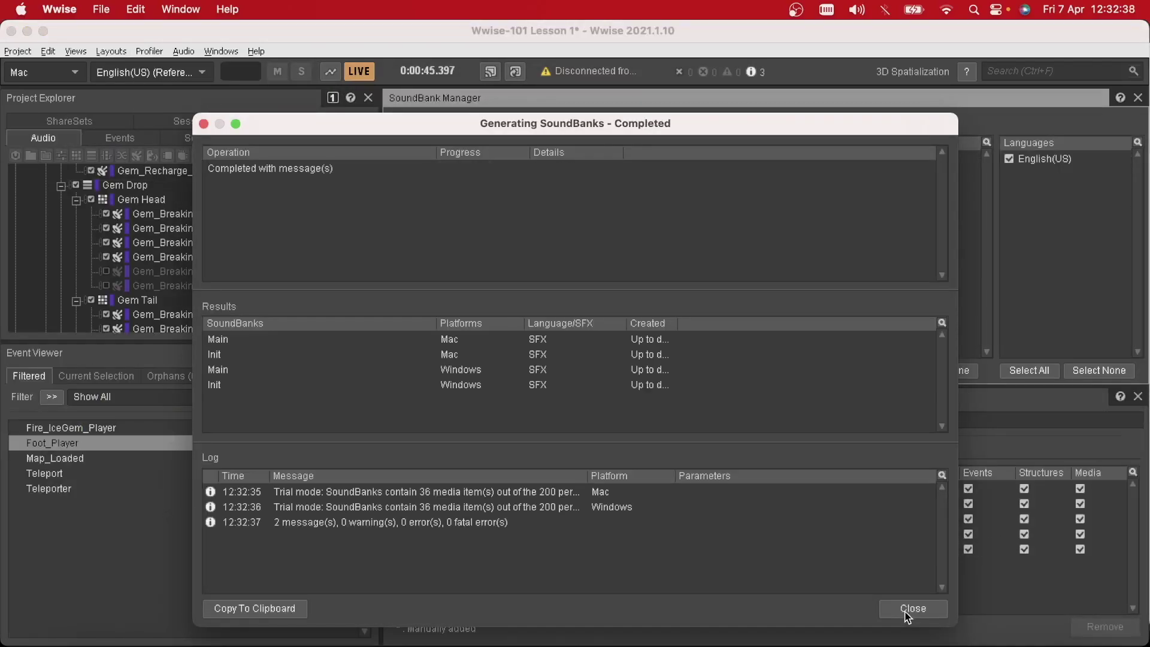
click(909, 614)
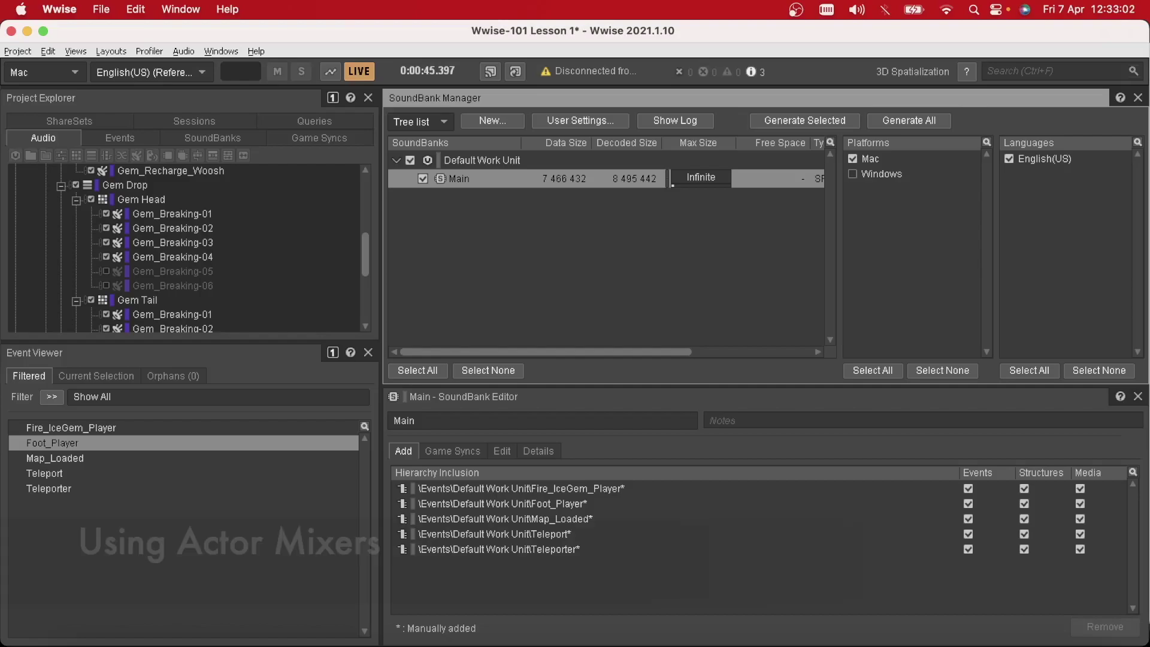
Collapse the Magic and Main Character mixers to review the top-level Actor-Mixers in the Default Work Unit.
scroll(148, 218, up, 3)
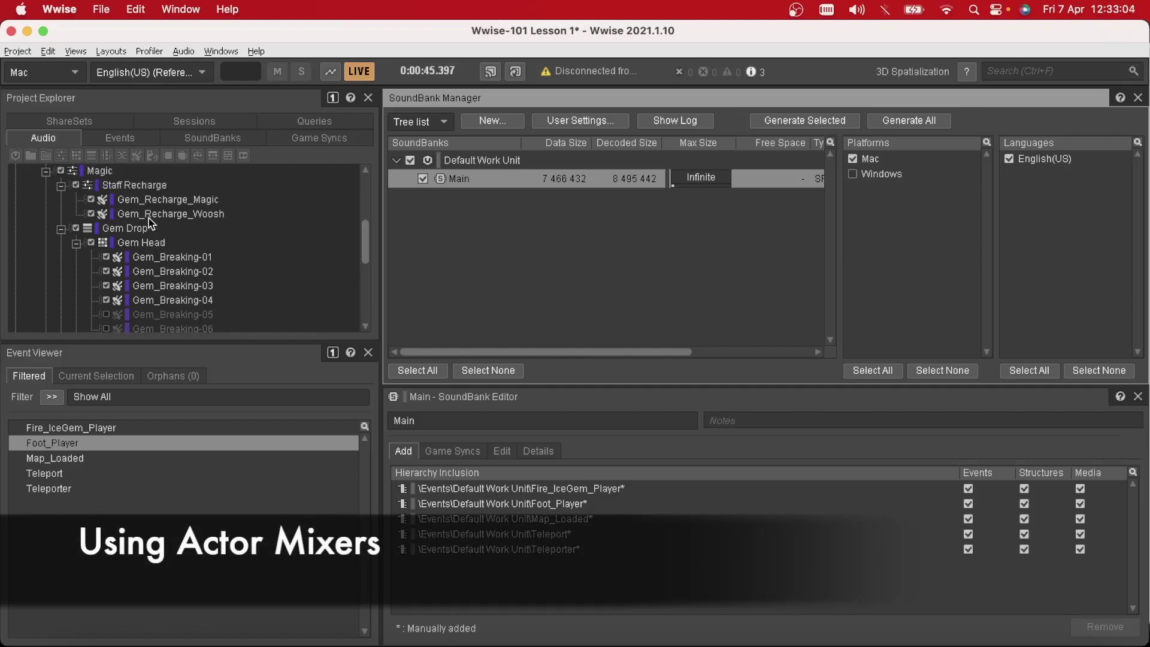
scroll(134, 199, up, 4)
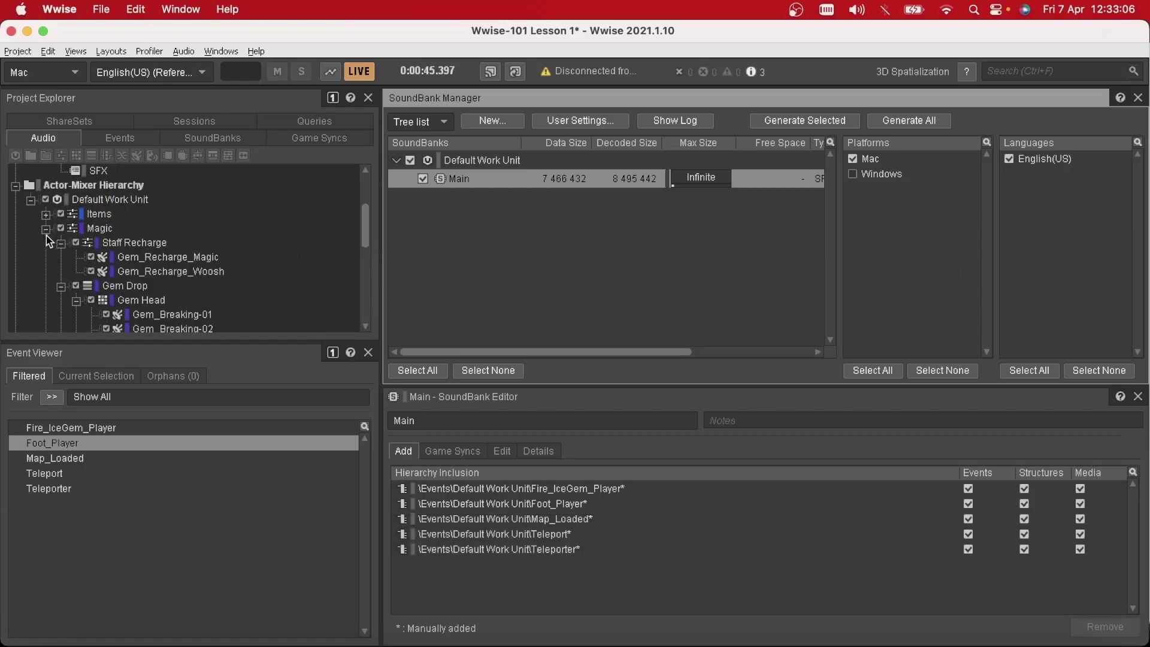
click(46, 228)
click(45, 284)
scroll(99, 288, down, 2)
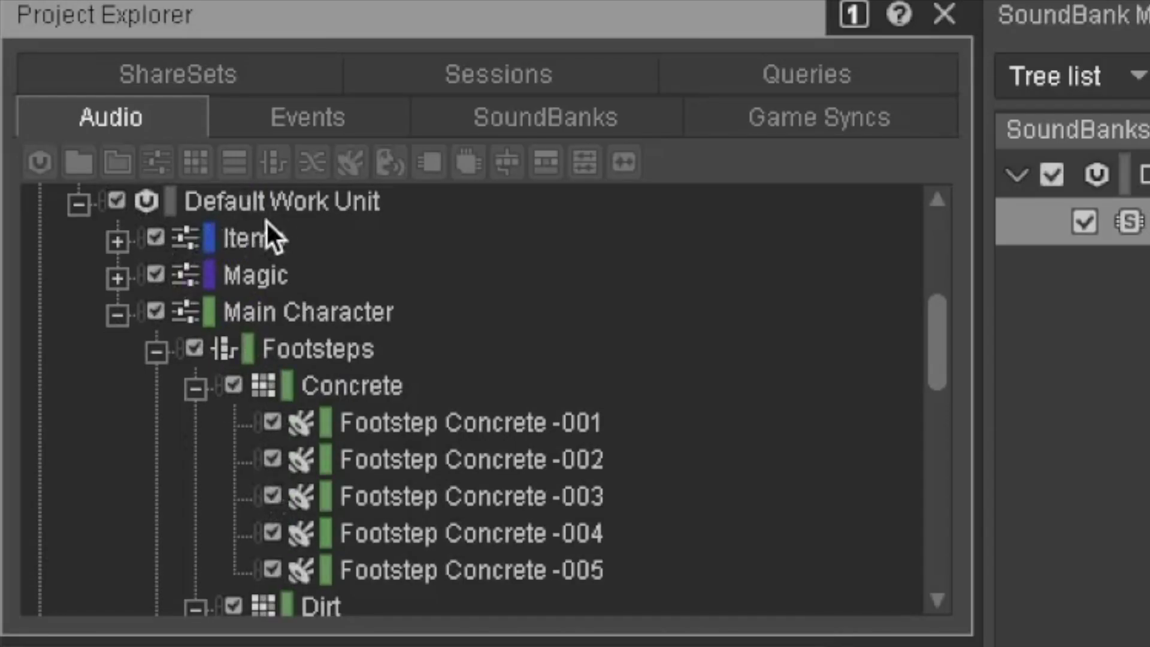
click(109, 318)
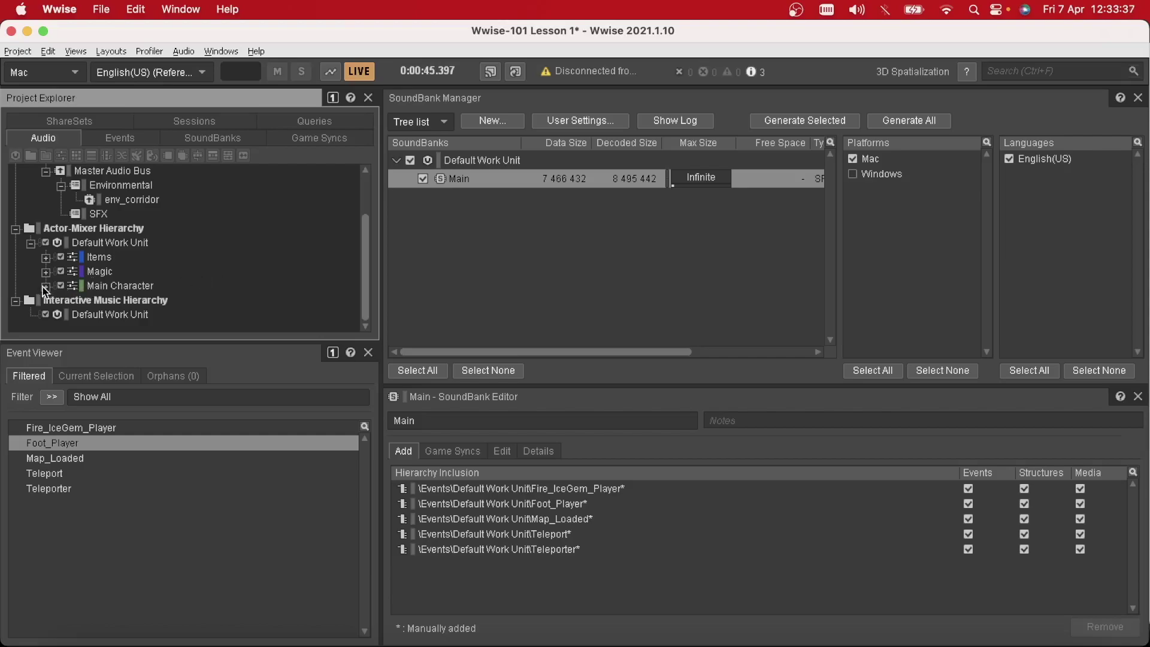
Expand the Main Character mixer and review its Footsteps switch container and surface containers, collapsing their contents.
click(45, 286)
click(61, 185)
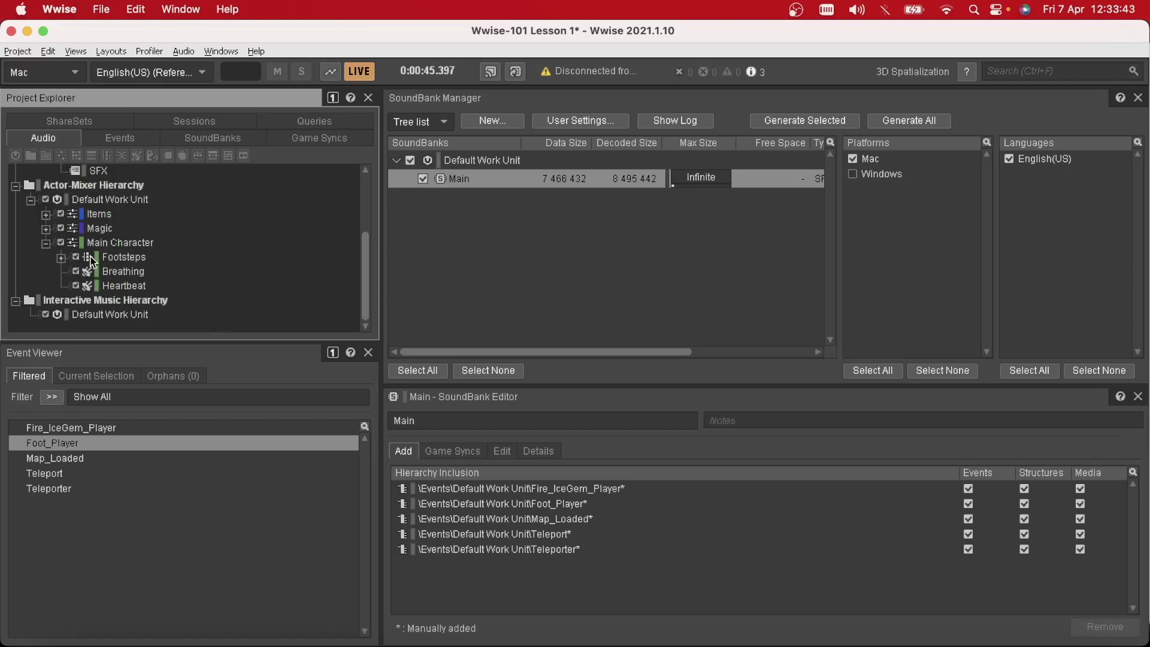
click(62, 258)
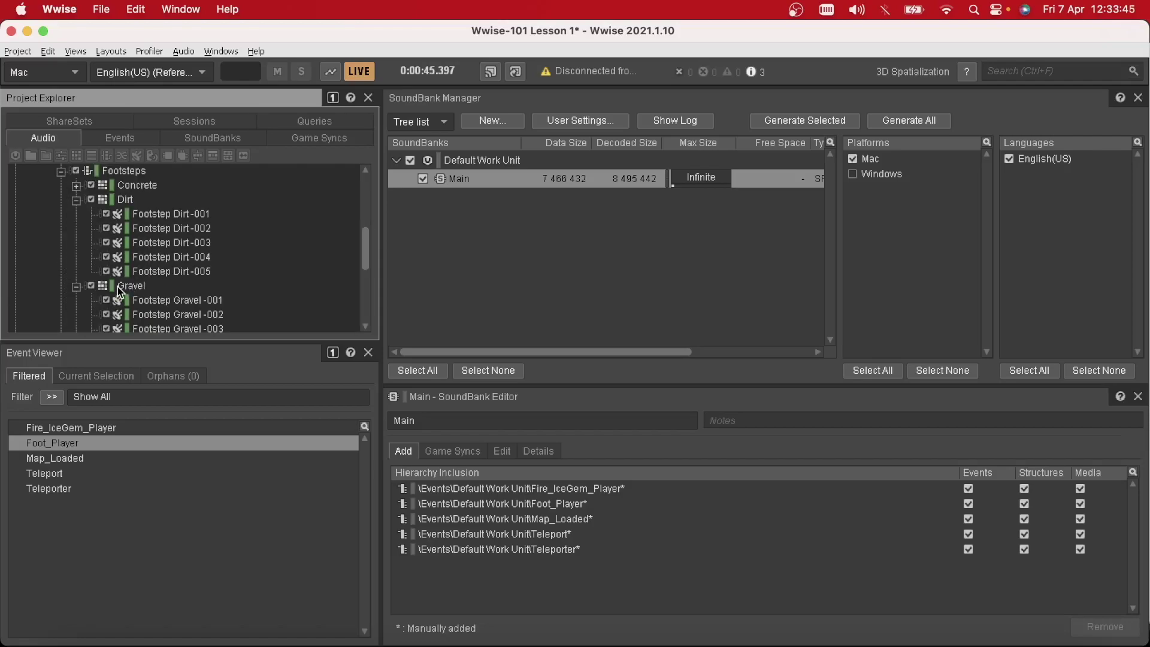
click(76, 199)
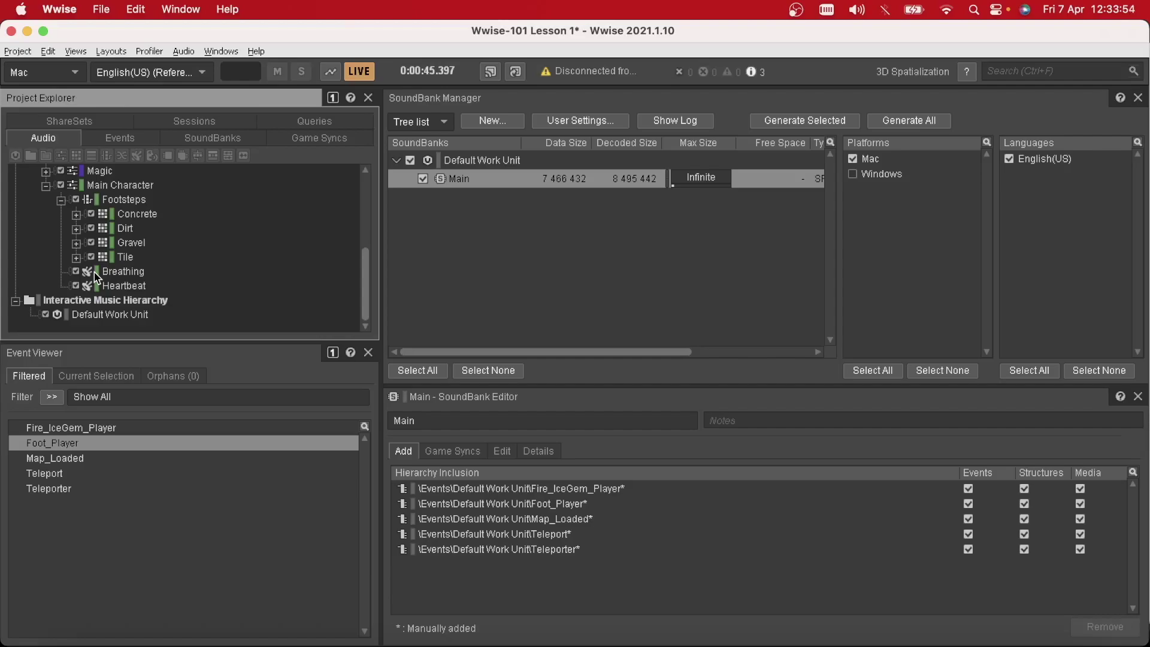
click(61, 200)
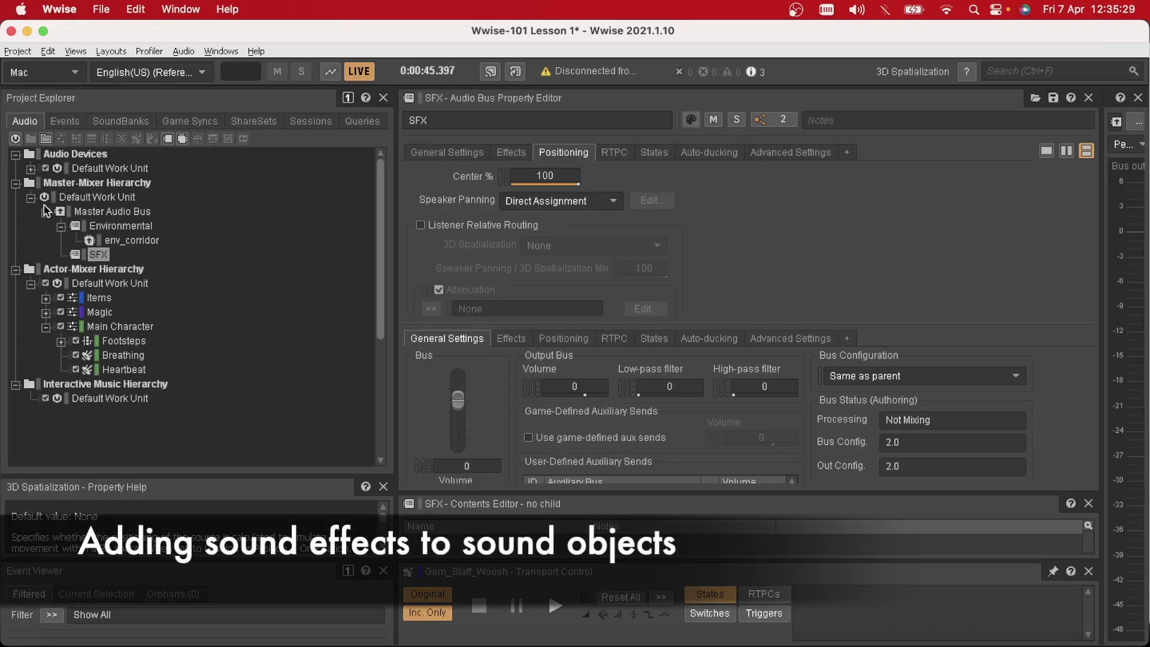
Select the Teleport sound in the Items mixer and show its effects.
click(46, 297)
click(122, 312)
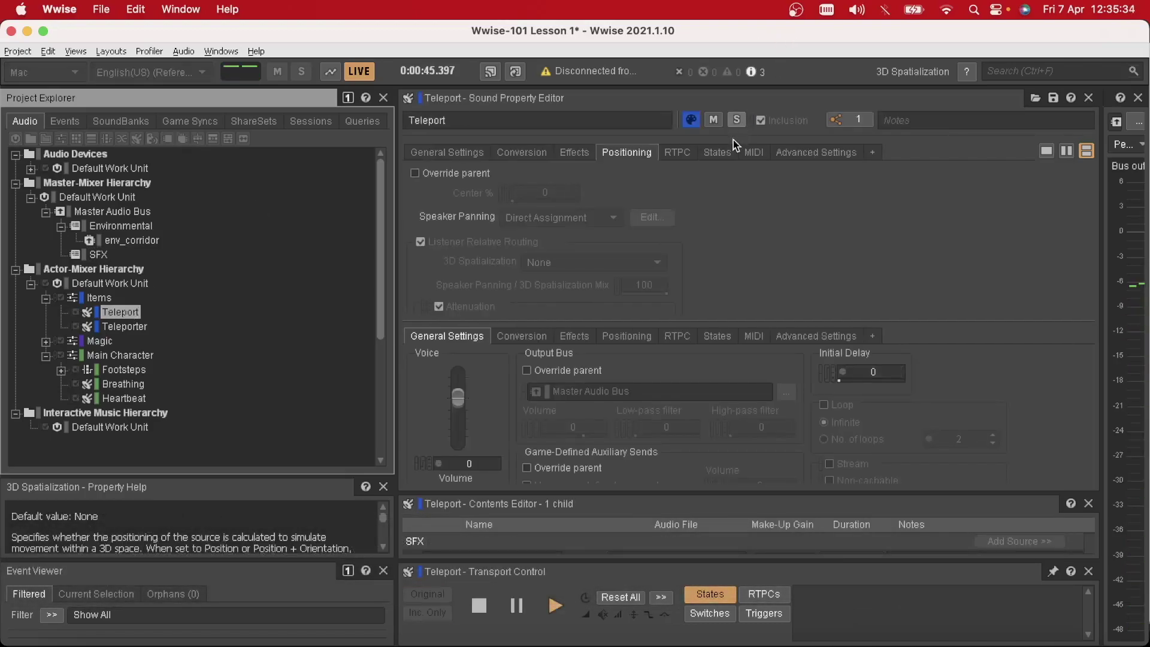
click(574, 152)
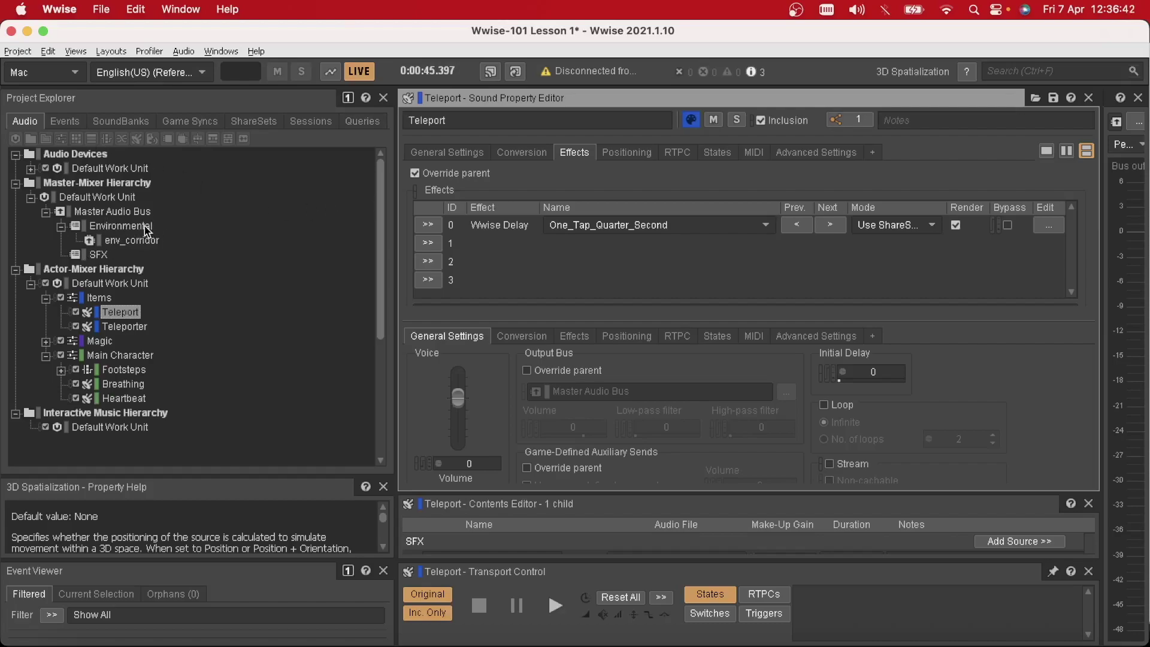
Inspect the env_corridor auxiliary bus's effects and the Main Character mixer's game-defined auxiliary send settings.
click(138, 241)
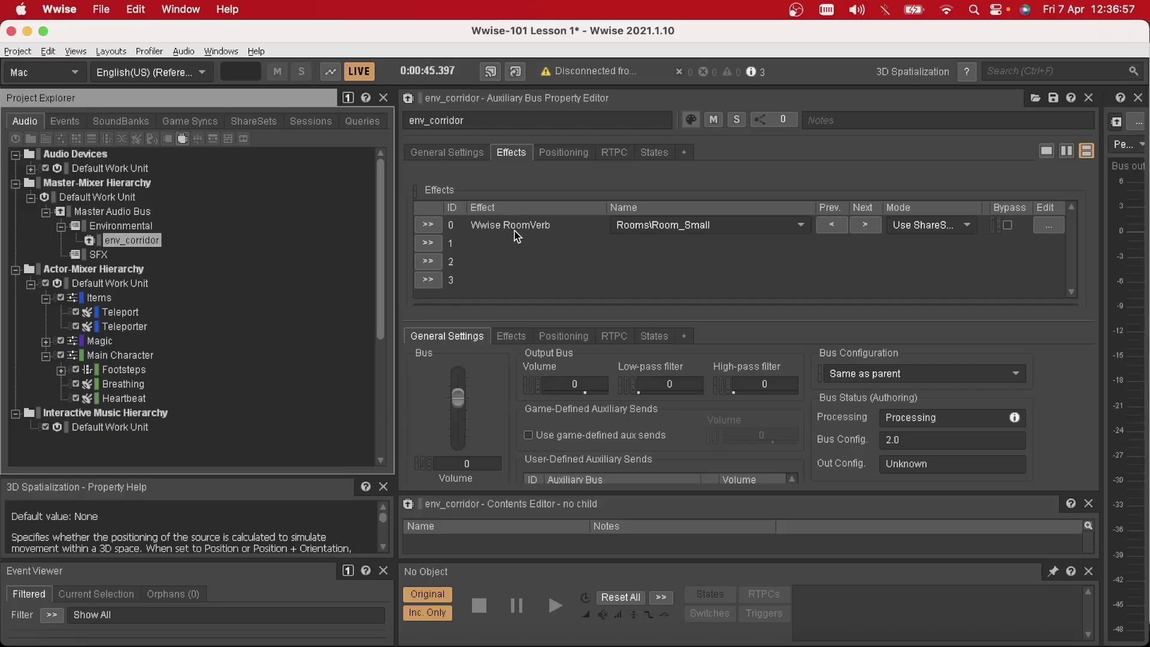
click(118, 240)
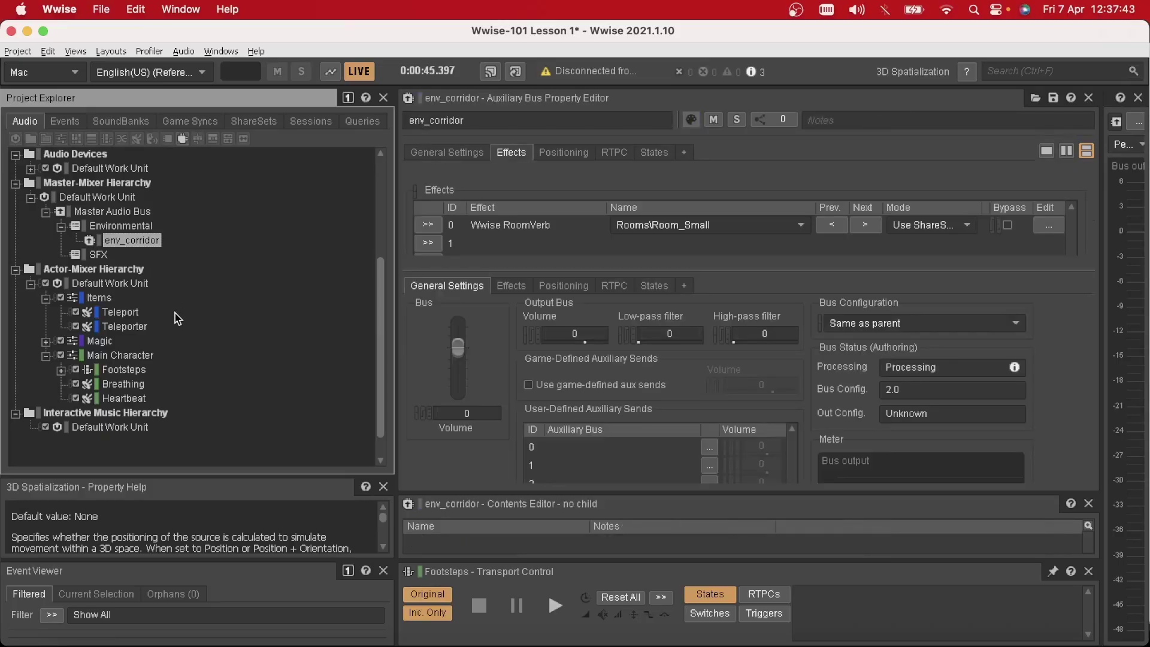
click(111, 355)
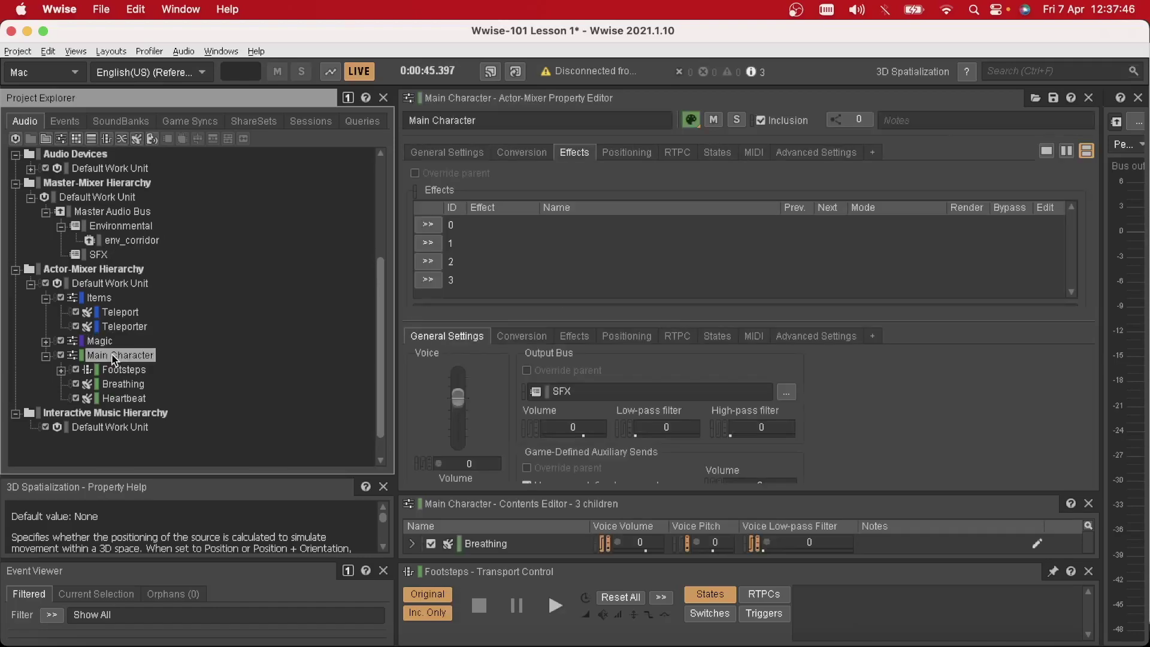
drag(840, 314, 843, 221)
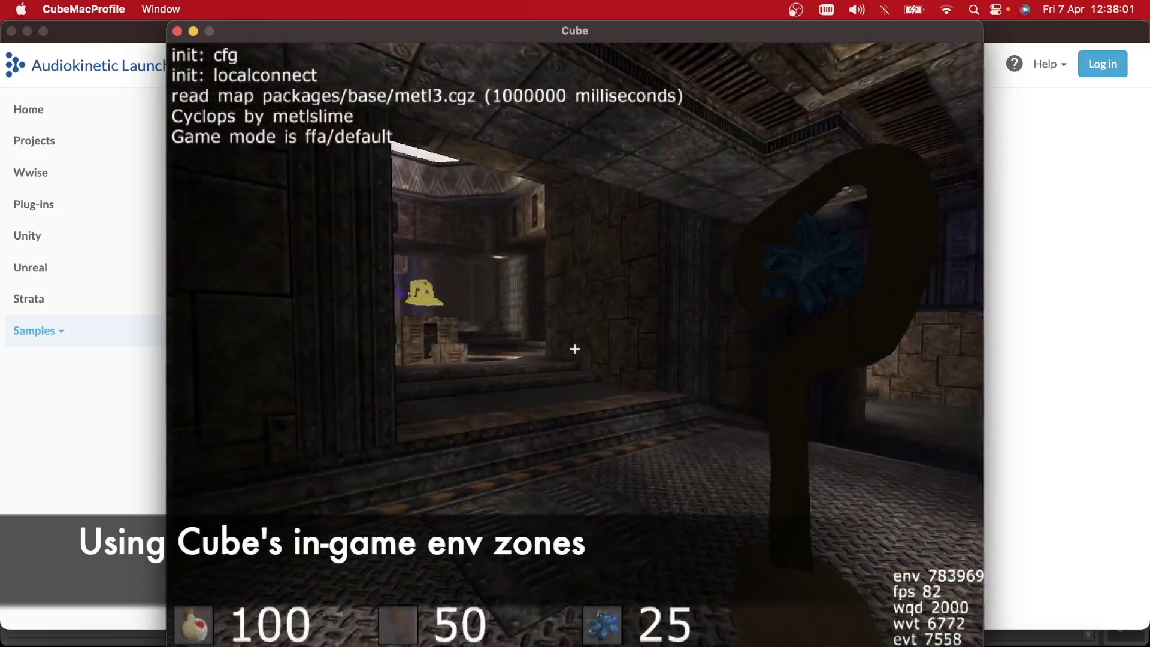
Walk through Cube's rooms and corridors to listen to the environment zones, and quit the game.
key(w)
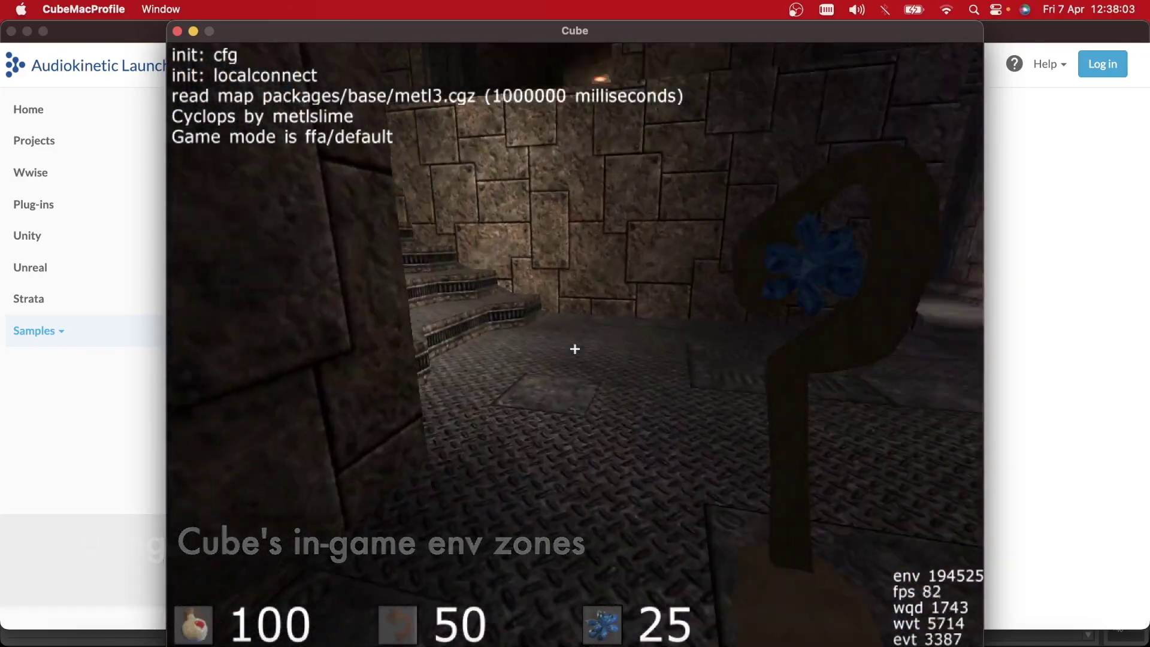
key(w)
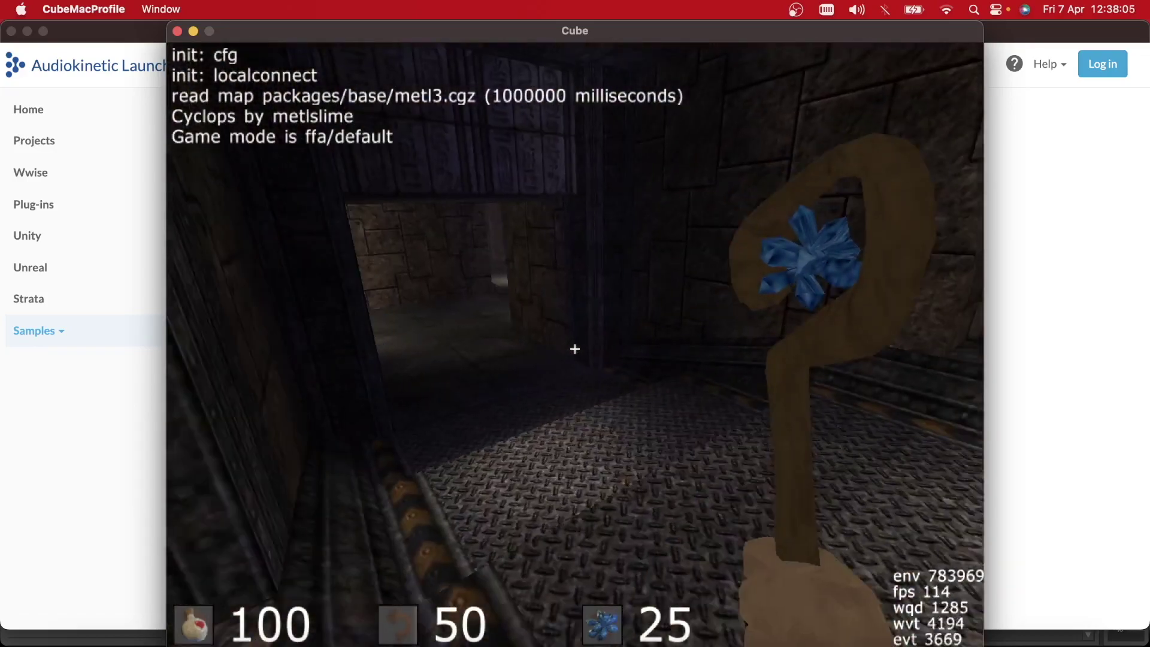
key(w)
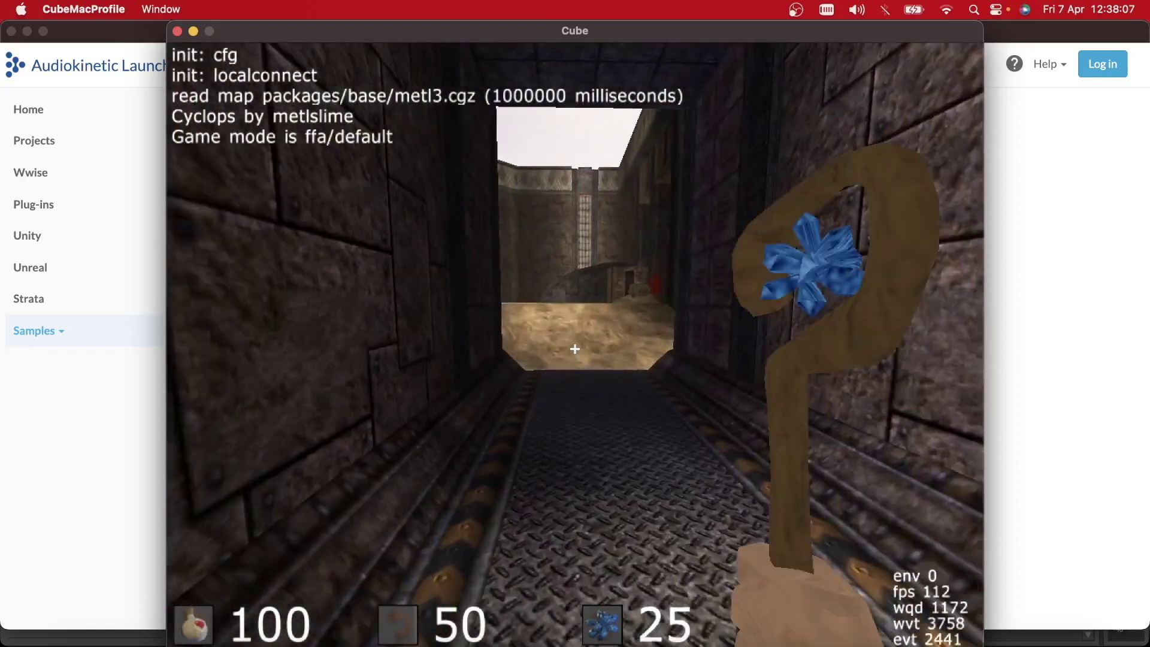
key(w)
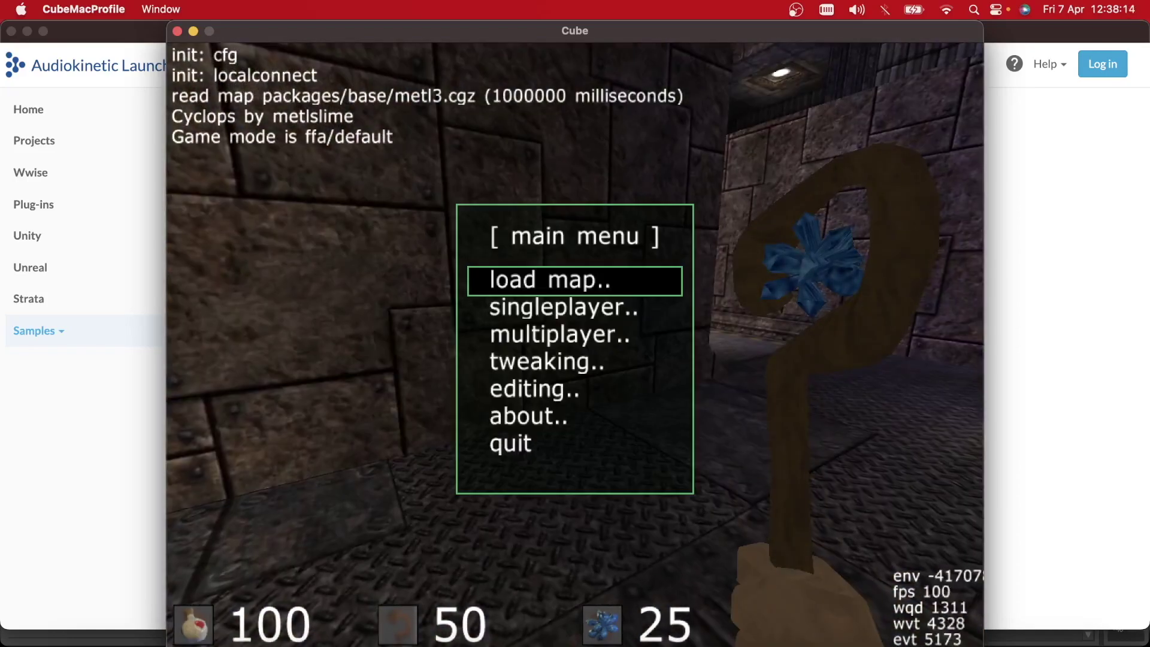
key(Up)
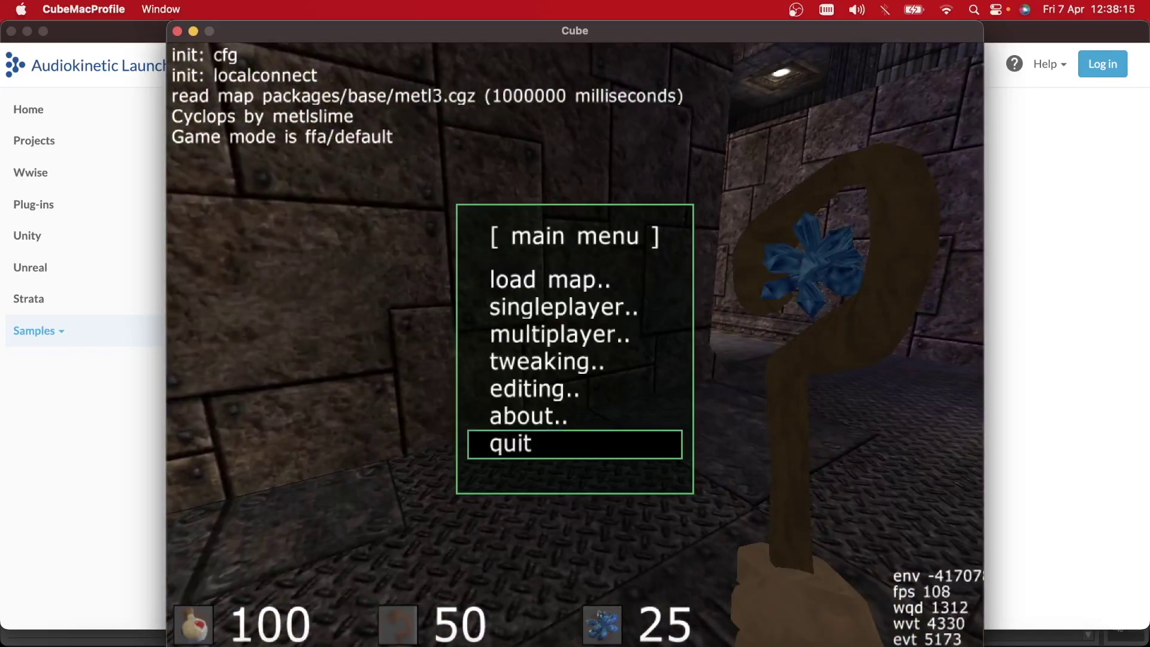
key(Return)
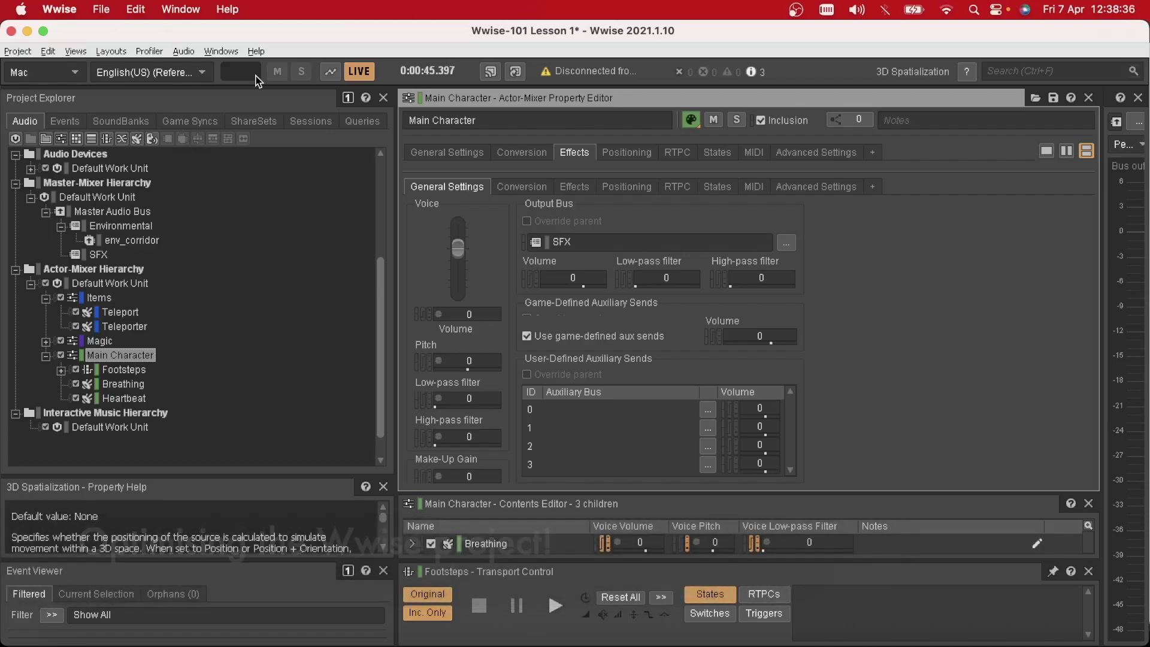
Open the conversion settings in the project's ShareSets and inspect the available audio formats in the Conversion Settings Editor.
click(257, 120)
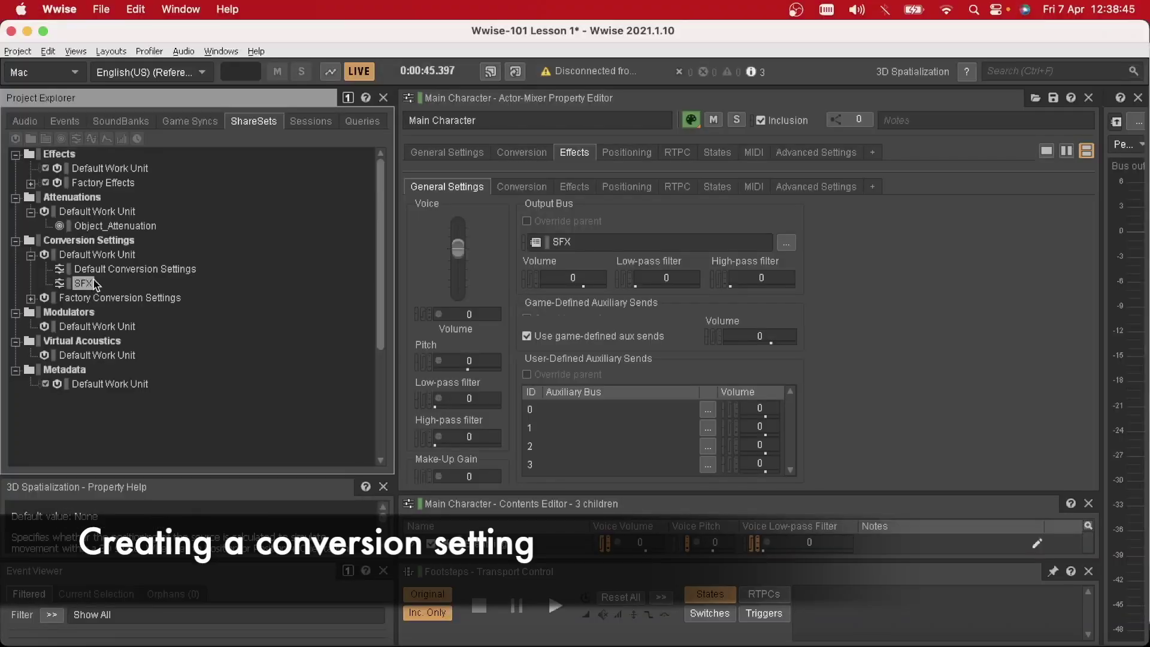
click(150, 271)
right_click(112, 252)
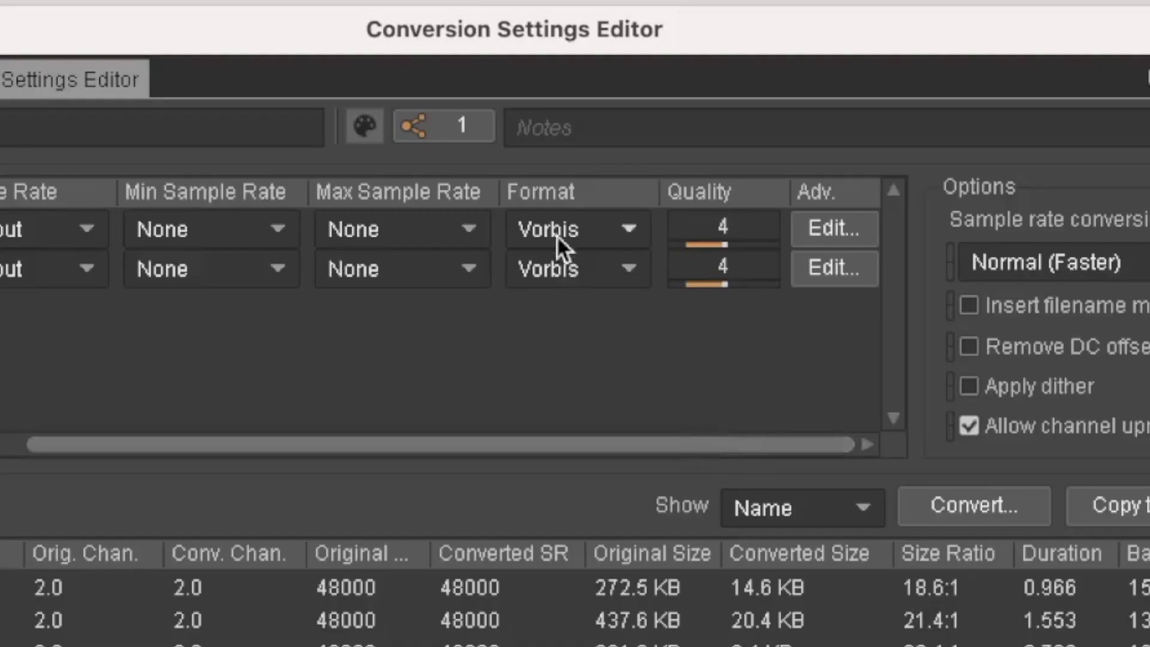
click(565, 220)
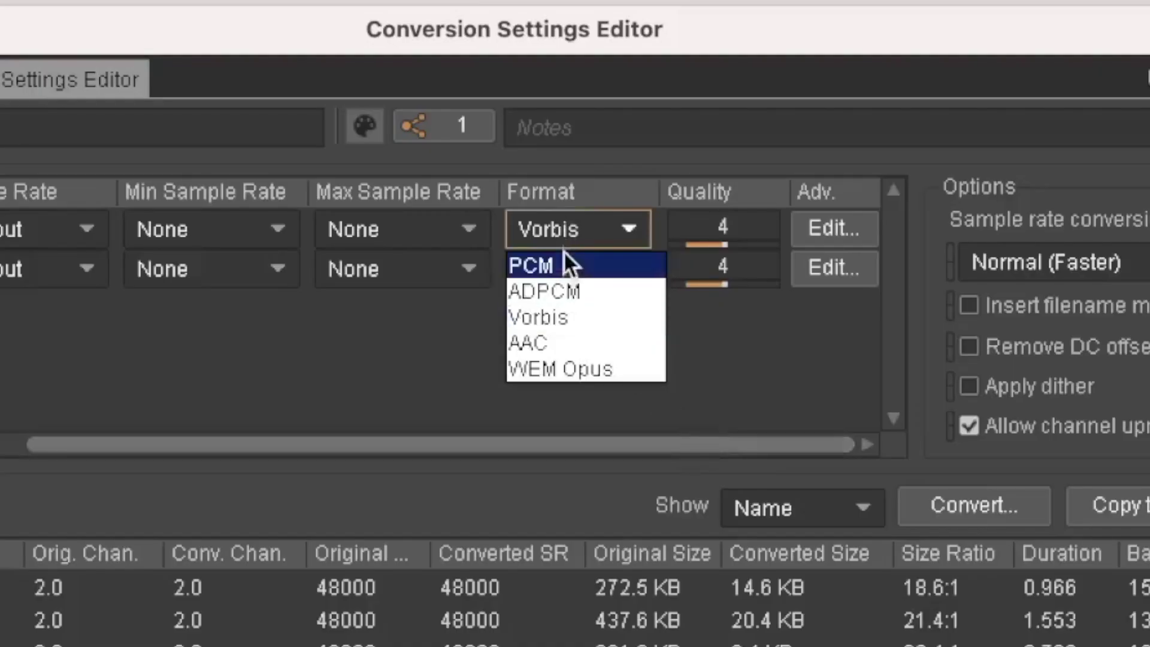
click(417, 372)
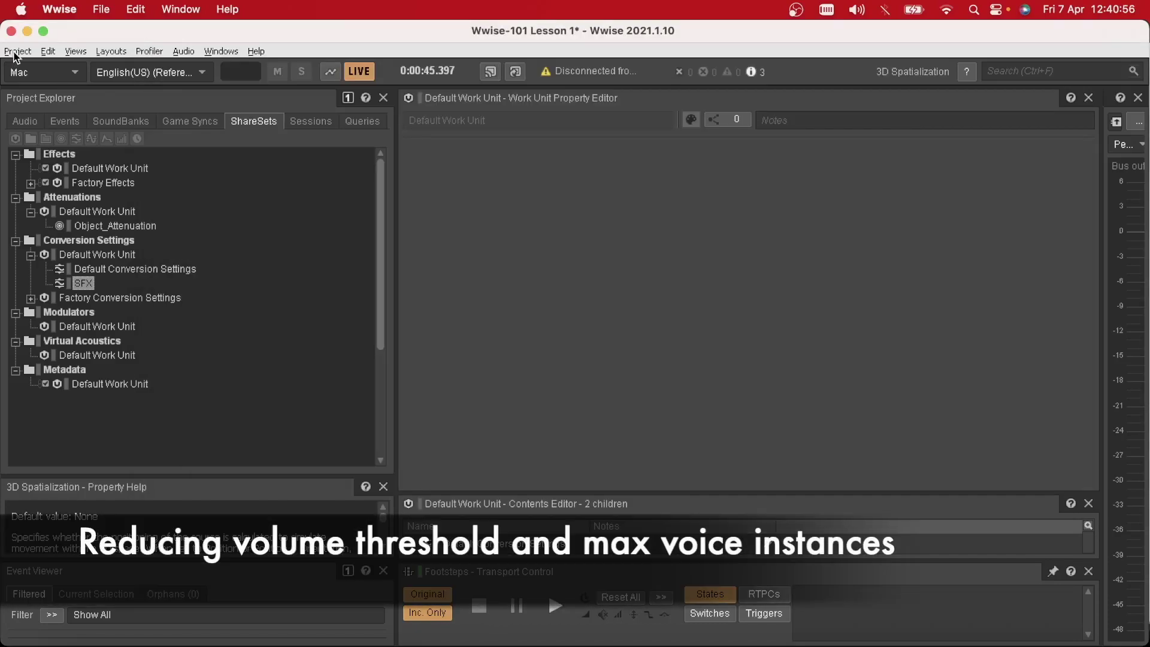
Open the Project Settings to review the volume threshold and maximum voice instances.
click(16, 53)
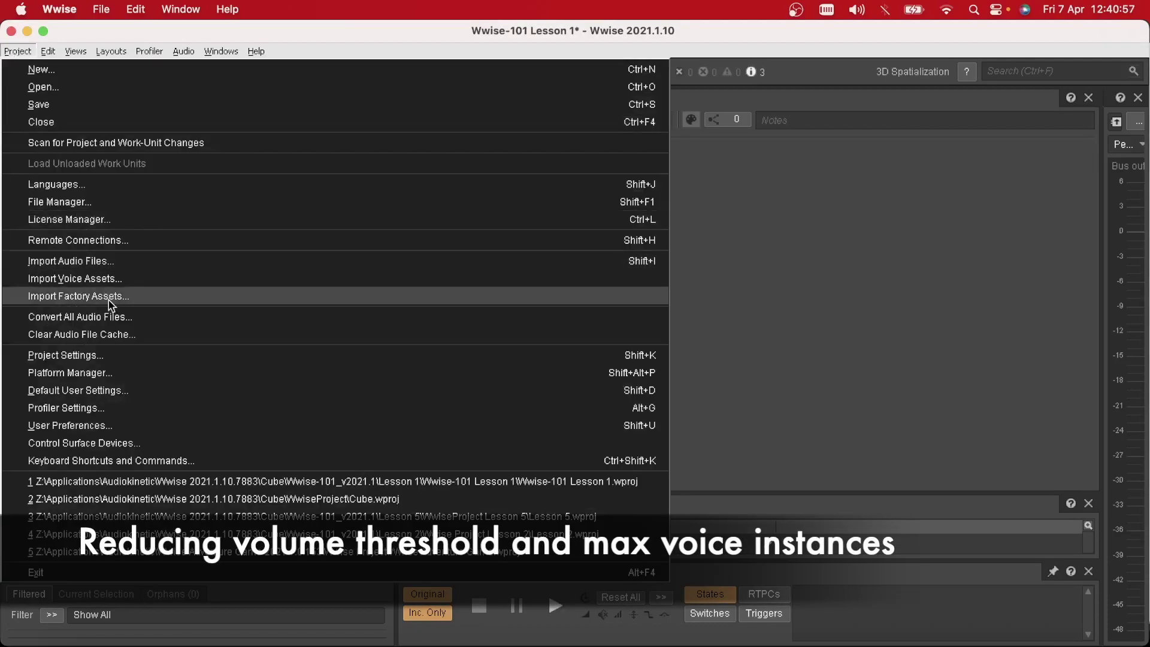
click(112, 355)
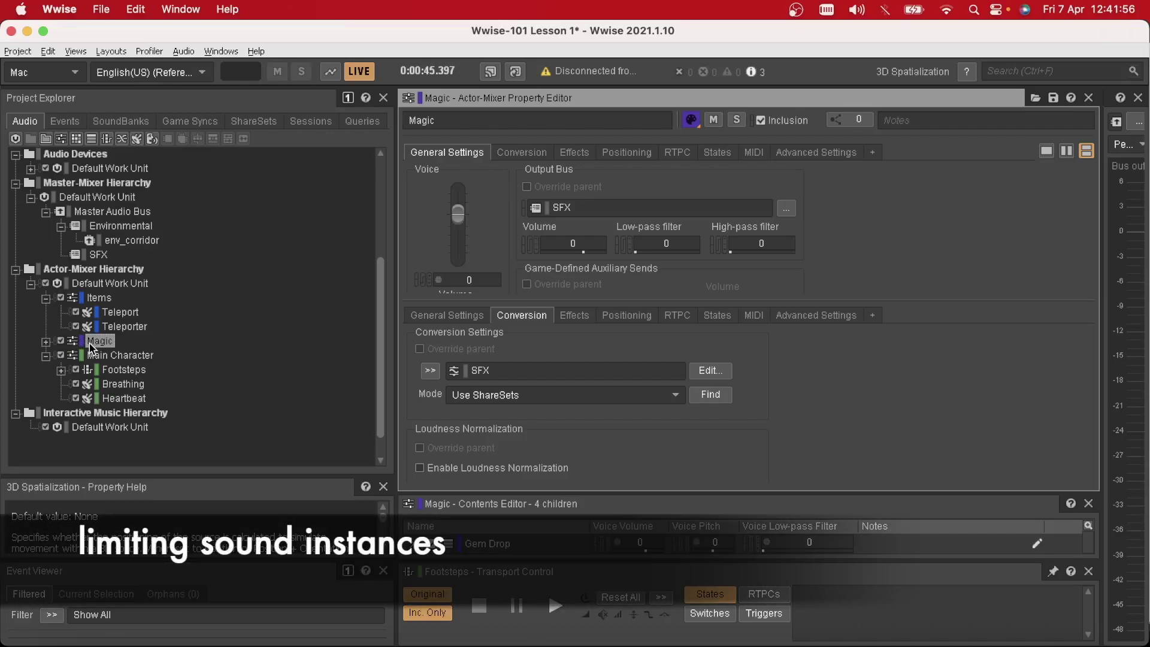
Set the Magic Actor-Mixer to use virtual voice settings when its playback limit is reached, and look through its child sounds.
click(812, 153)
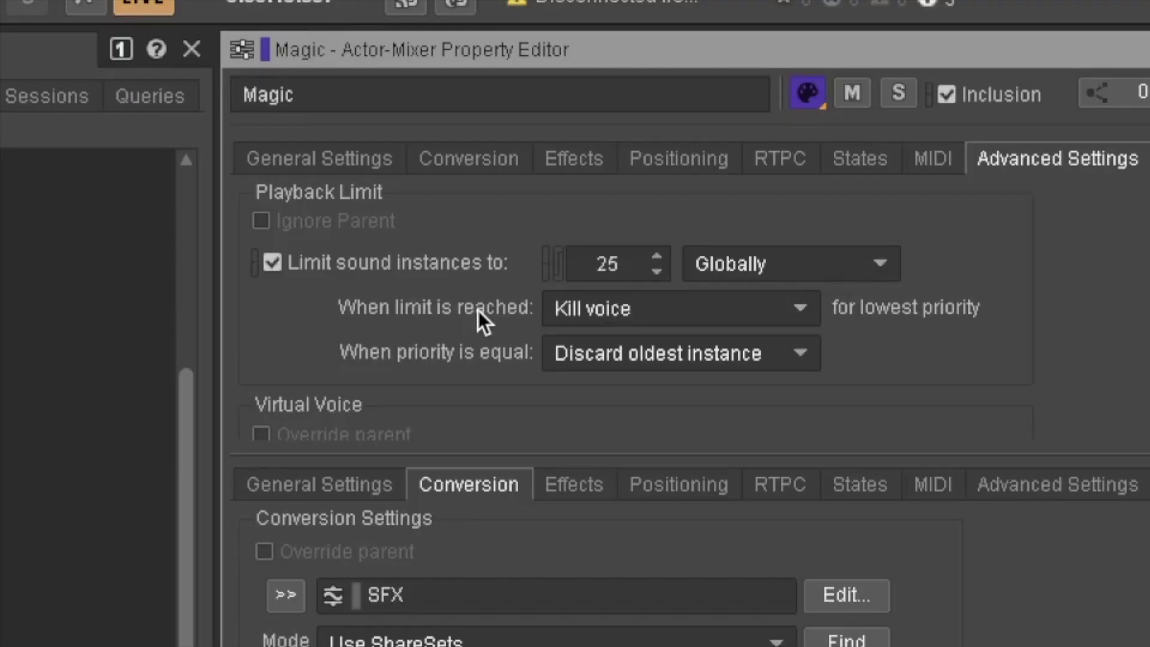
click(609, 323)
click(611, 350)
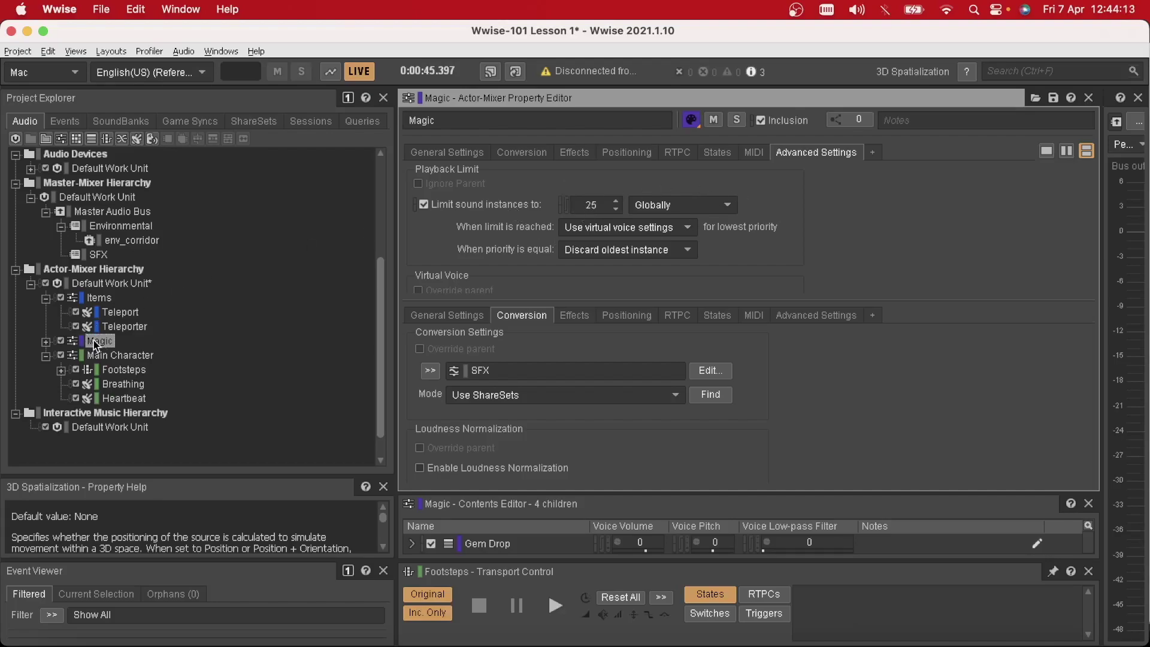
click(45, 342)
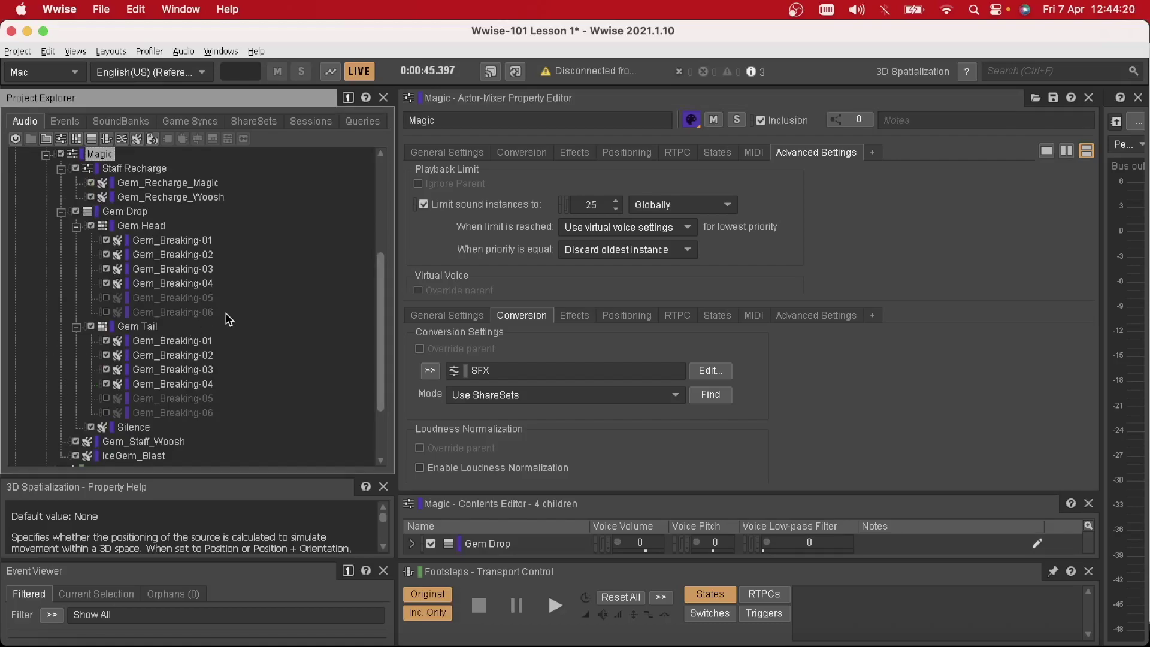
key(Left)
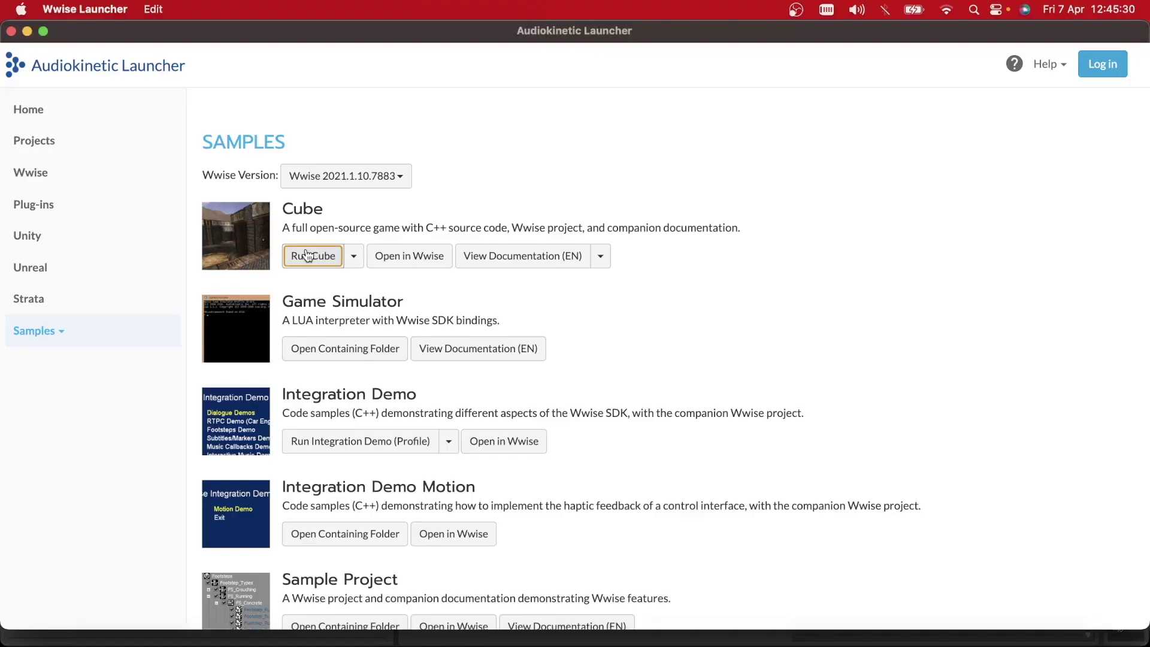
Run Cube from the Audiokinetic Launcher, walk through the corridor into the sandy courtyard, and equip the red gem.
click(300, 254)
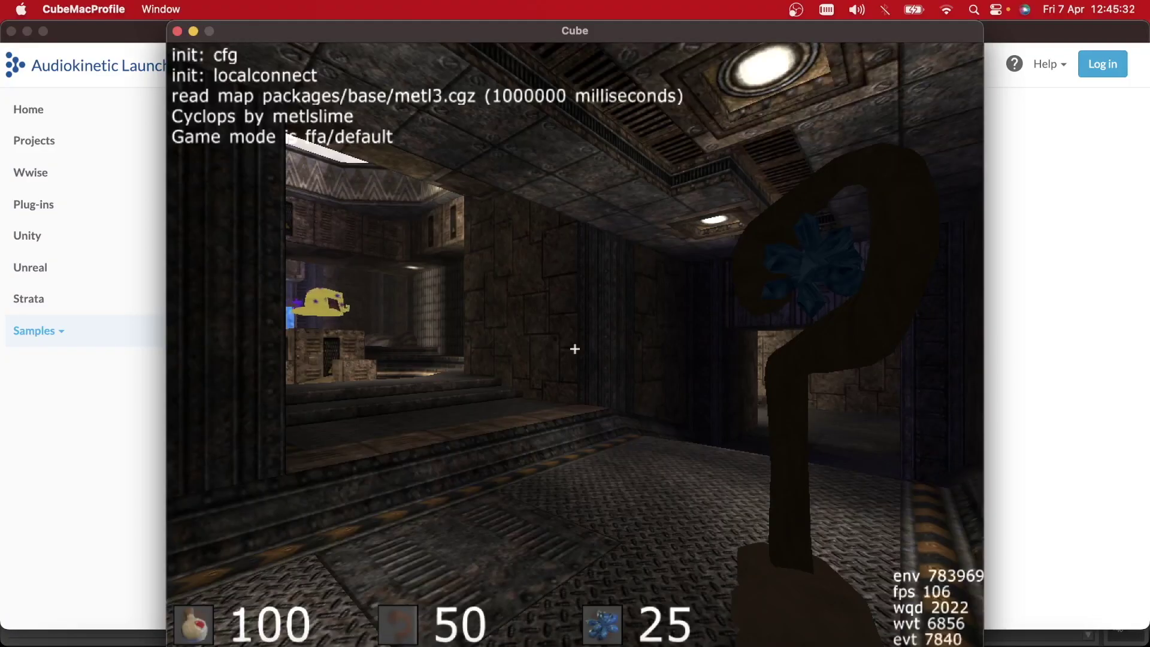
key(w)
key(w)
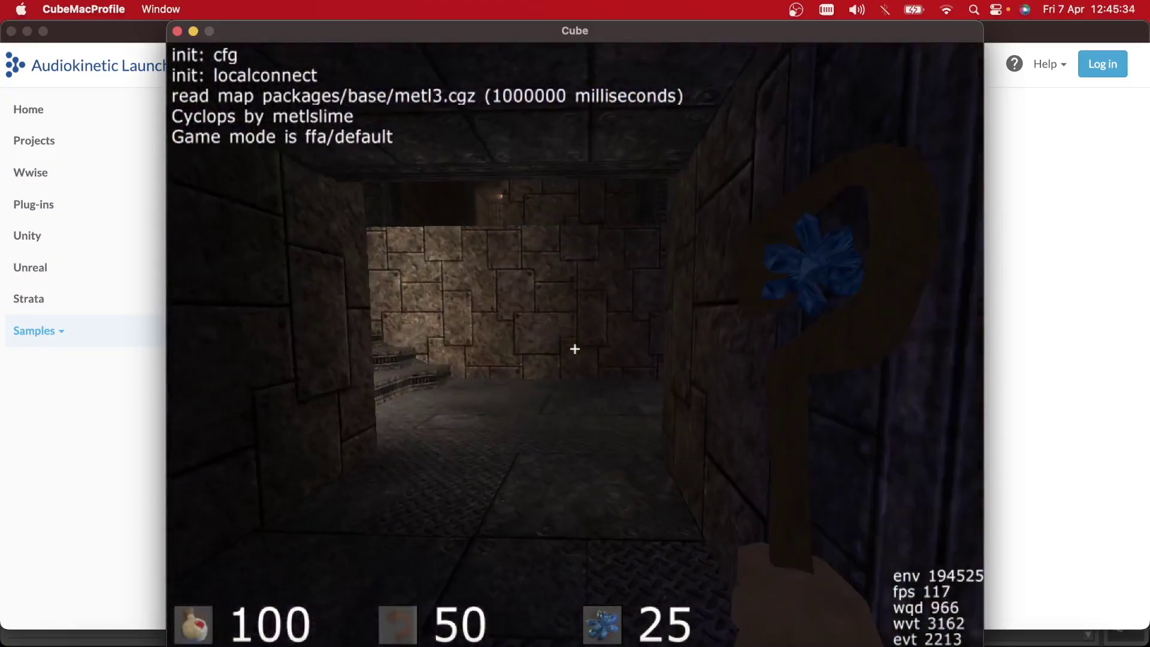
key(w)
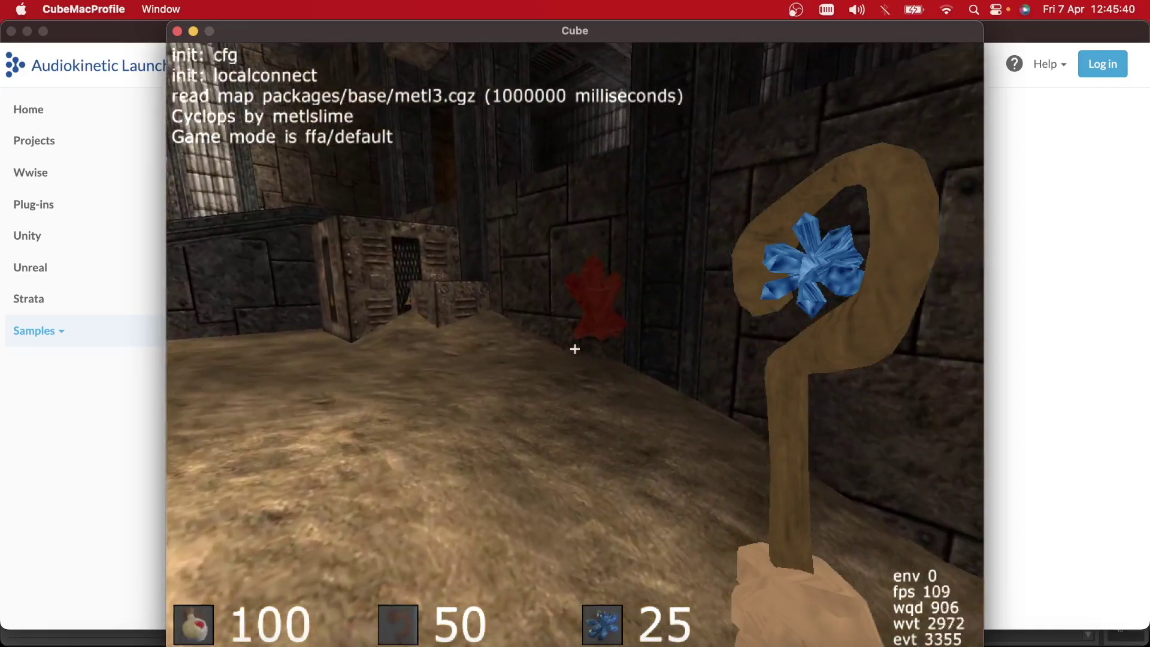
key(w)
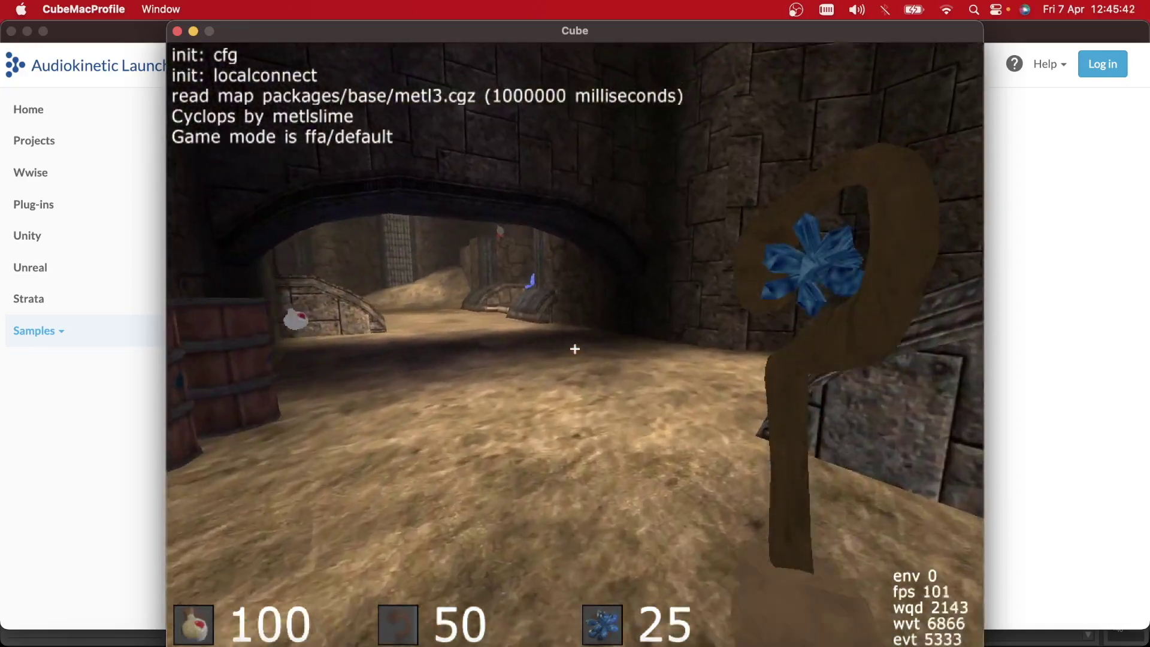
key(4)
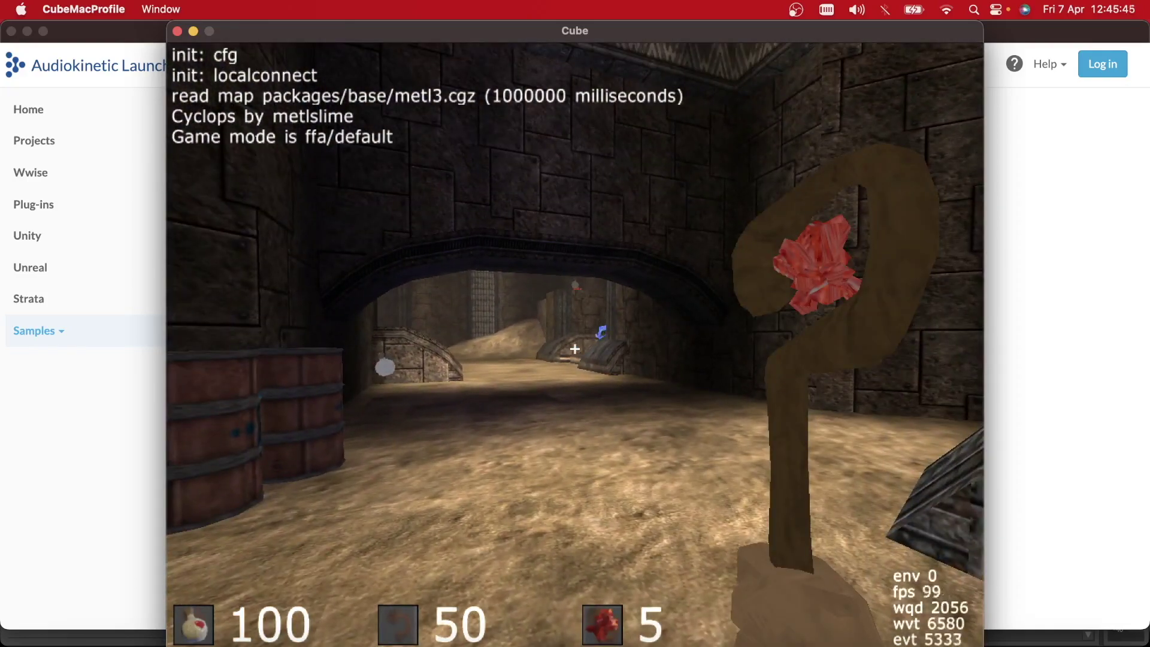